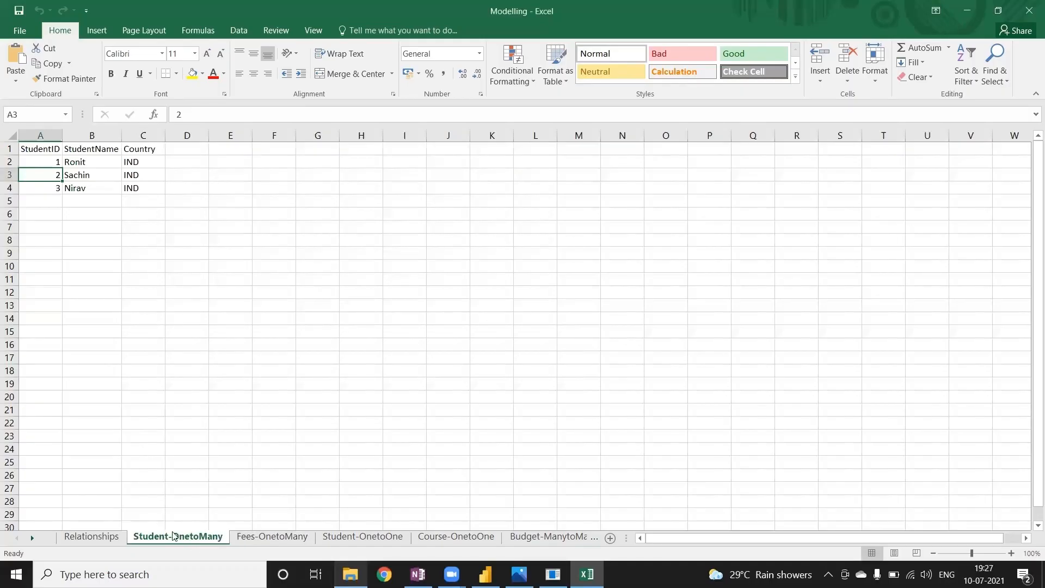
Examine the StudentID and course rows in the Fees-OnetoMany sheet, and compare the Student-OnetoOne and Course-OnetoOne sheets.
click(270, 537)
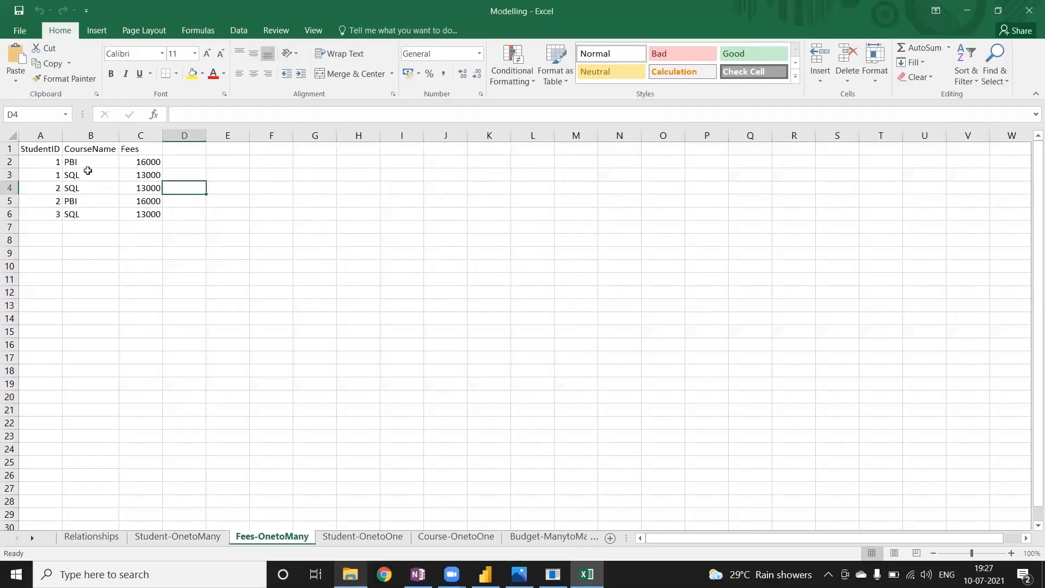
drag(85, 162, 85, 175)
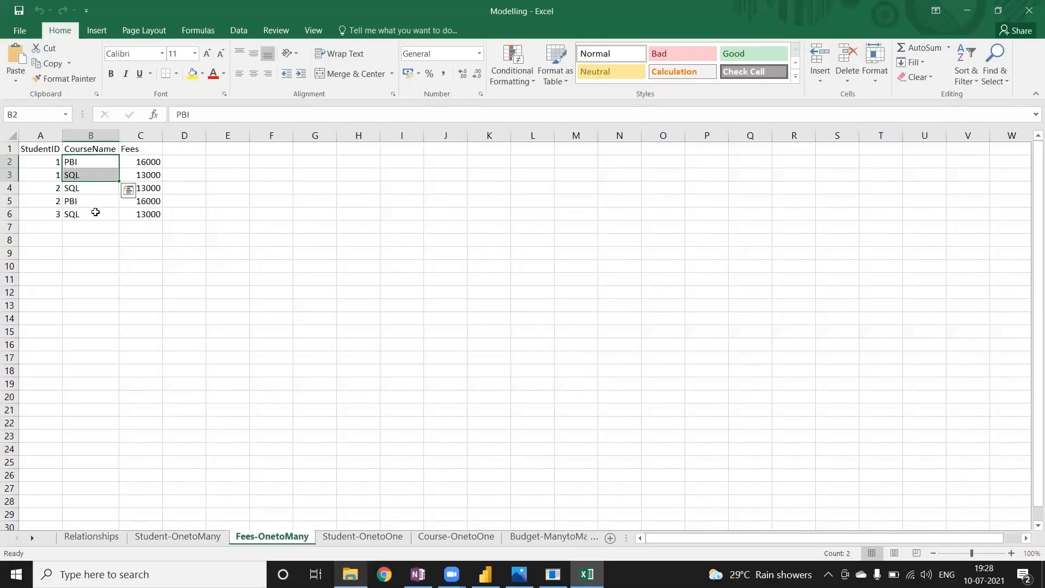
drag(44, 162, 80, 175)
click(363, 537)
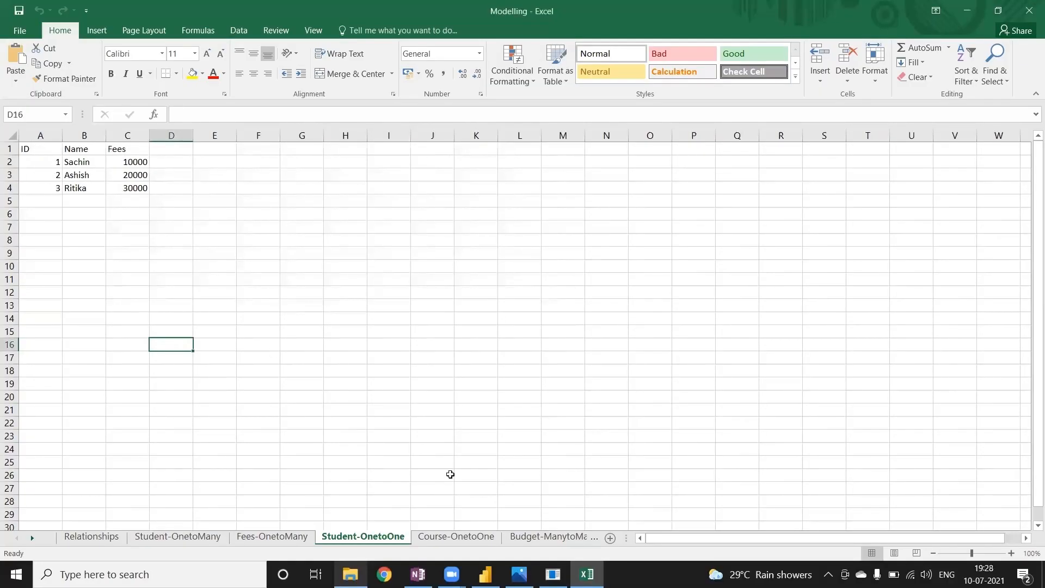
click(456, 537)
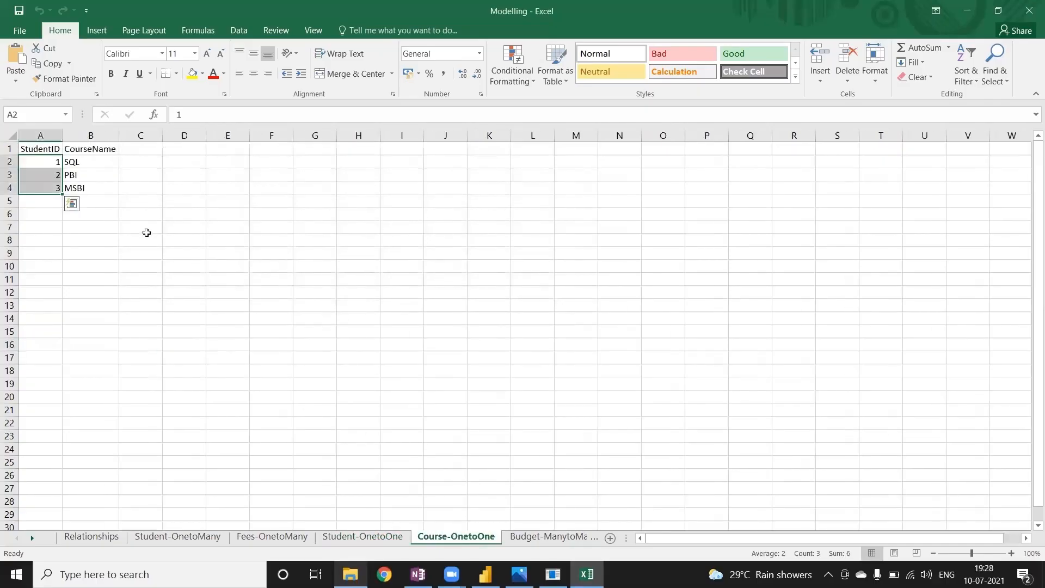
click(145, 231)
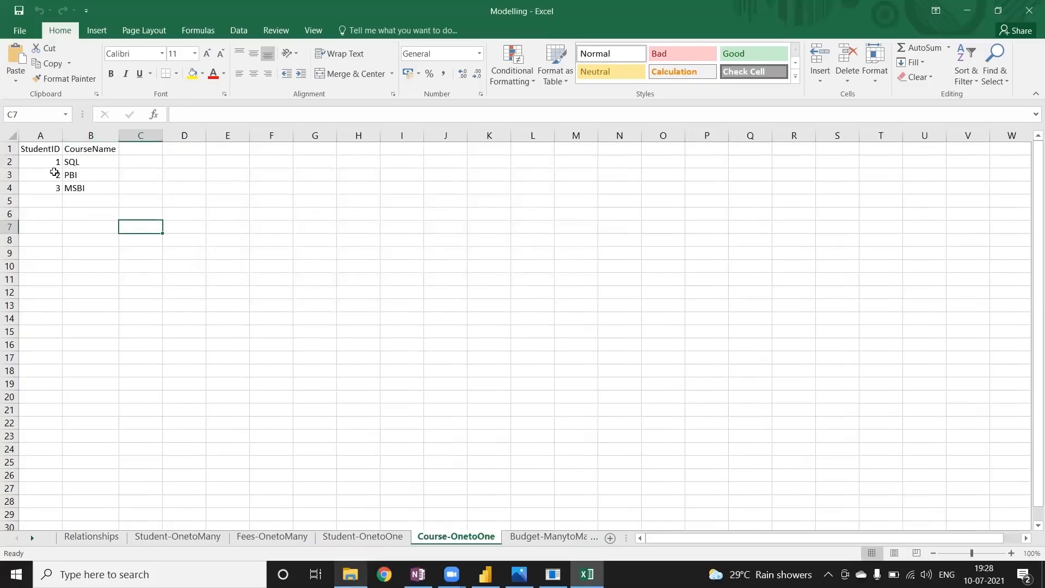
click(357, 537)
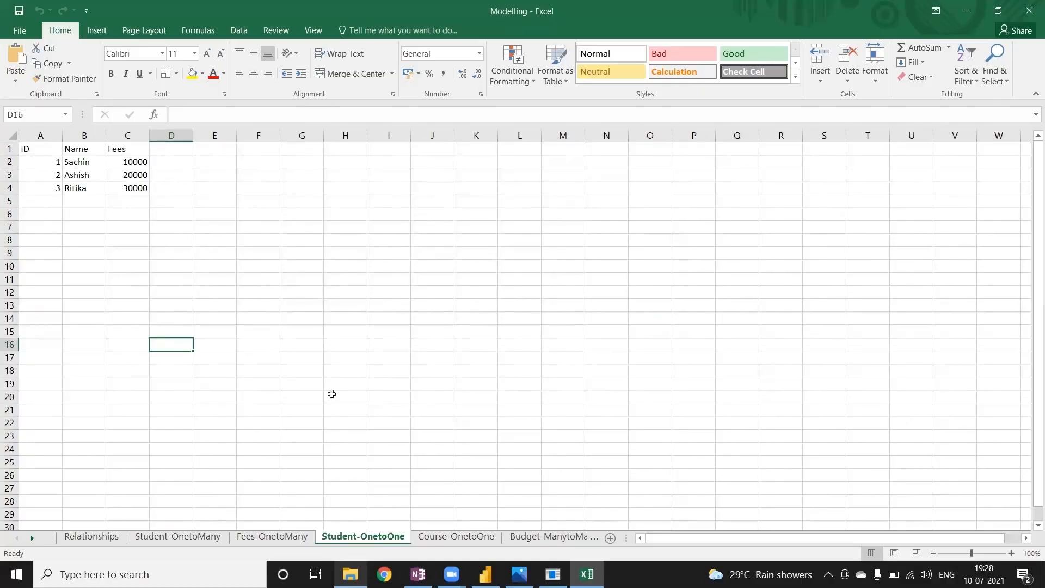
click(457, 537)
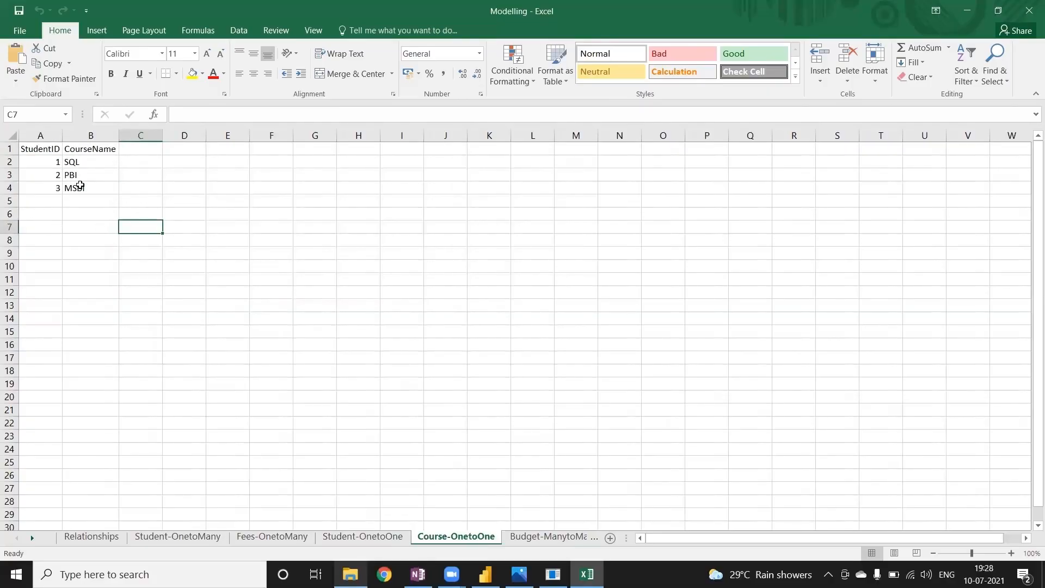
Compare the dates and product names in the Budget-ManytoMany and Sale-ManytoMany sheets.
click(32, 538)
click(33, 537)
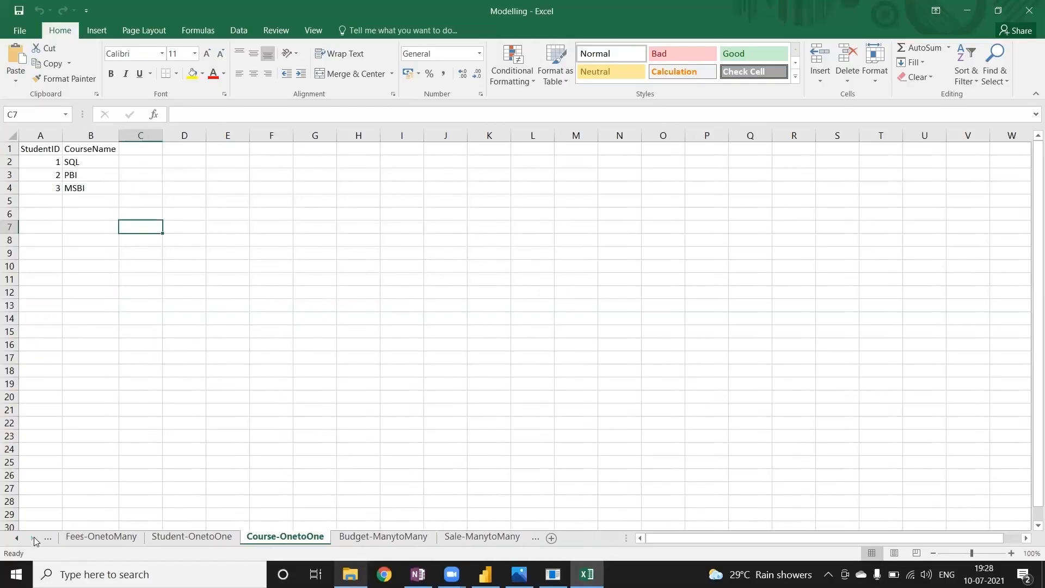
click(400, 542)
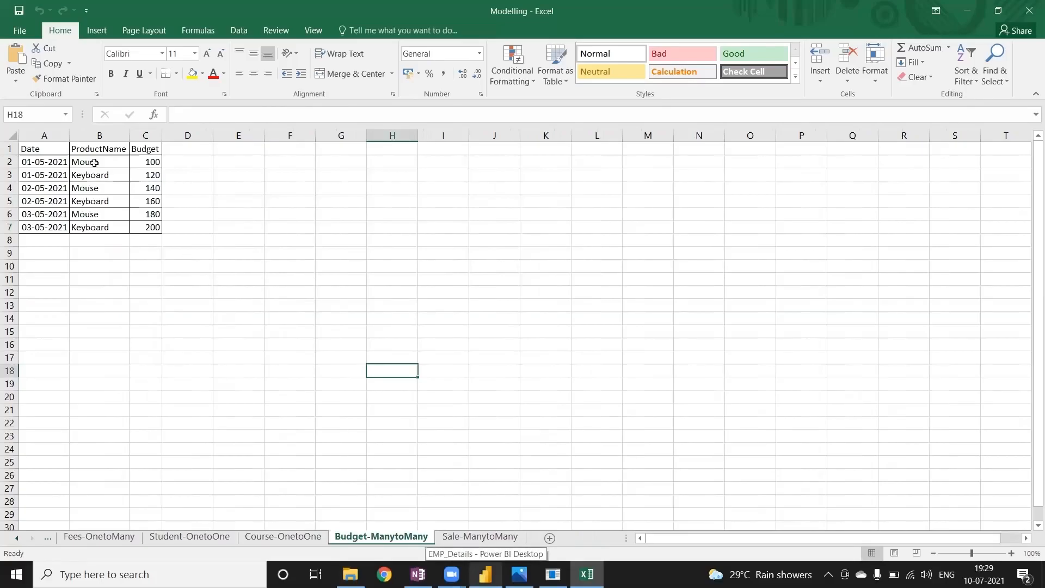
drag(85, 162, 93, 175)
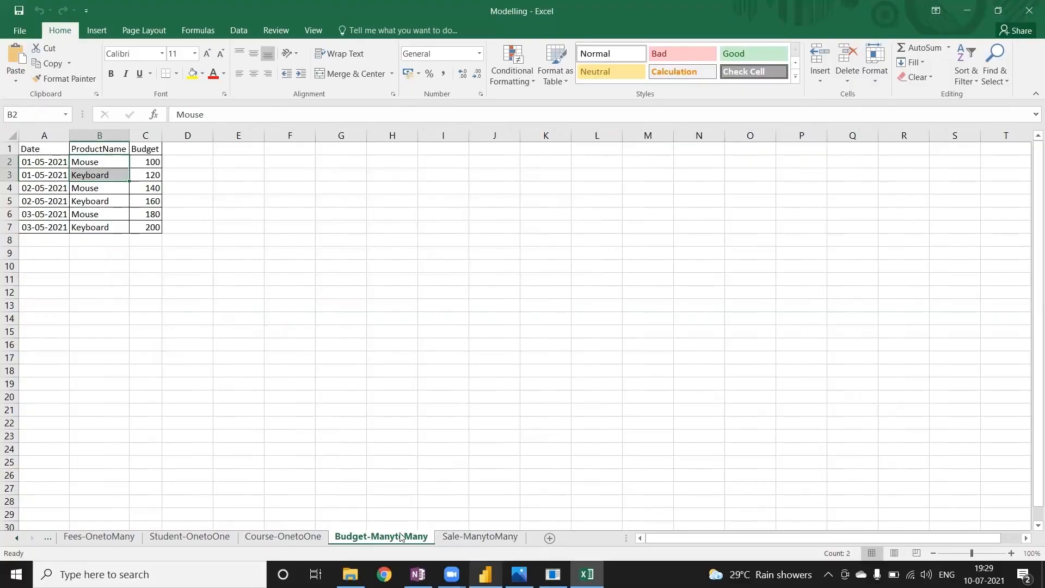
click(477, 537)
drag(105, 161, 100, 187)
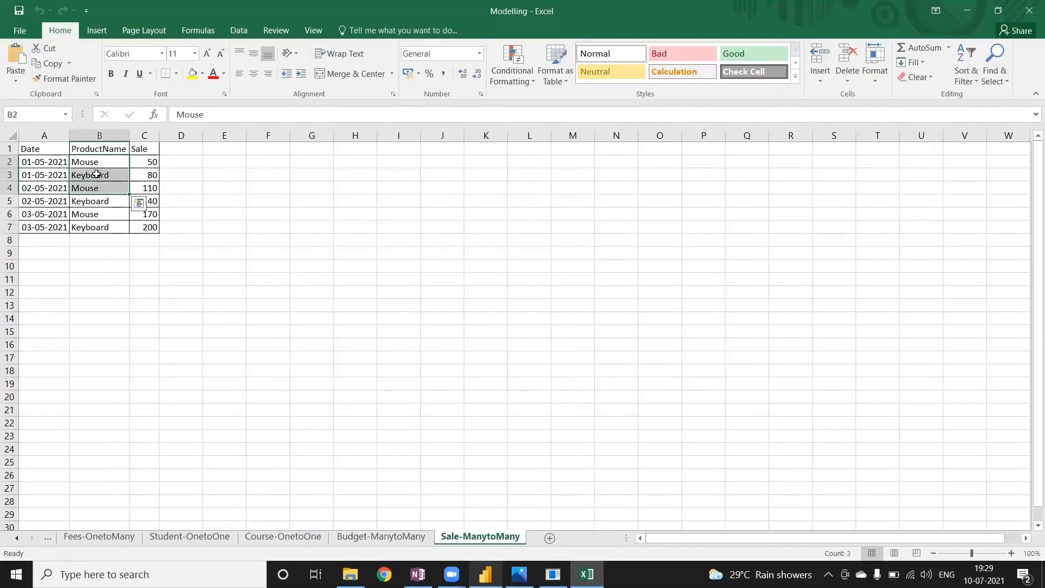
drag(43, 163, 60, 177)
click(369, 537)
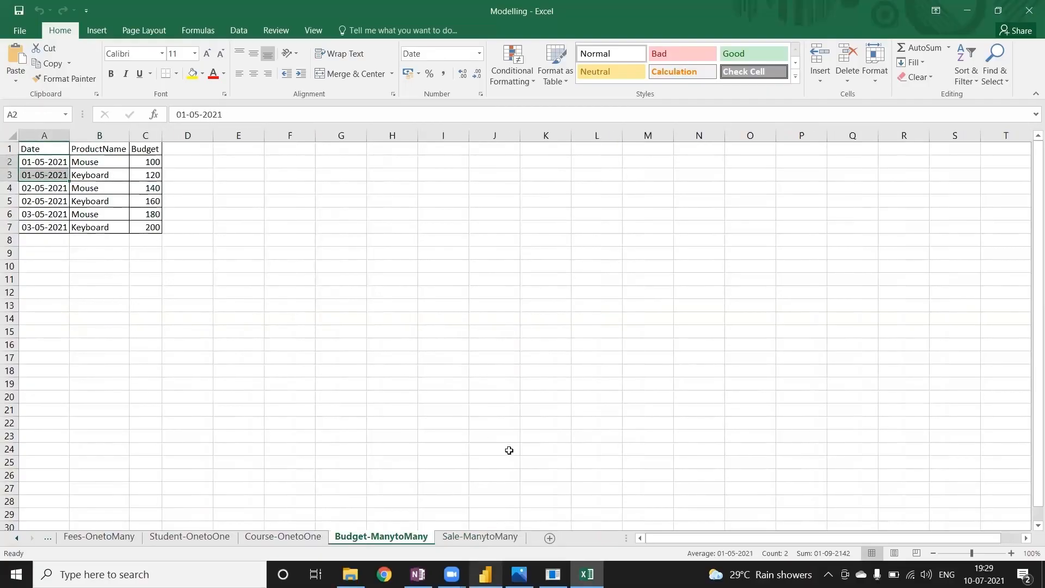
click(436, 333)
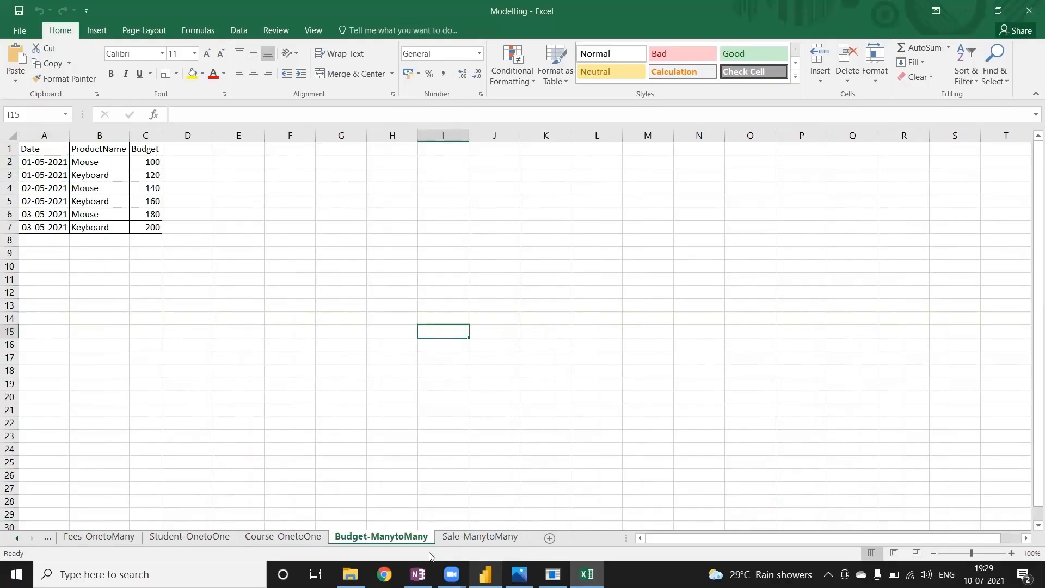
Switch to the EMP_Details report in Power BI Desktop and open the Modelling Excel workbook from the PowerBI_Documents folder as a data source.
click(485, 574)
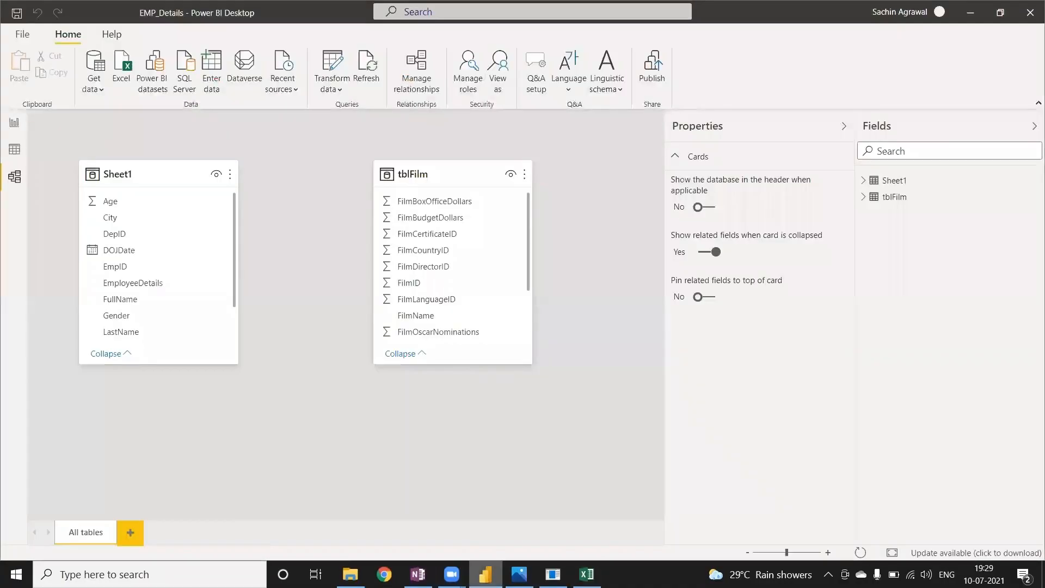
click(12, 128)
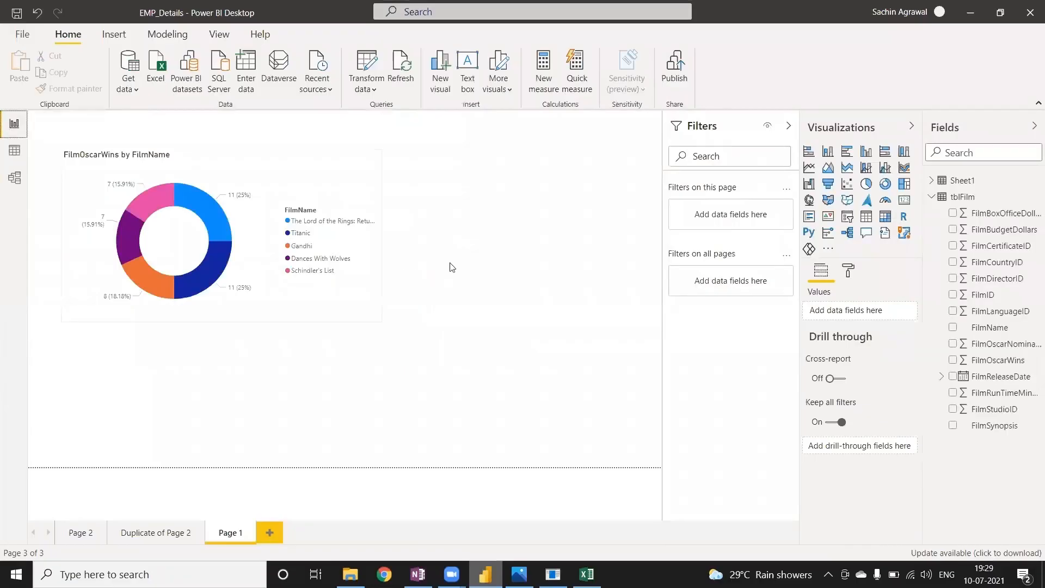
click(932, 197)
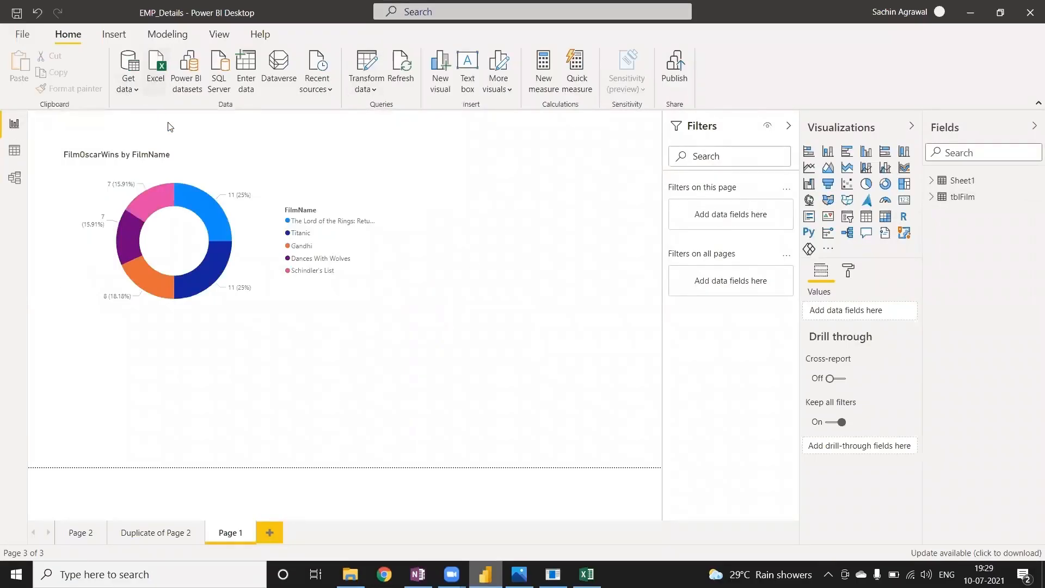
click(157, 77)
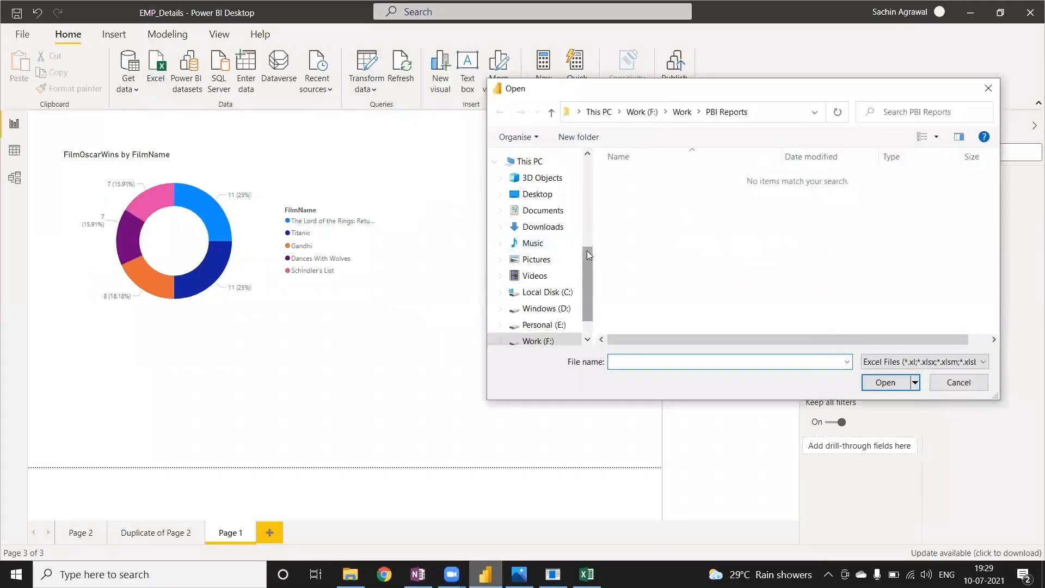
drag(589, 266, 590, 170)
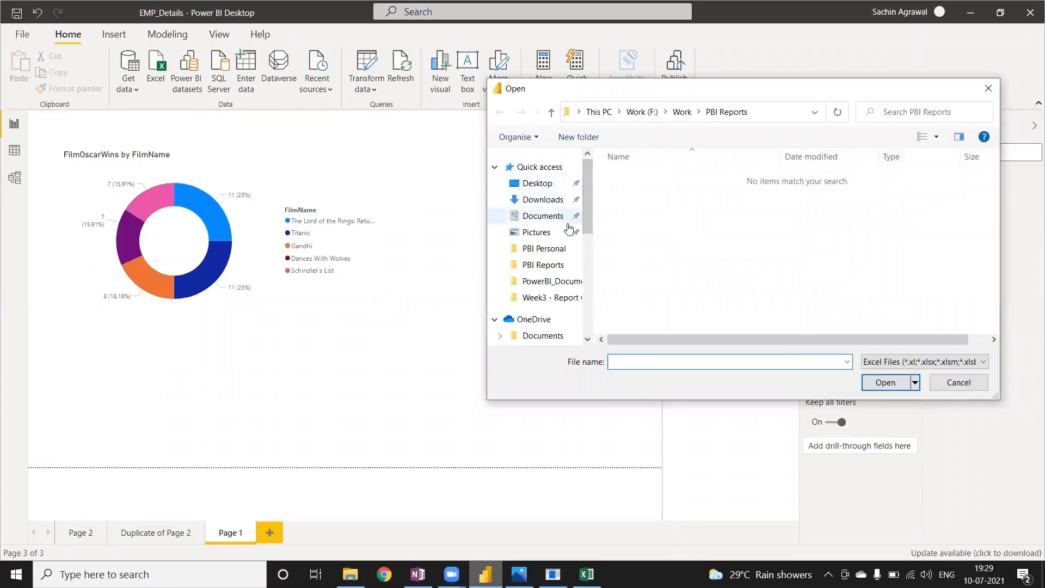
click(555, 281)
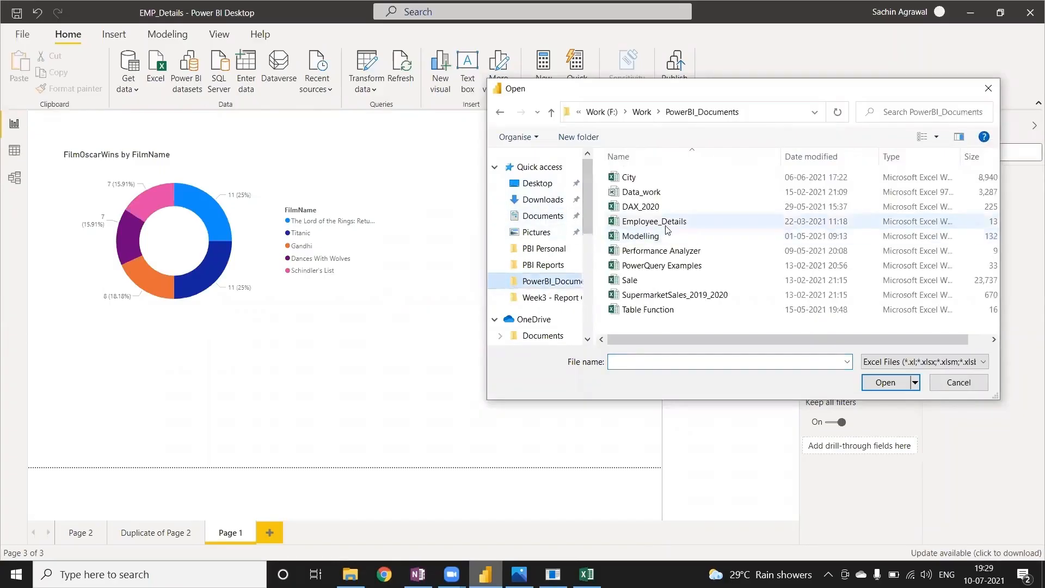
click(686, 237)
click(885, 382)
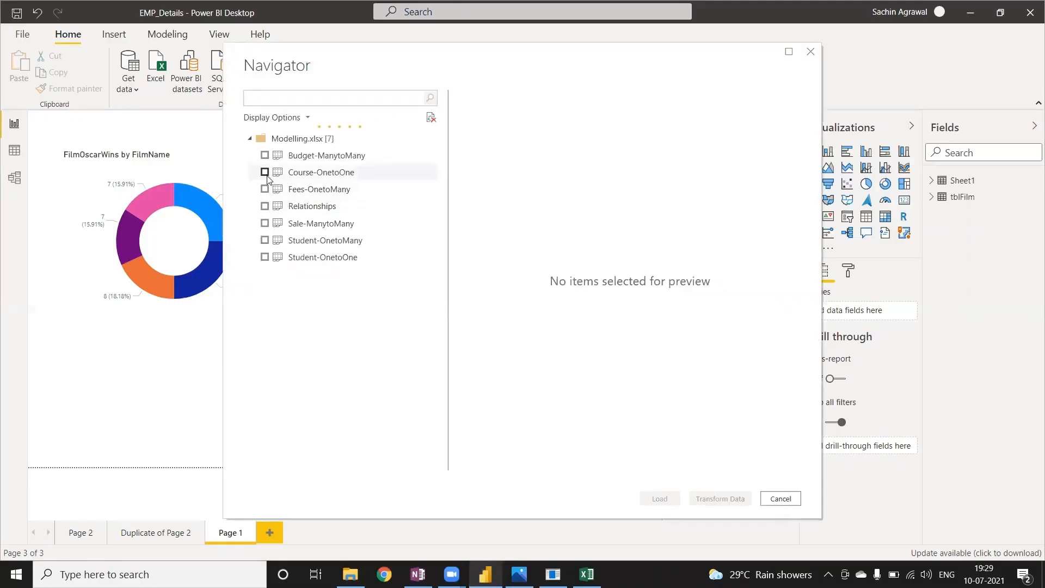
Load the Course-OnetoOne and Student-OnetoOne sheets from the Modelling workbook.
click(337, 178)
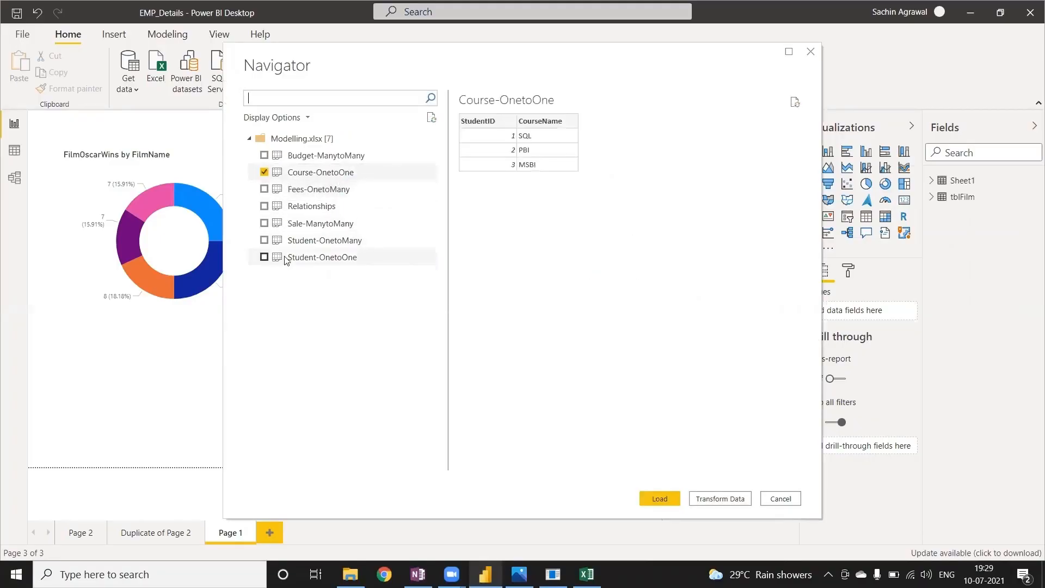
click(264, 257)
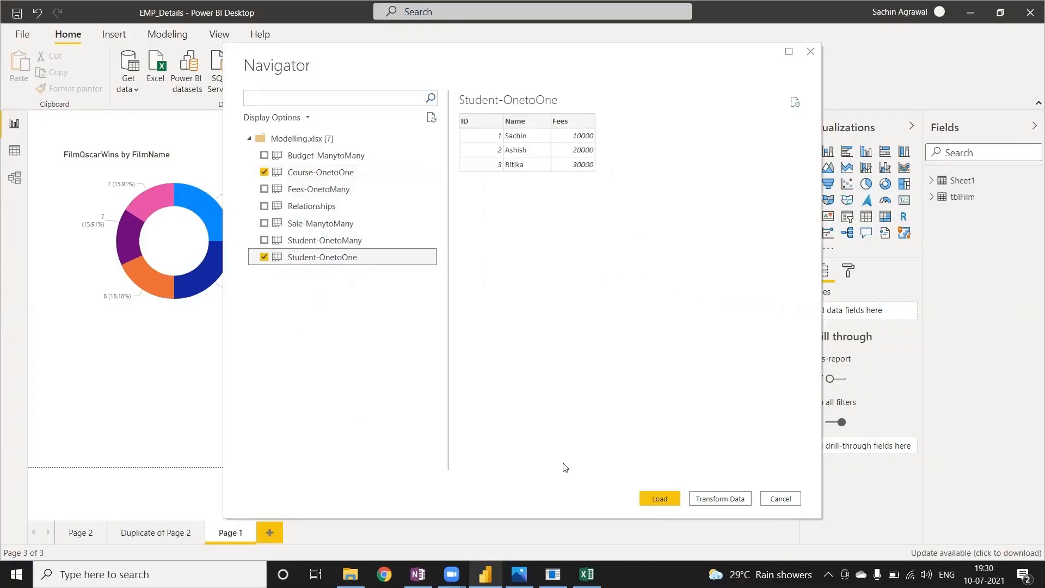
click(662, 500)
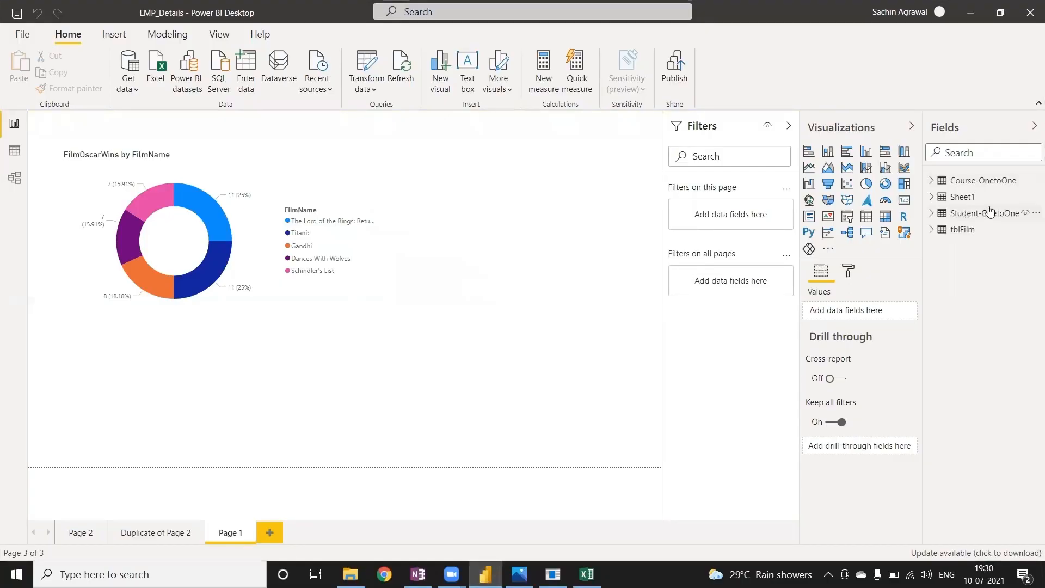
Delete the Sheet1 and tblFilm tables from the model.
click(1030, 198)
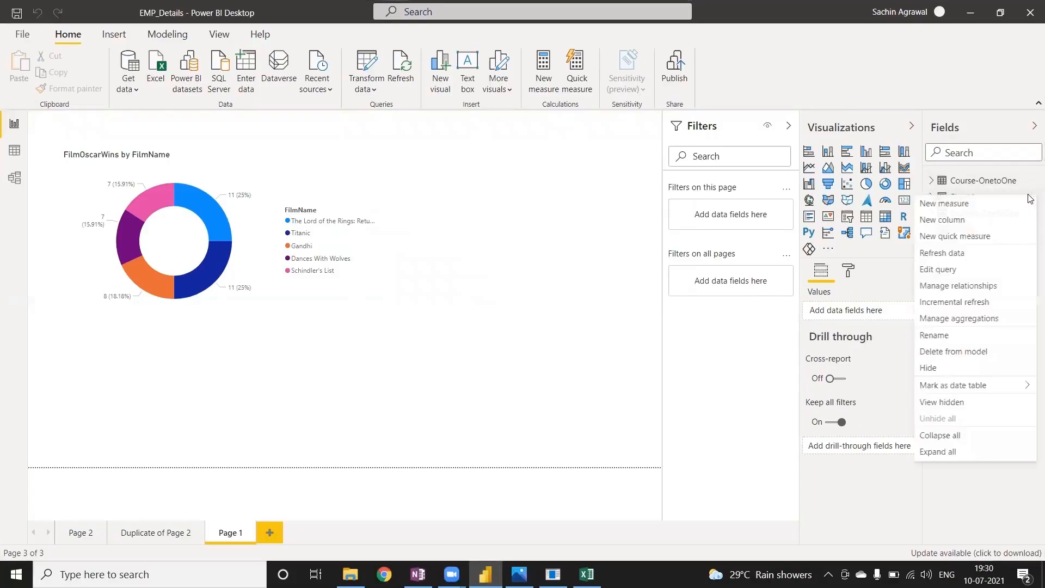
click(946, 354)
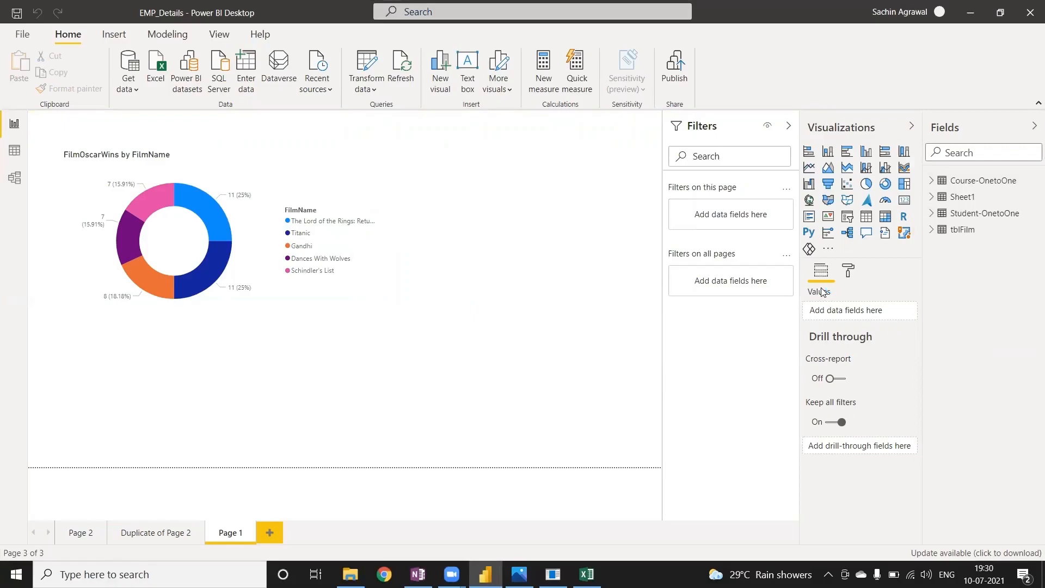
click(595, 308)
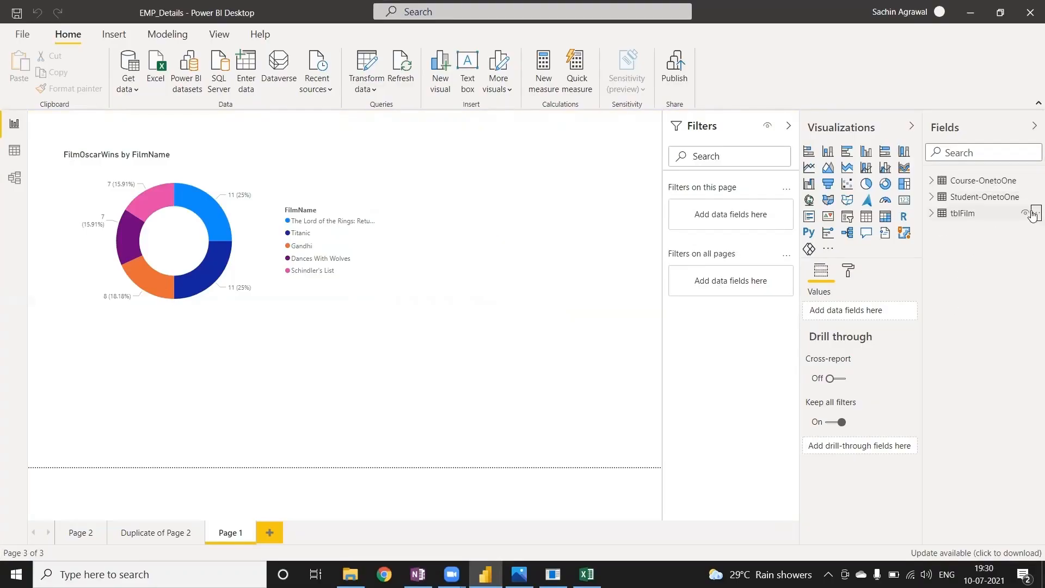
click(1035, 213)
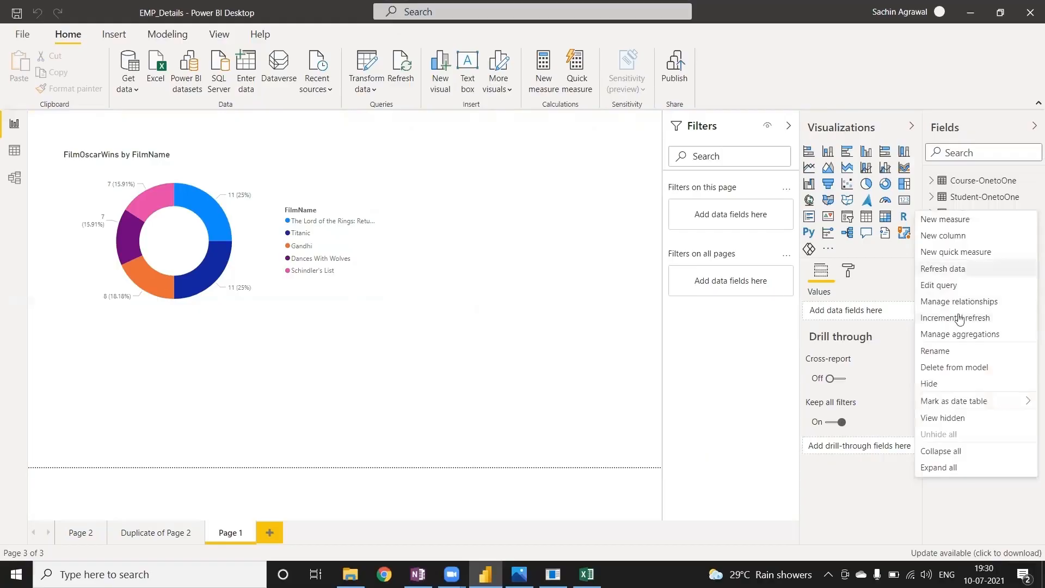
click(951, 369)
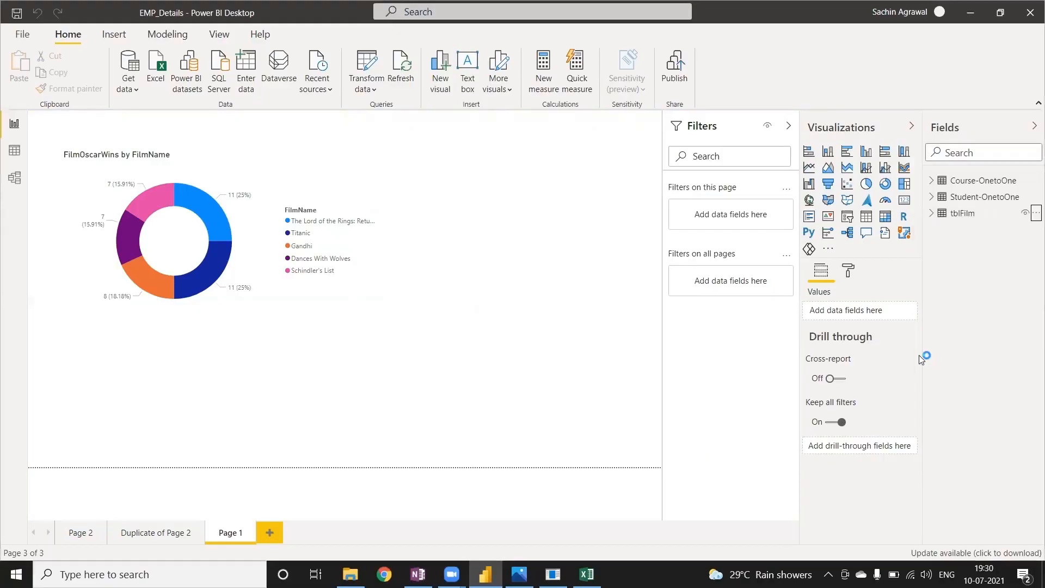
click(589, 308)
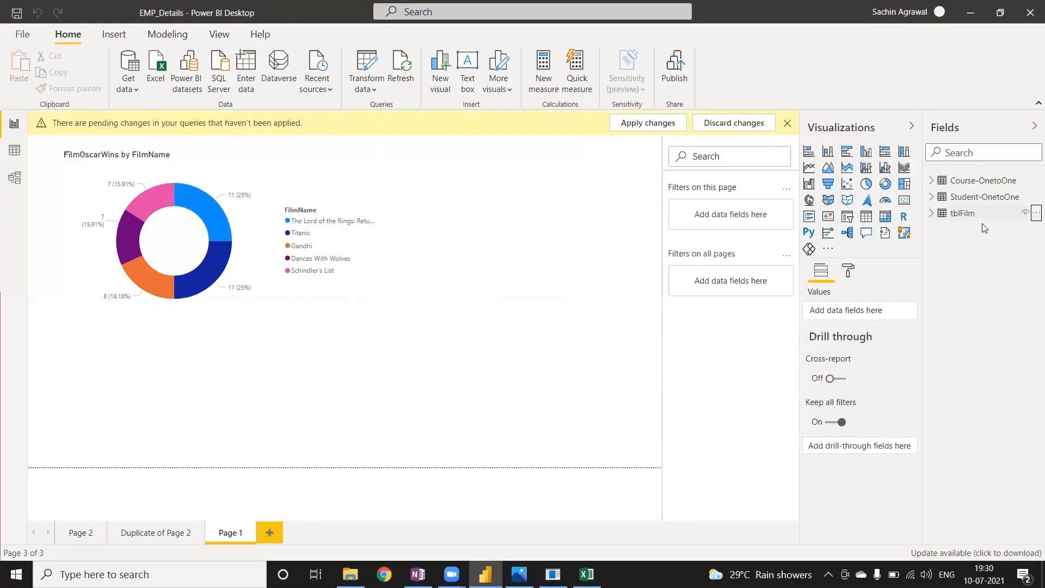
Add a new report page, and in the model view align the Course-OnetoOne table level with the Student-OnetoOne table.
click(271, 533)
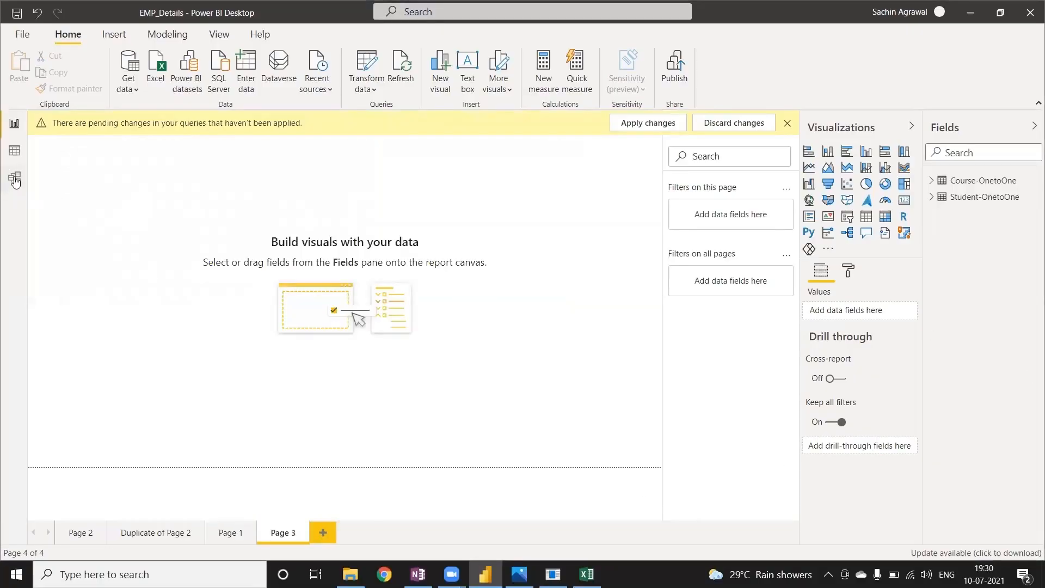
click(15, 179)
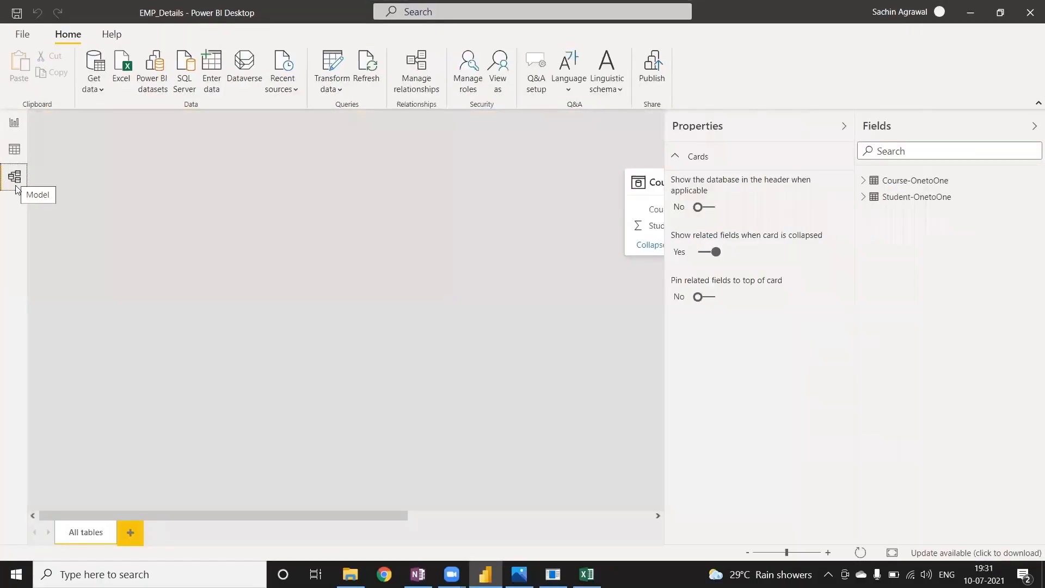
drag(302, 518, 561, 512)
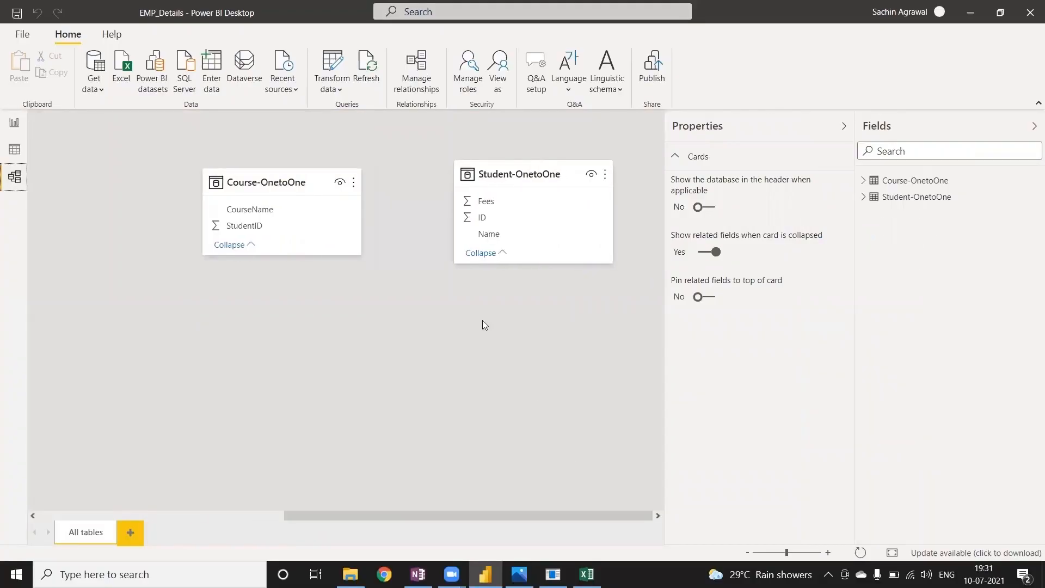
drag(271, 170, 271, 162)
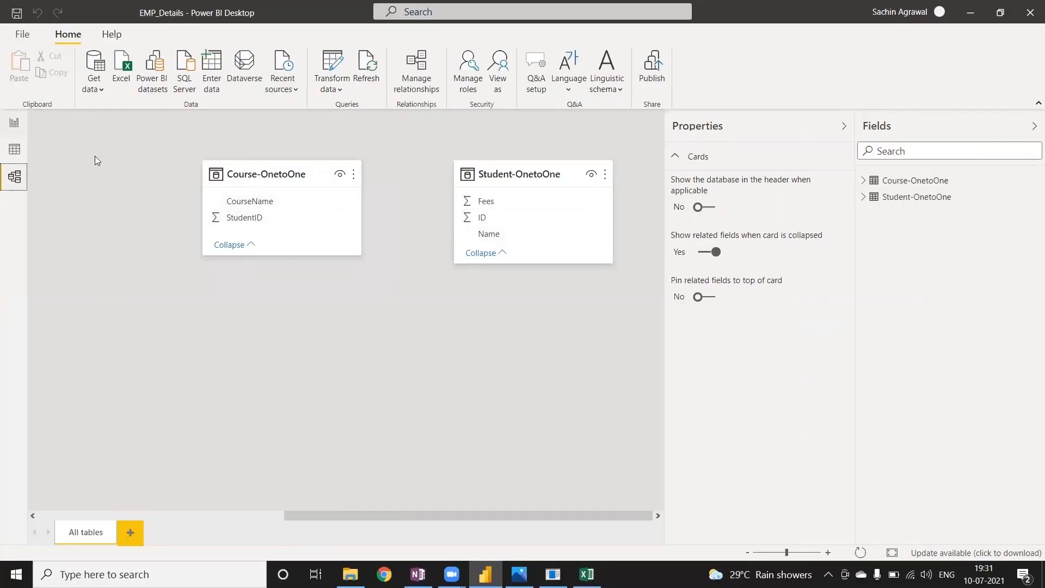
click(12, 123)
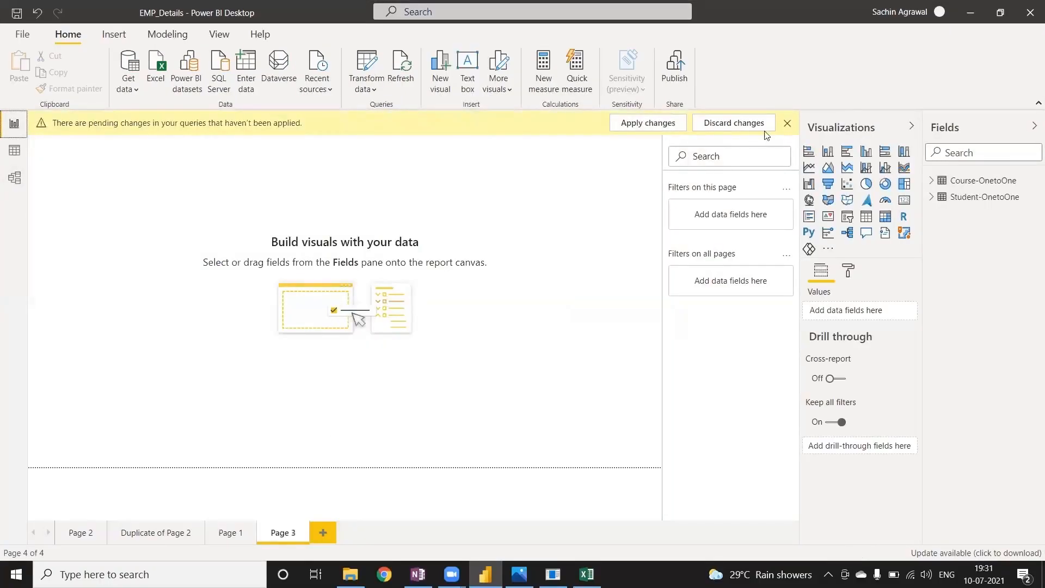
Dismiss the pending-changes notice and insert a table visual on Page 3, moved toward the page's middle and enlarged.
click(787, 124)
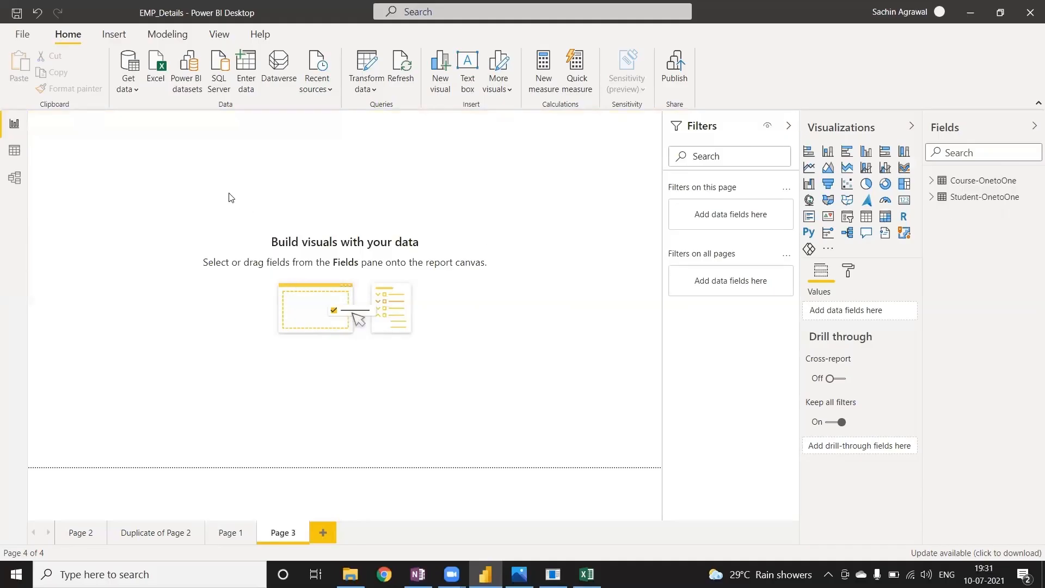
click(865, 216)
drag(89, 180, 203, 235)
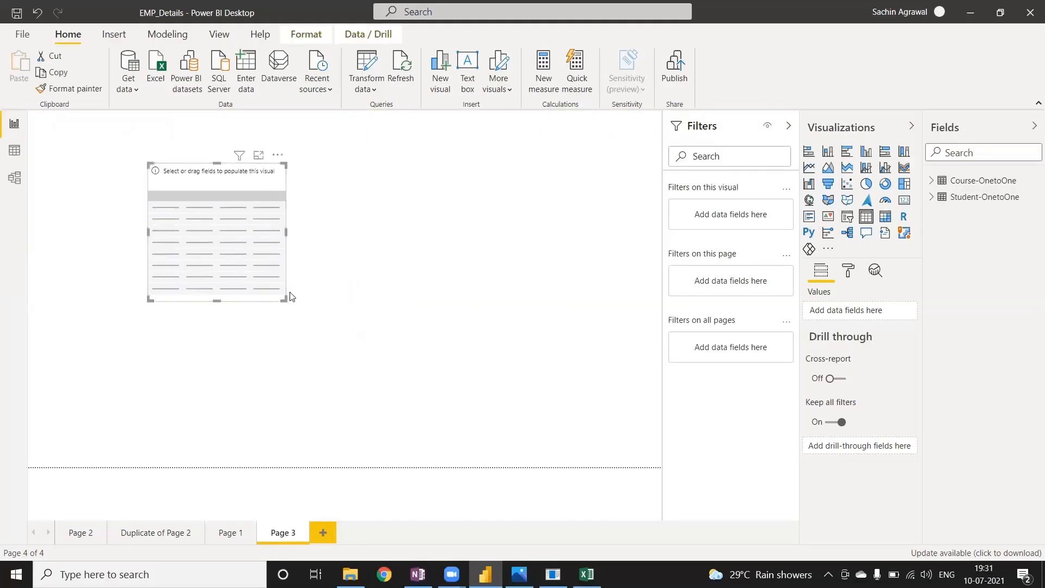
drag(282, 295, 398, 349)
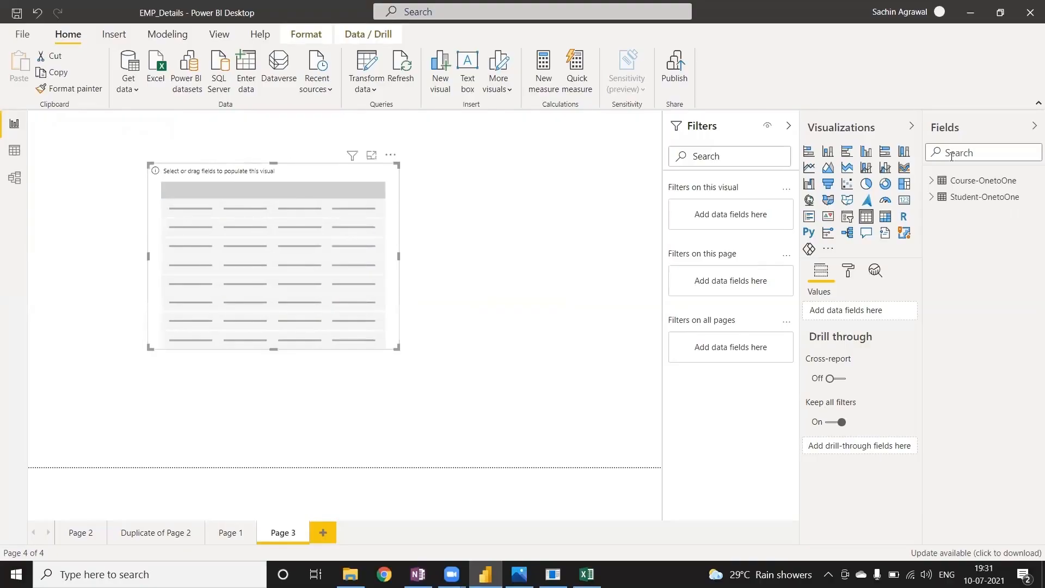
Add the ID, Name and Fees fields of Student-OnetoOne to the table visual, with ID set to Don't summarize.
click(936, 182)
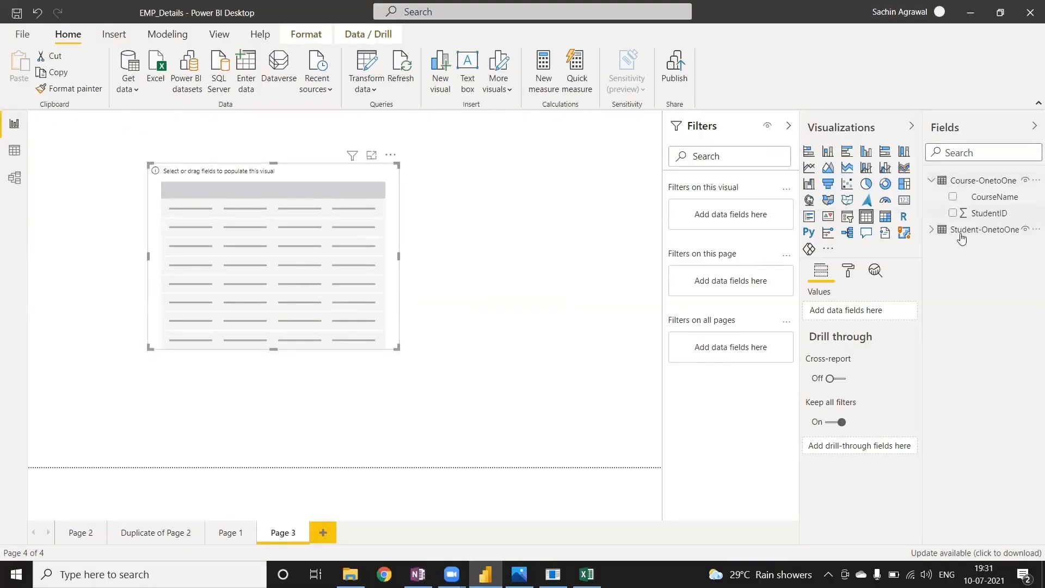
click(936, 231)
drag(974, 262, 272, 248)
drag(977, 279, 279, 278)
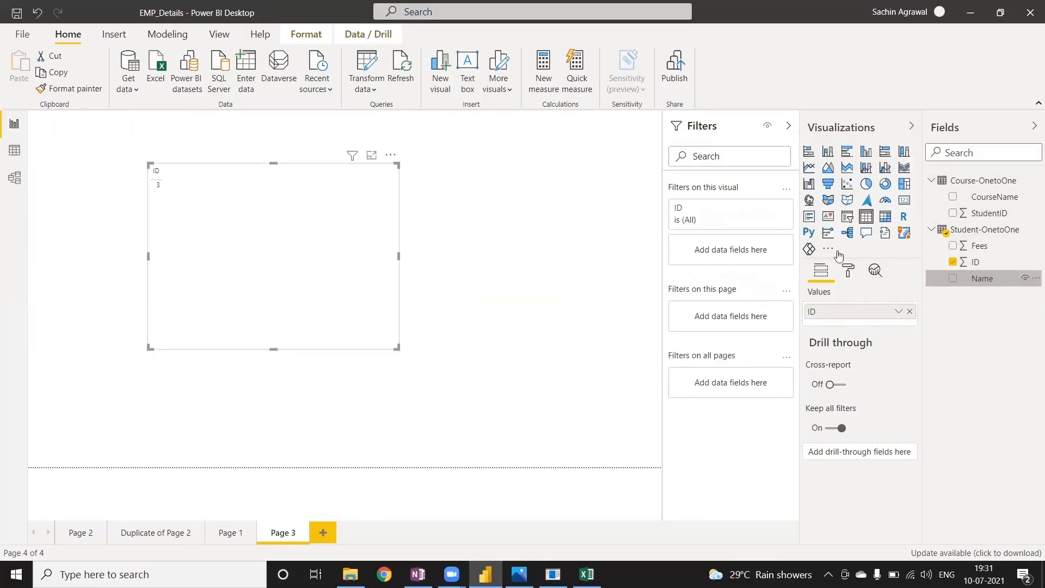
drag(979, 246, 260, 238)
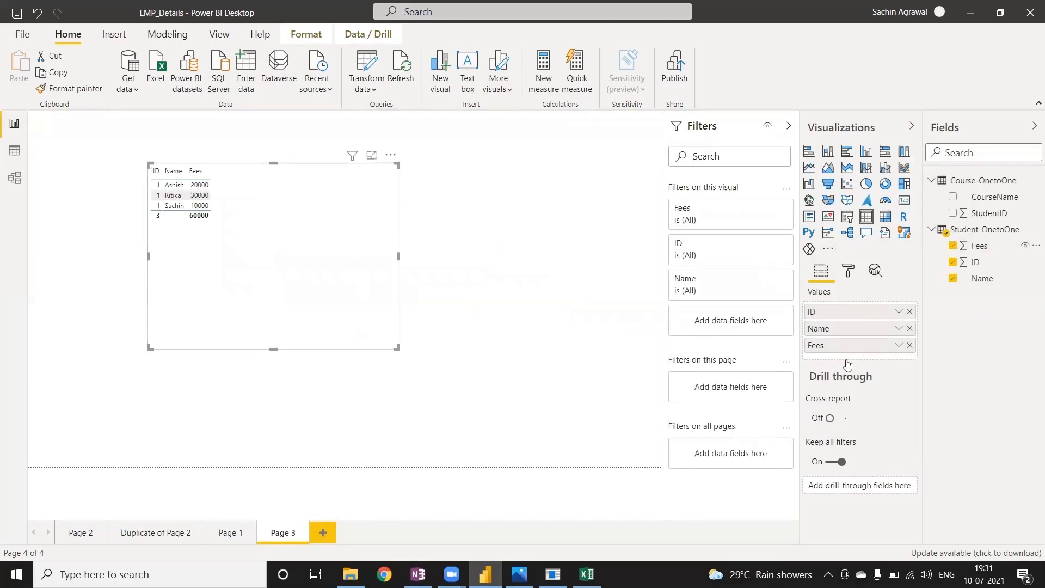
click(899, 311)
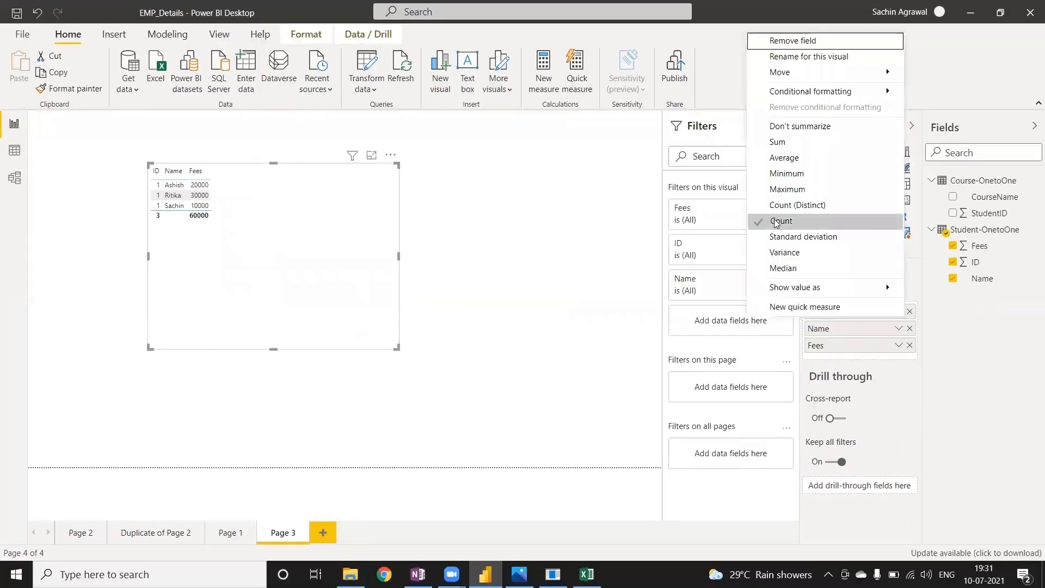
click(326, 260)
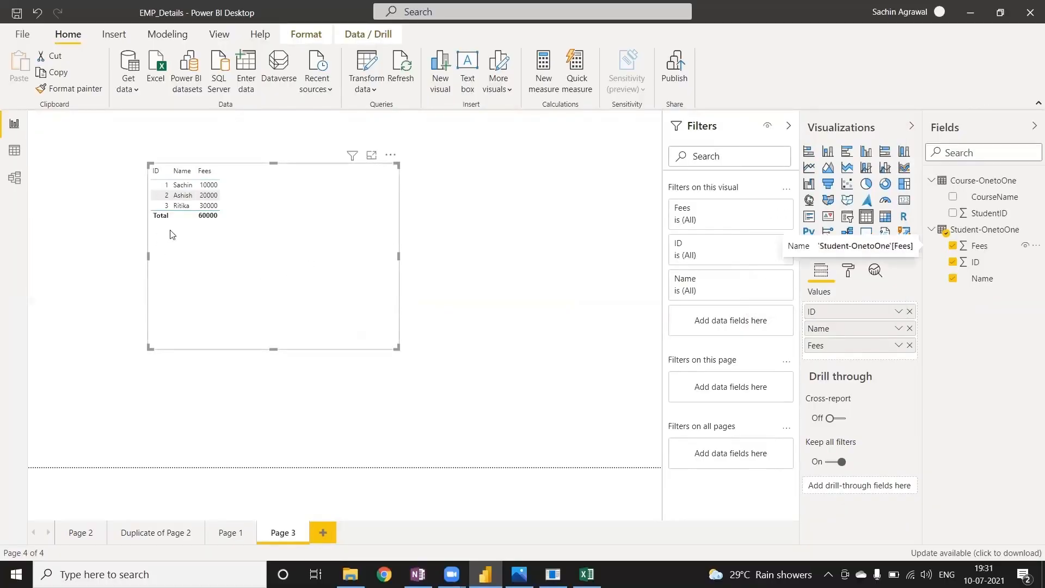
Turn off the table visual's totals and add the CourseName field from Course-OnetoOne to it.
click(848, 271)
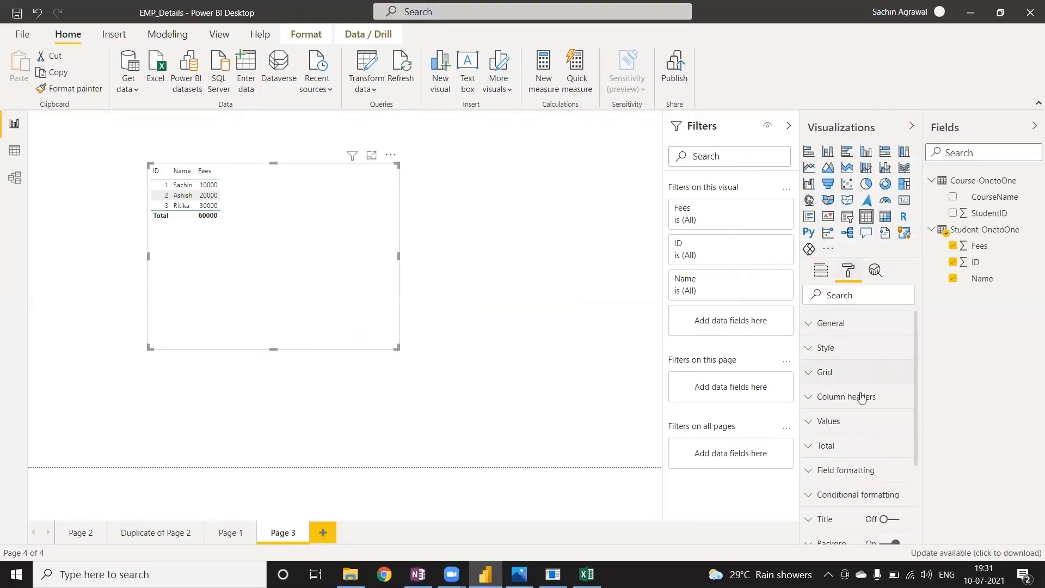
click(848, 446)
click(841, 490)
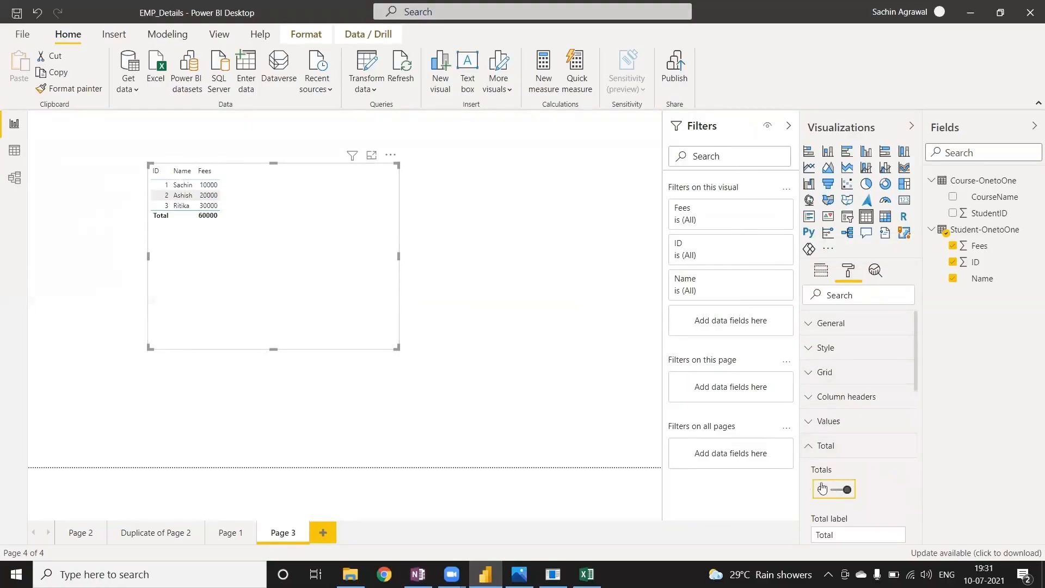
click(809, 451)
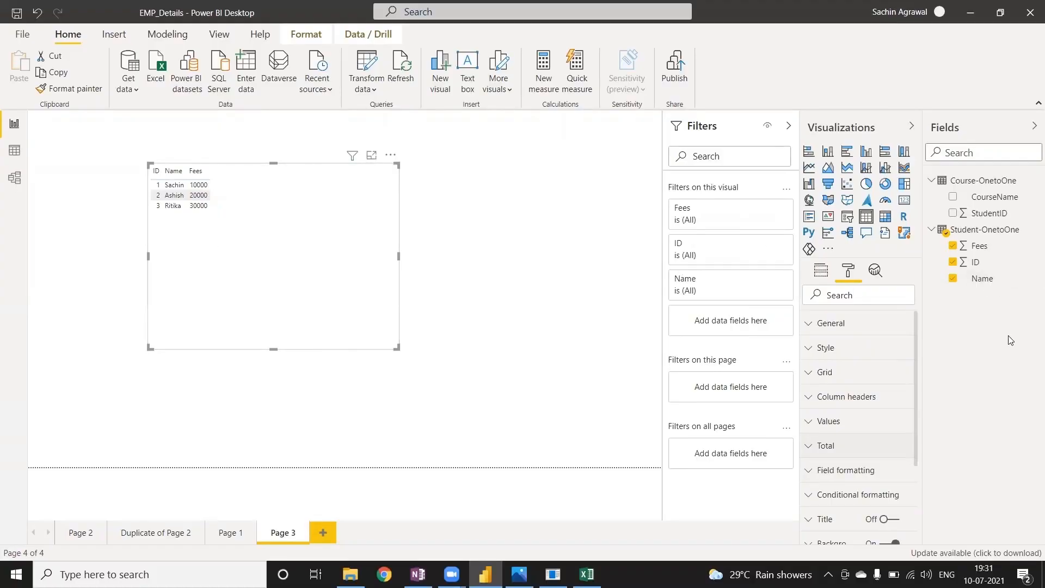
drag(994, 197, 274, 258)
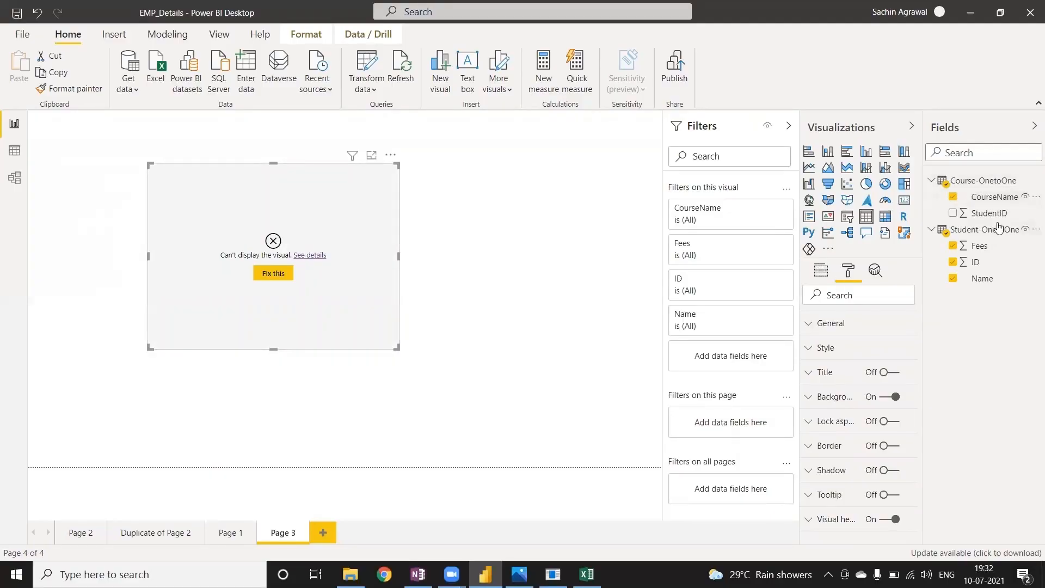
In the model view, relate StudentID in Course-OnetoOne to ID in Student-OnetoOne and review the relationship's settings.
click(14, 177)
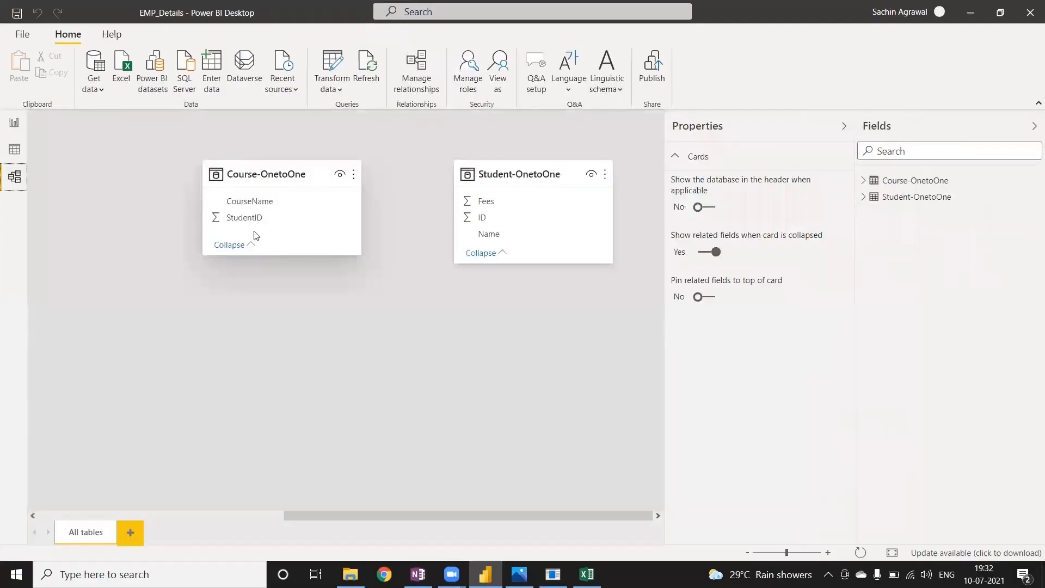
drag(251, 223, 486, 219)
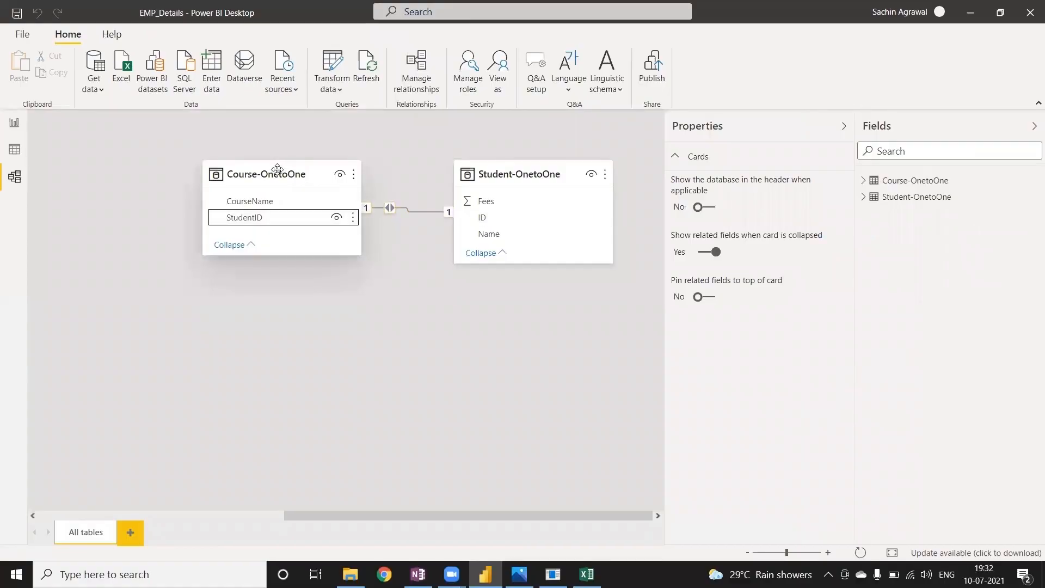
drag(278, 172, 216, 185)
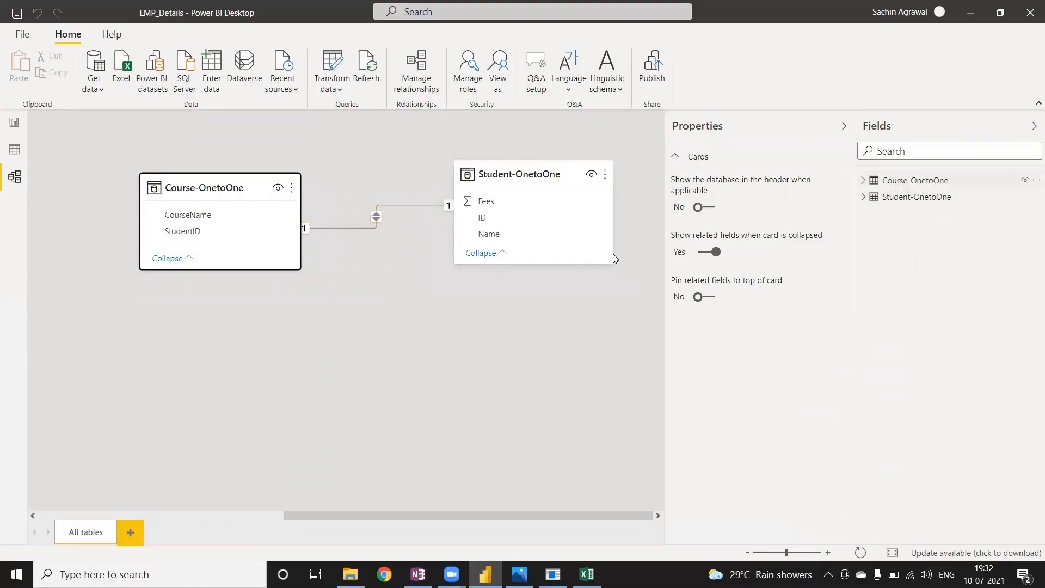
double_click(331, 228)
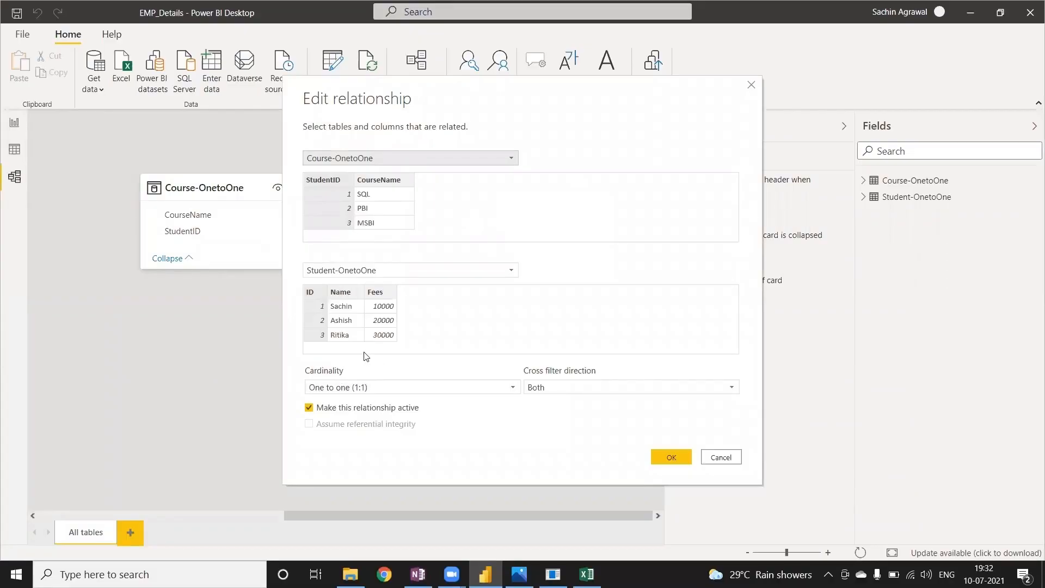
click(671, 457)
Back in the report view, shrink the table visual around its data and move it to the page's upper-left corner.
click(15, 124)
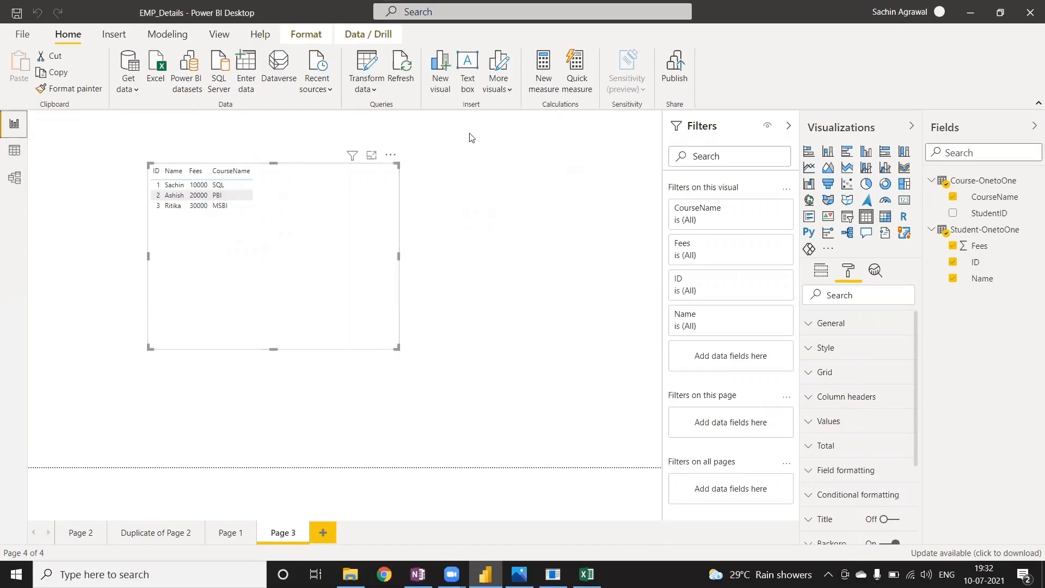
drag(395, 343, 205, 173)
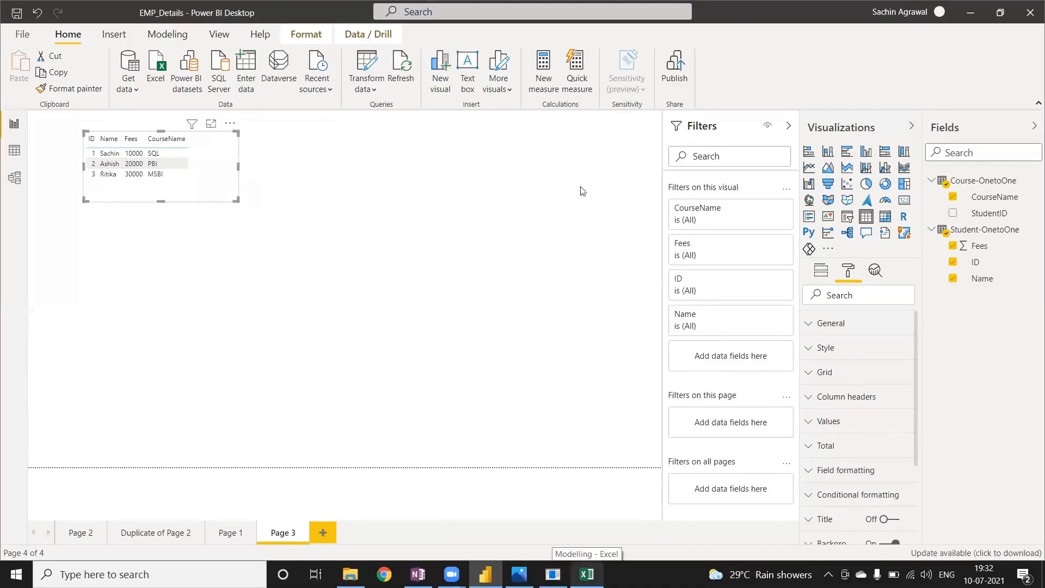
click(235, 225)
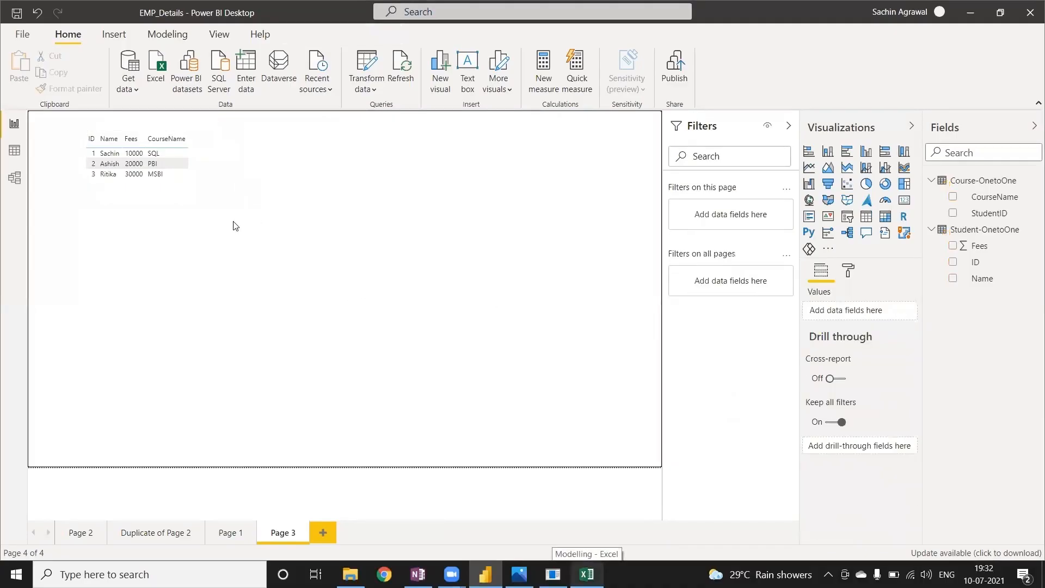
Delete the Course-OnetoOne and Student-OnetoOne tables from the model.
click(1032, 181)
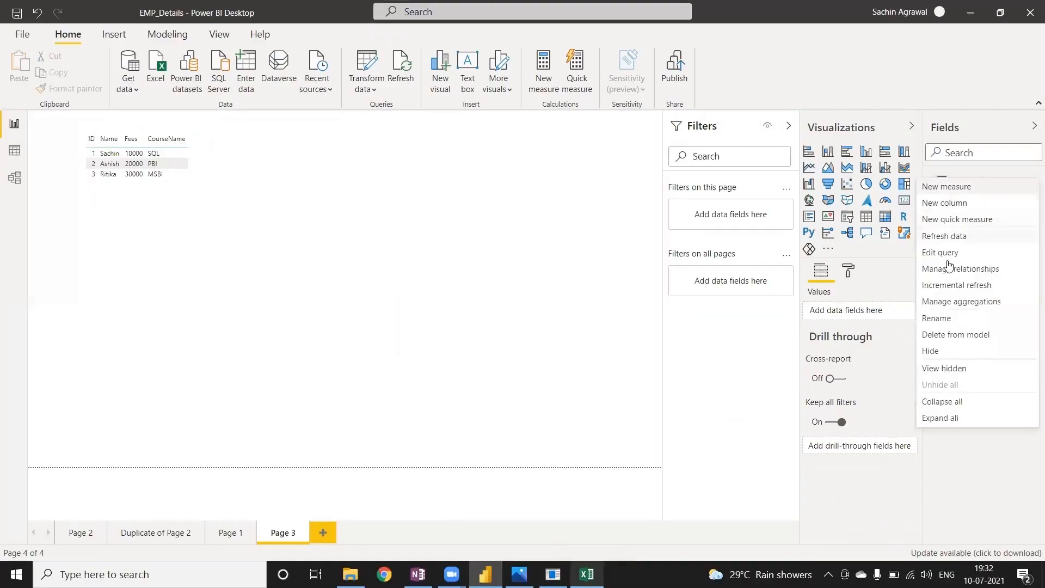
click(949, 336)
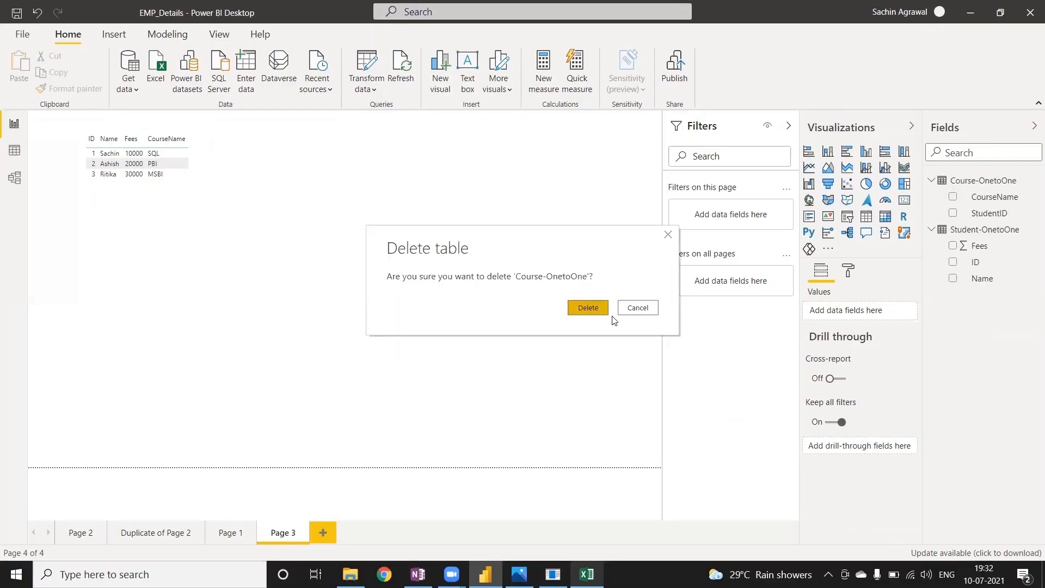
click(598, 307)
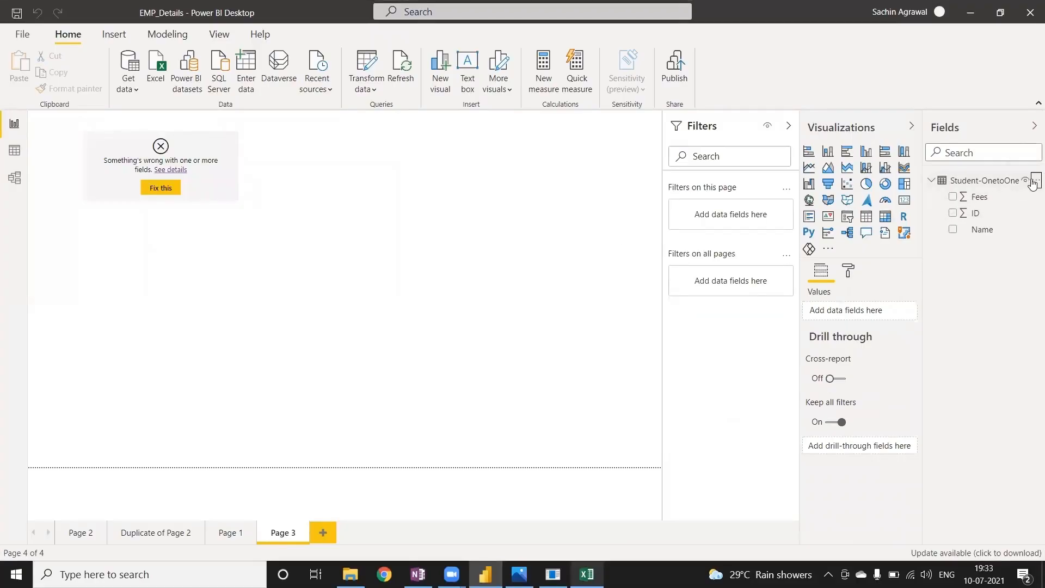
click(1033, 182)
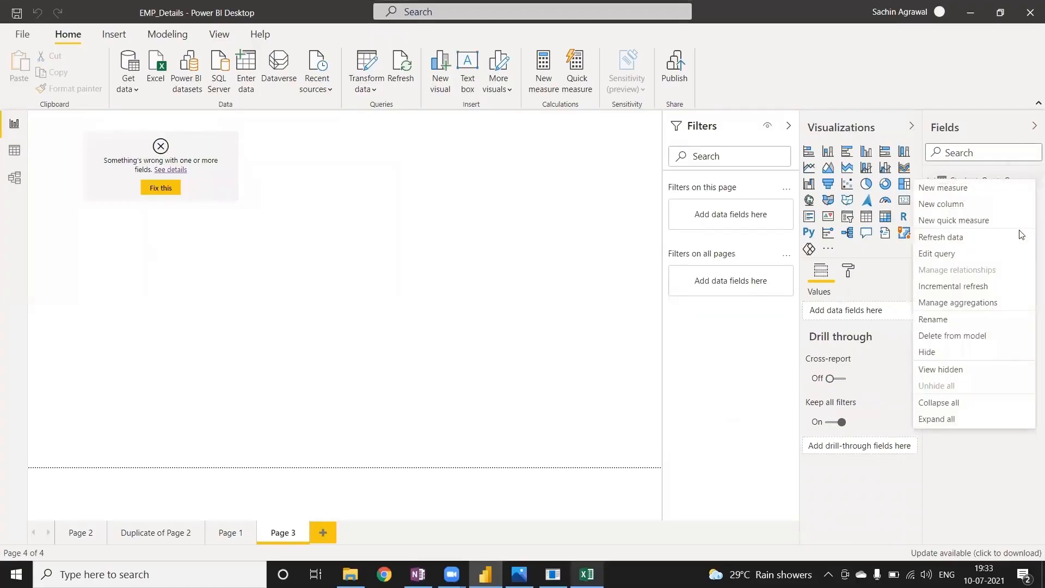
click(933, 340)
click(587, 308)
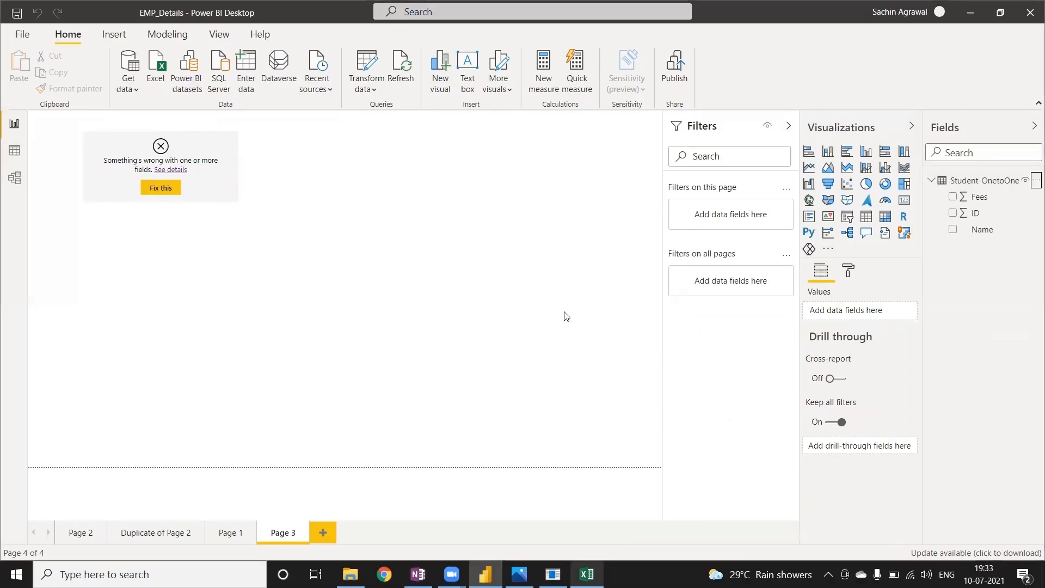
Add a new report page and open the Modelling Excel workbook from the PowerBI_Documents folder as a data source.
click(323, 534)
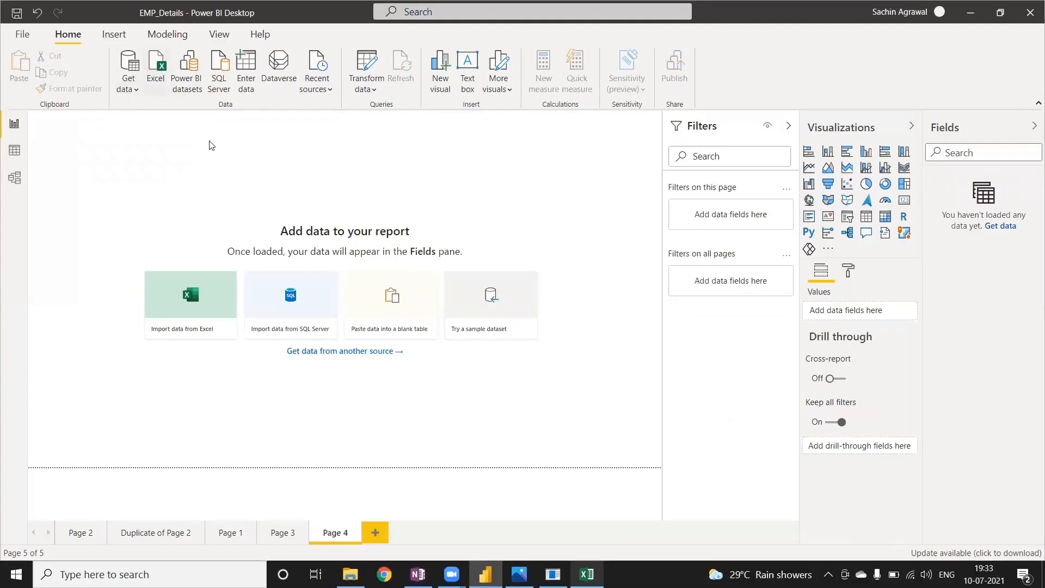
click(647, 238)
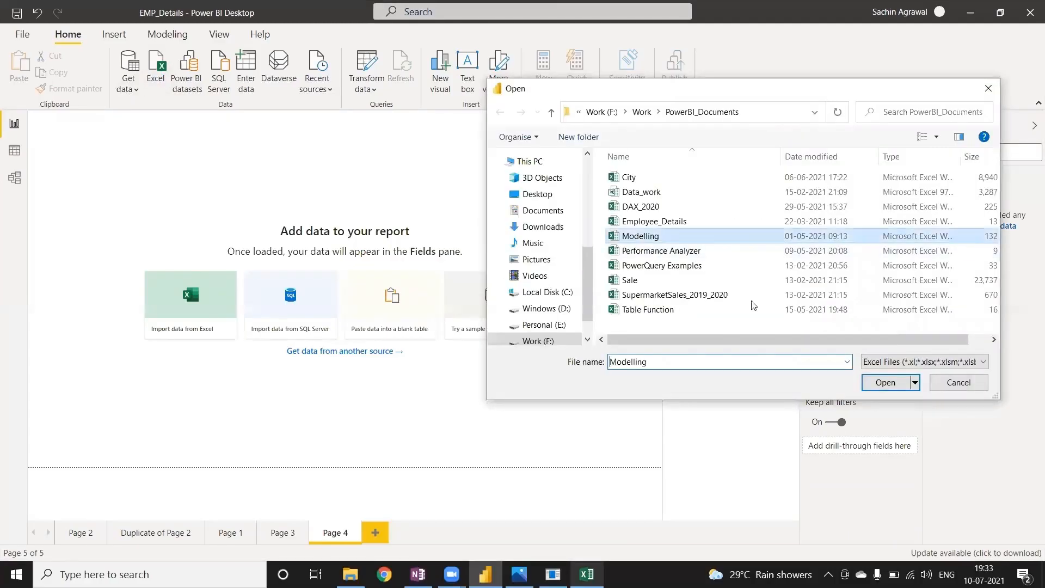
click(873, 386)
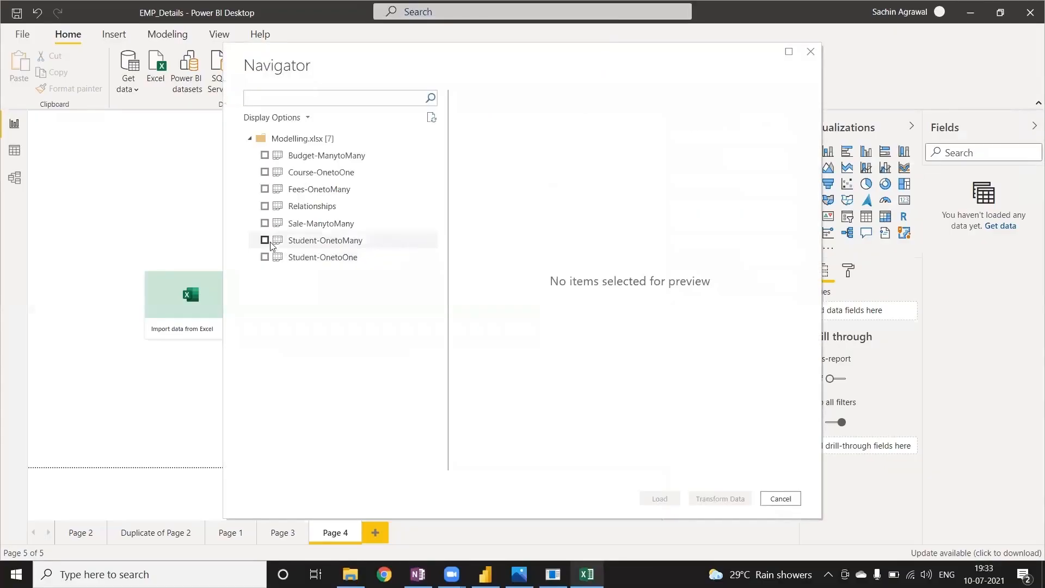
Load the Student-OnetoMany and Fees-OnetoMany sheets, switching briefly to the Modelling workbook in Excel and back.
click(333, 247)
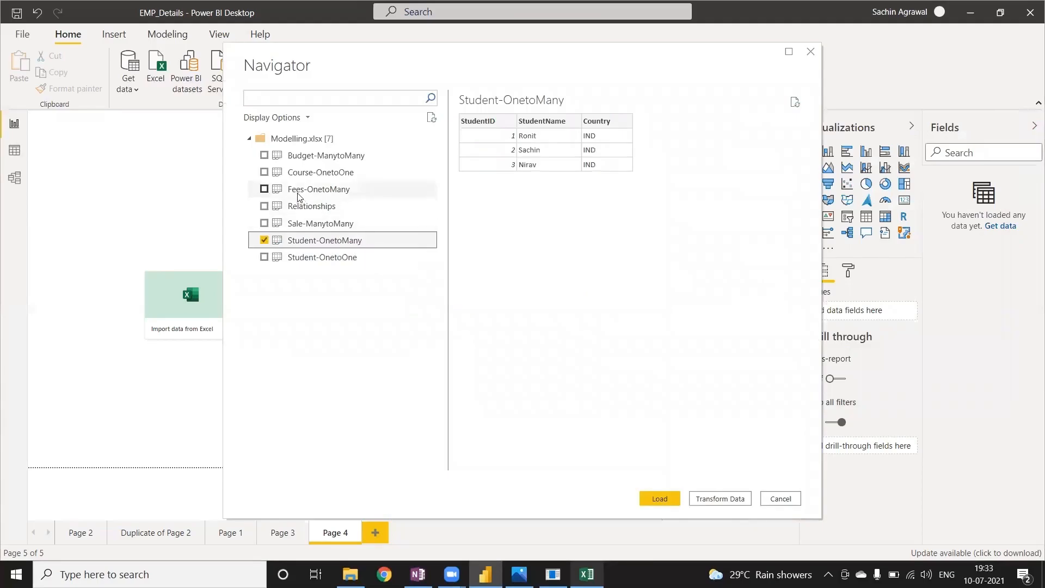
click(264, 190)
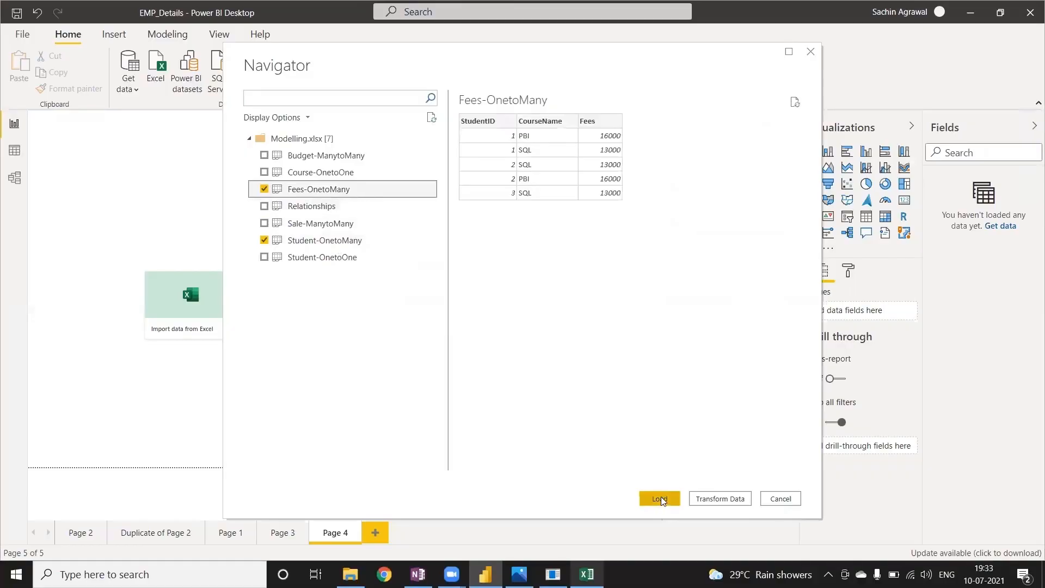
key(alt+Tab)
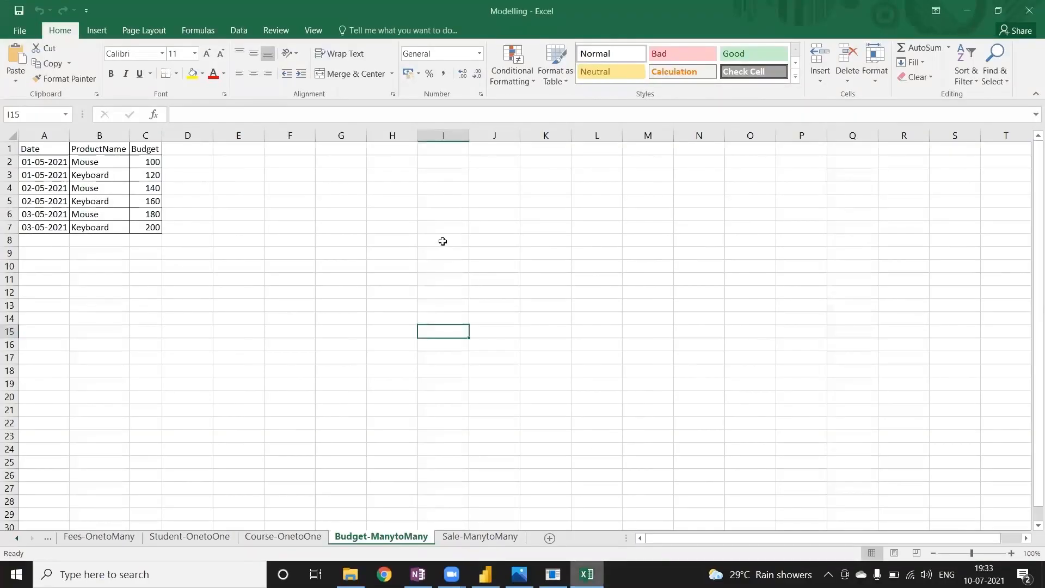
key(alt+Tab)
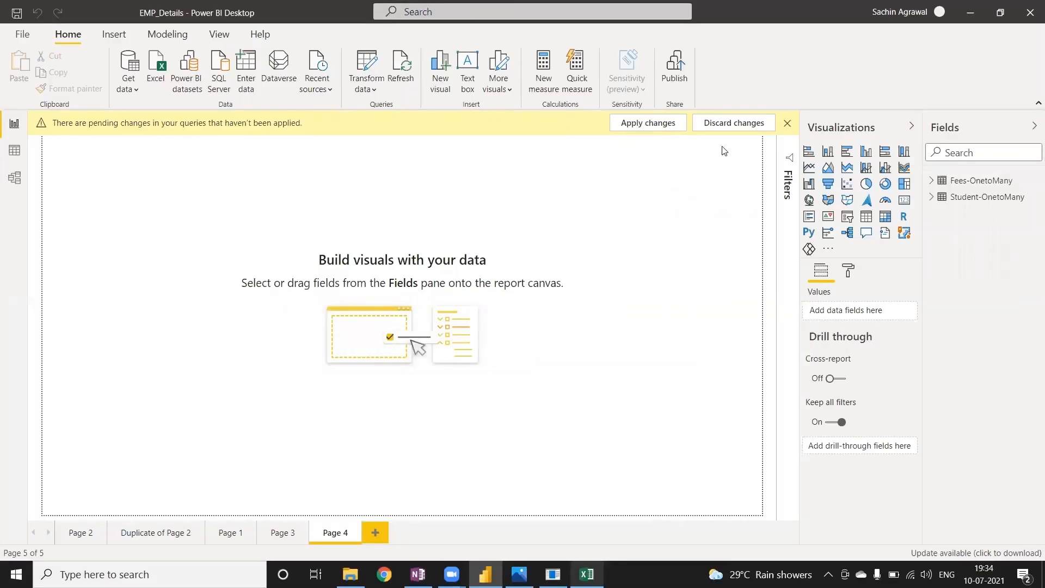
Try to discard the pending query changes, dismiss the notice and show the Fees-OnetoMany and Student-OnetoMany tables in the model view.
click(738, 123)
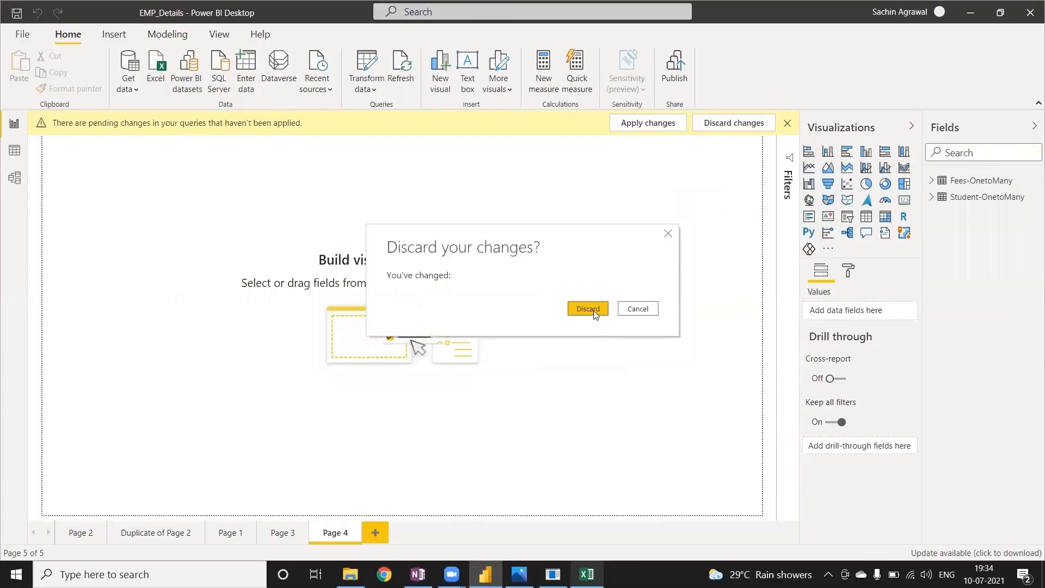
click(587, 309)
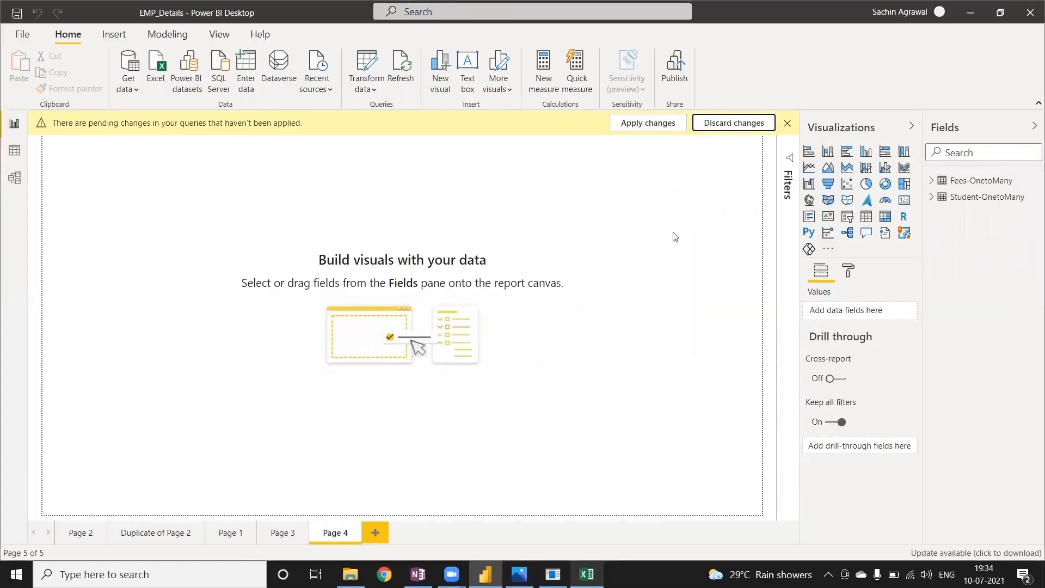
click(788, 123)
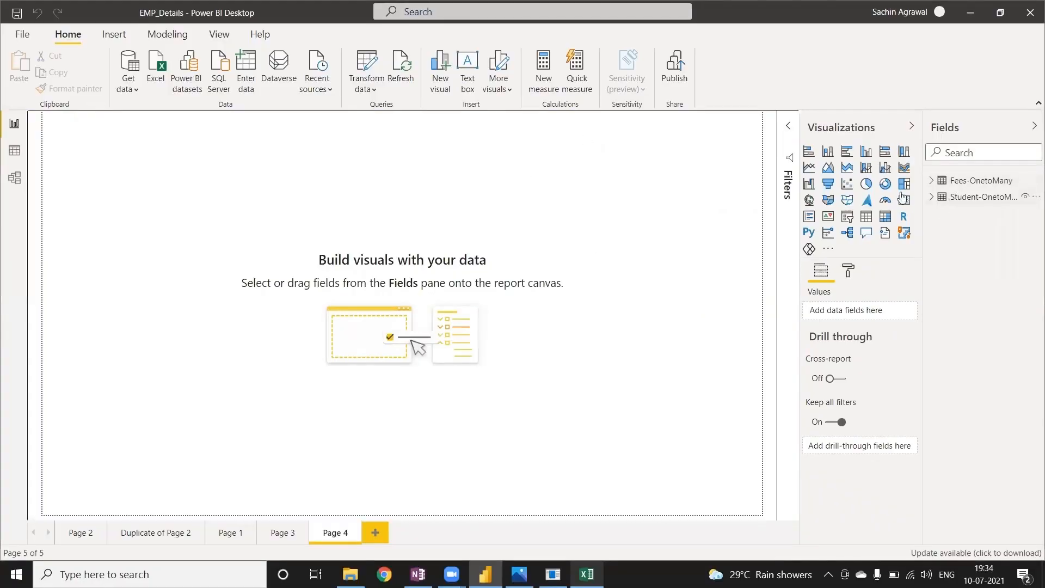
click(14, 178)
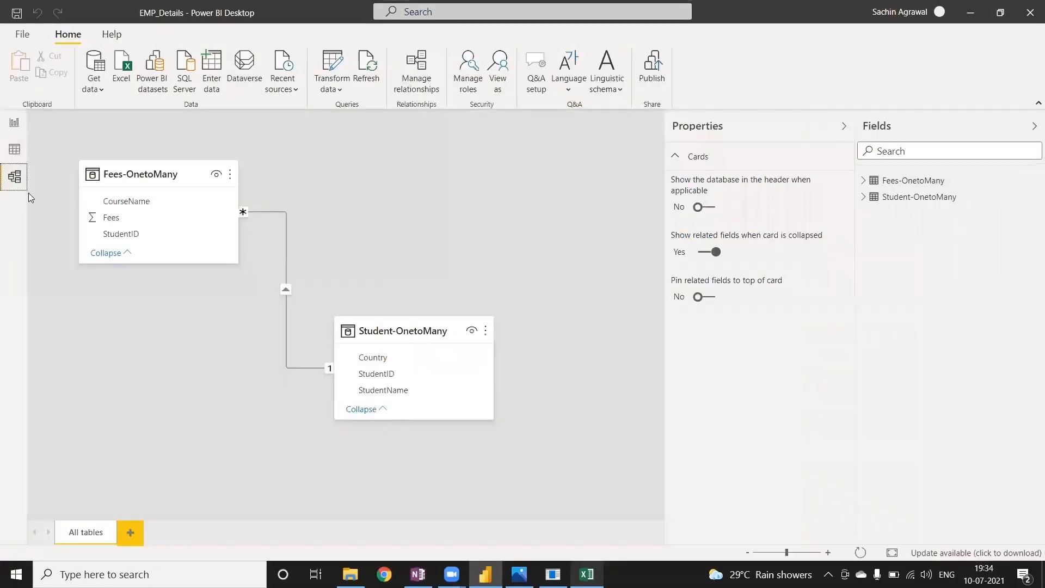
Rearrange the model diagram with Student-OnetoMany to the left of Fees-OnetoMany, and inspect the StudentID relationship between them.
click(285, 241)
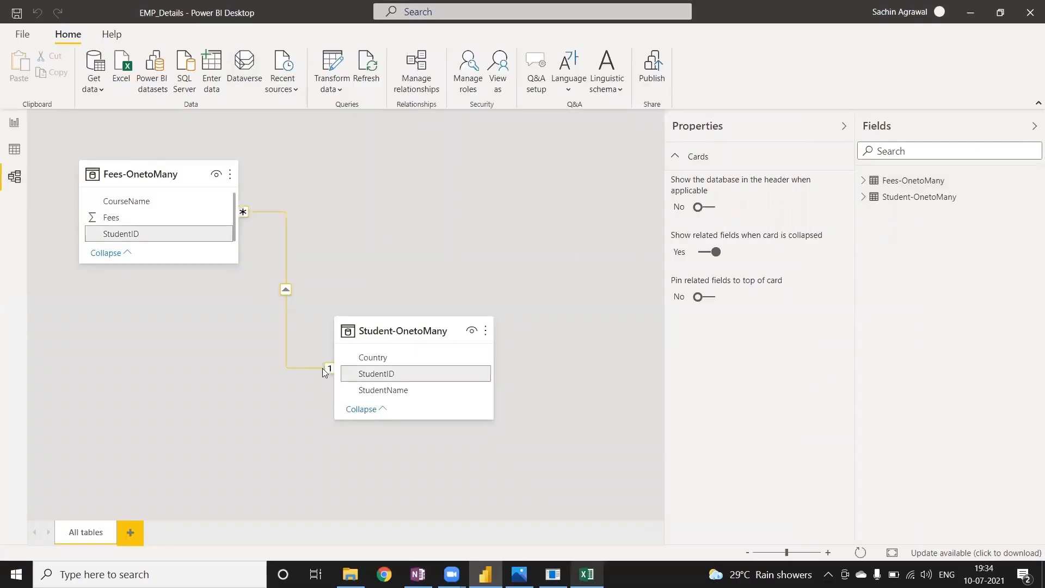
drag(367, 330, 79, 305)
drag(147, 164, 181, 177)
click(765, 217)
drag(183, 299, 473, 217)
drag(175, 354, 153, 337)
drag(207, 182, 447, 331)
drag(164, 338, 184, 231)
drag(438, 335, 489, 249)
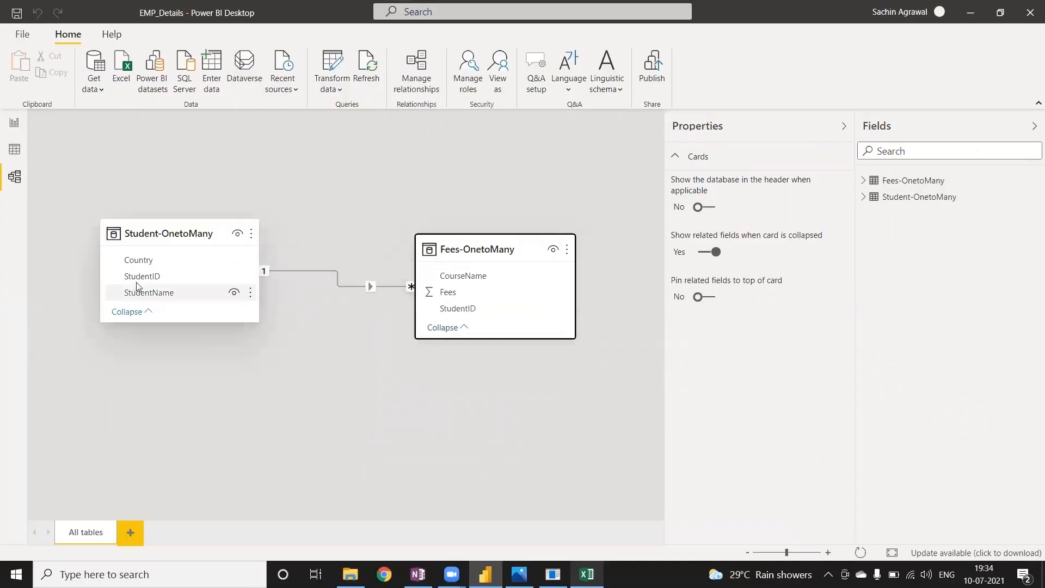
click(345, 285)
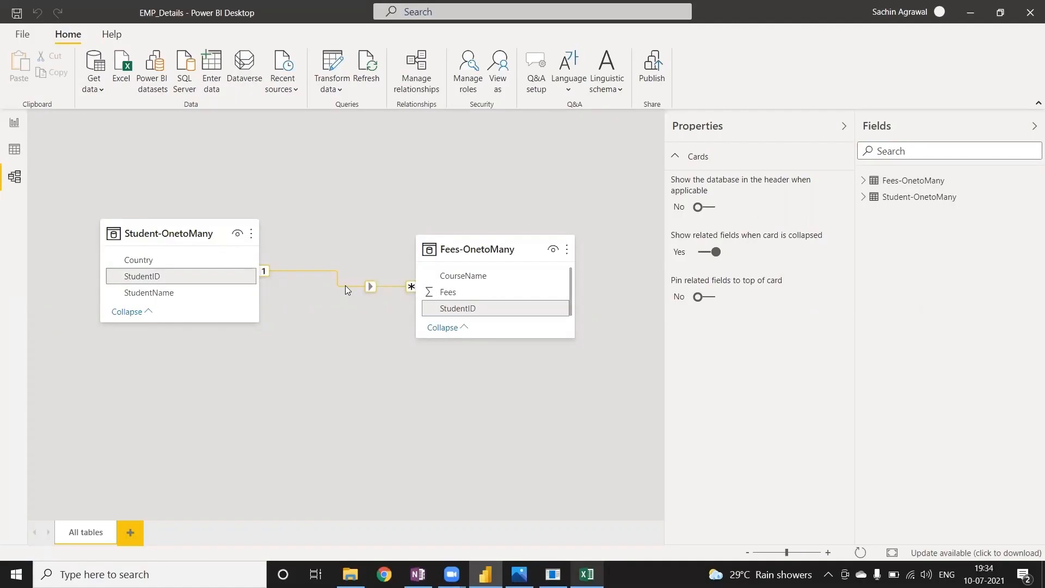
click(100, 181)
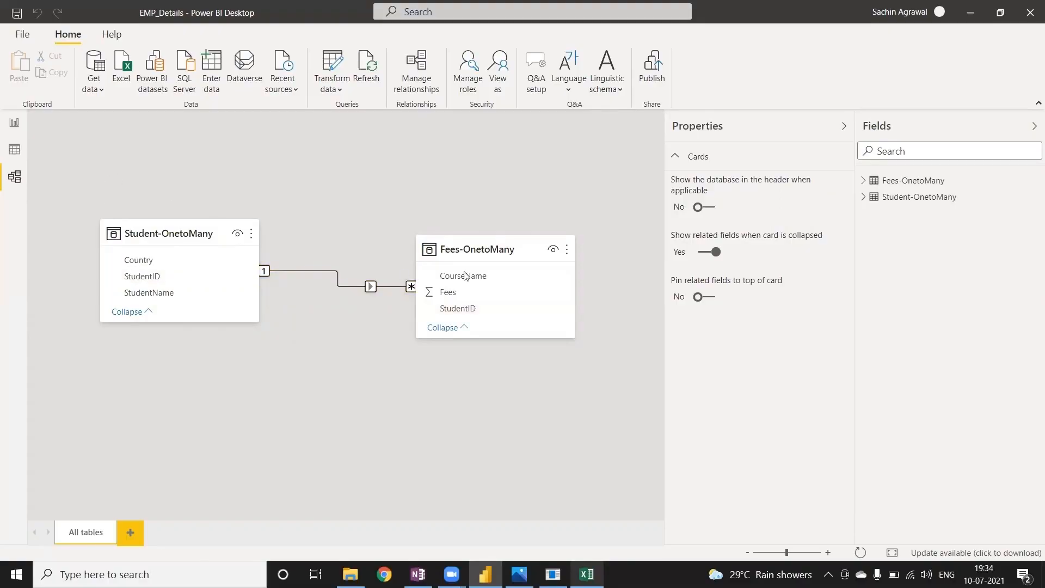
Add a table visual to Page 4 with StudentID, StudentName and Country from Student-OnetoMany, and widen it.
click(15, 124)
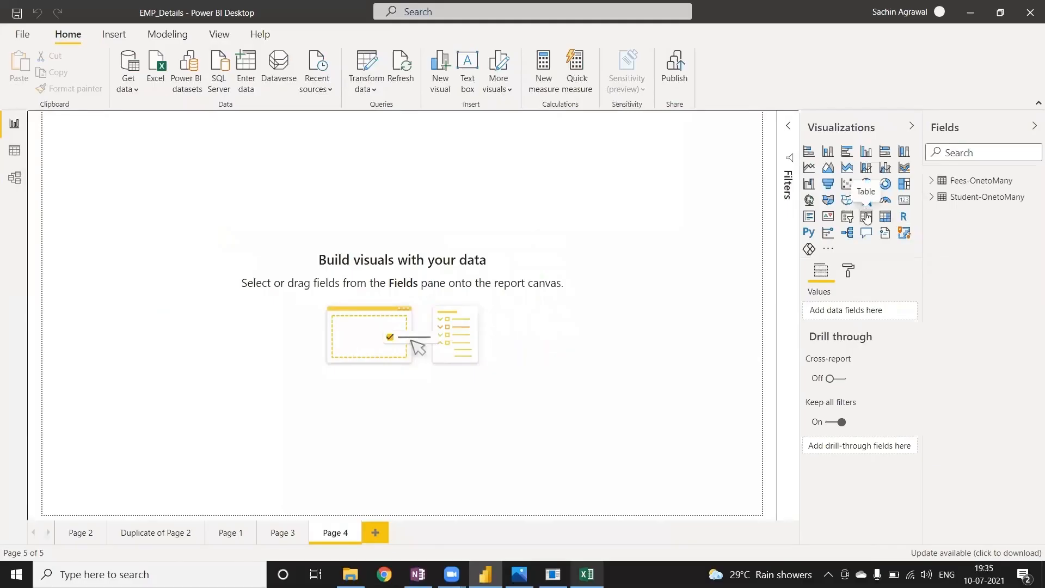
drag(129, 177, 240, 208)
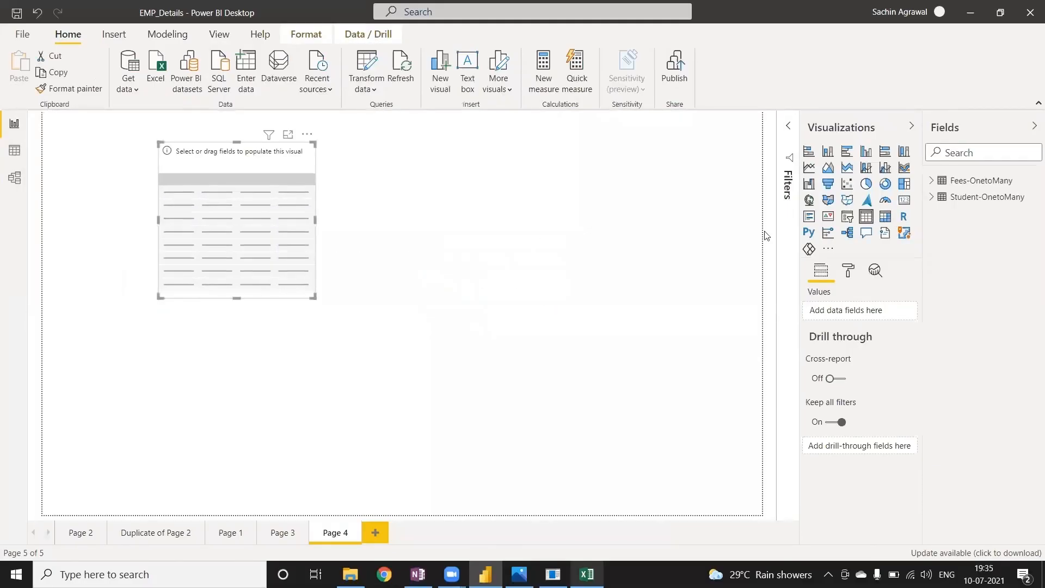
click(932, 197)
drag(987, 230, 250, 220)
drag(999, 246, 267, 257)
drag(985, 213, 231, 222)
drag(313, 297, 400, 301)
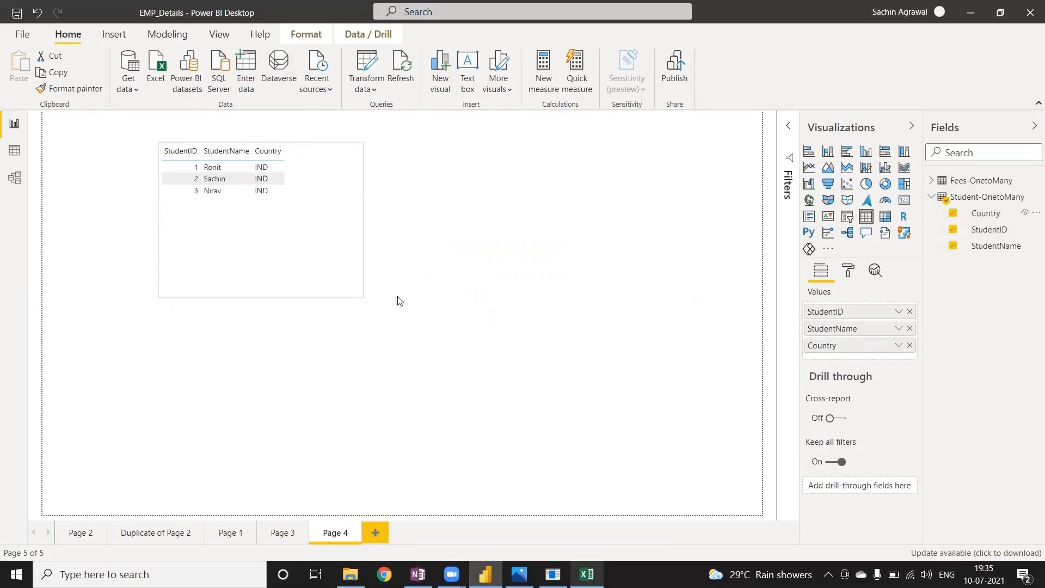
Add Fees and CourseName from Fees-OnetoMany to the table visual, place CourseName before Country and shrink the visual around its rows.
click(930, 181)
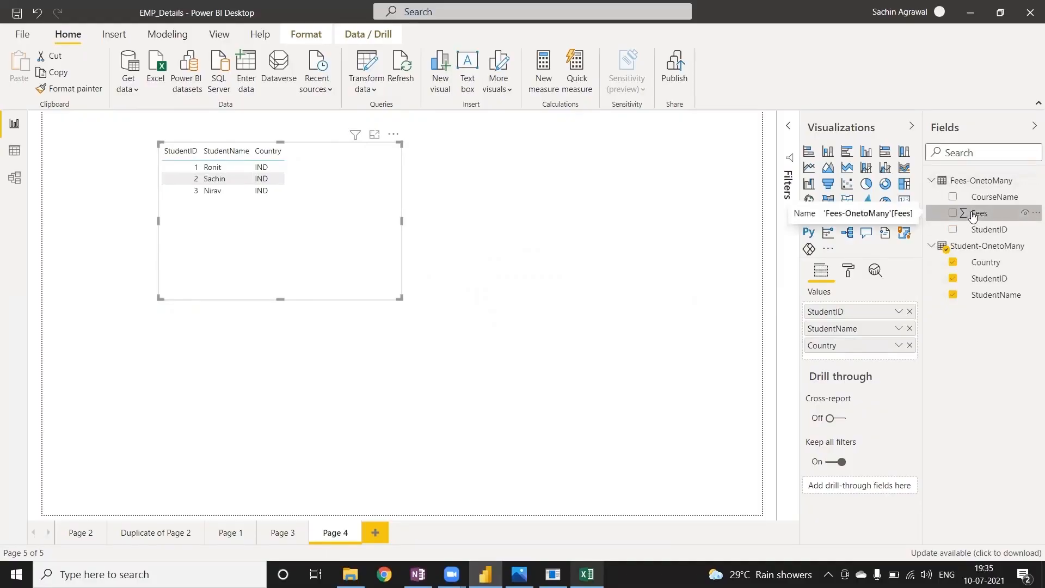
drag(973, 216, 348, 223)
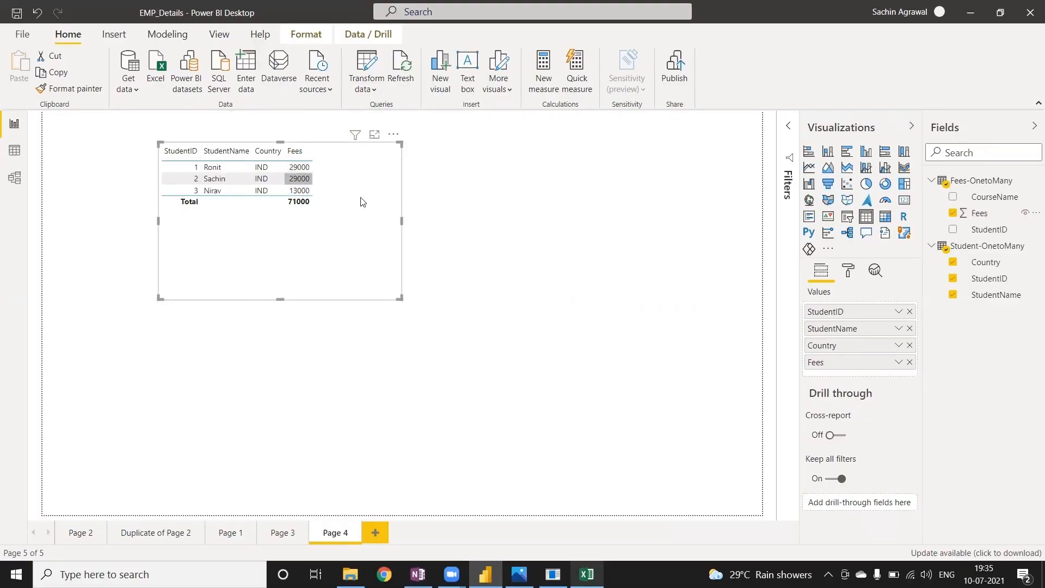
drag(994, 197, 302, 242)
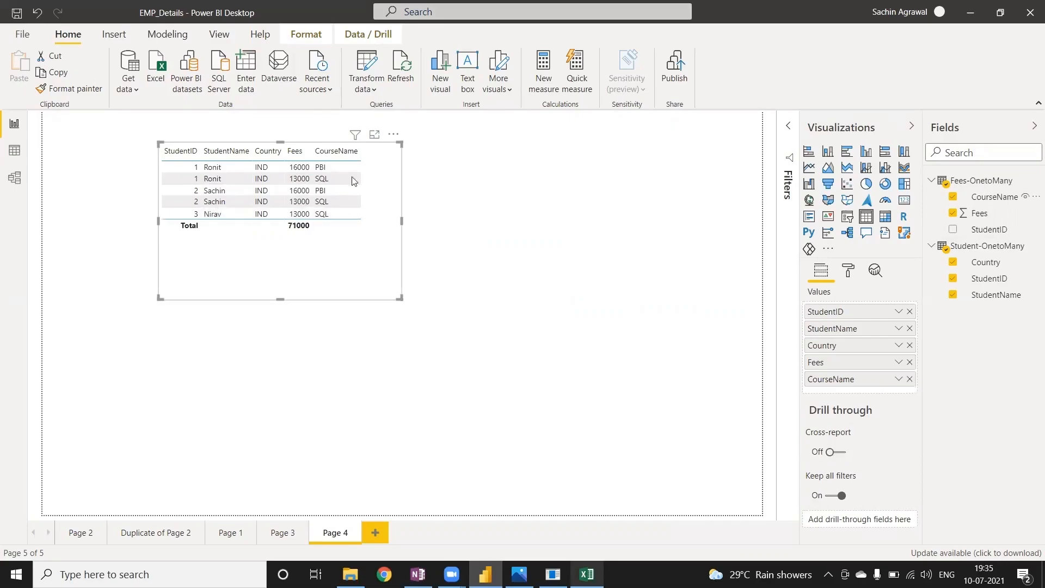
drag(828, 376, 832, 343)
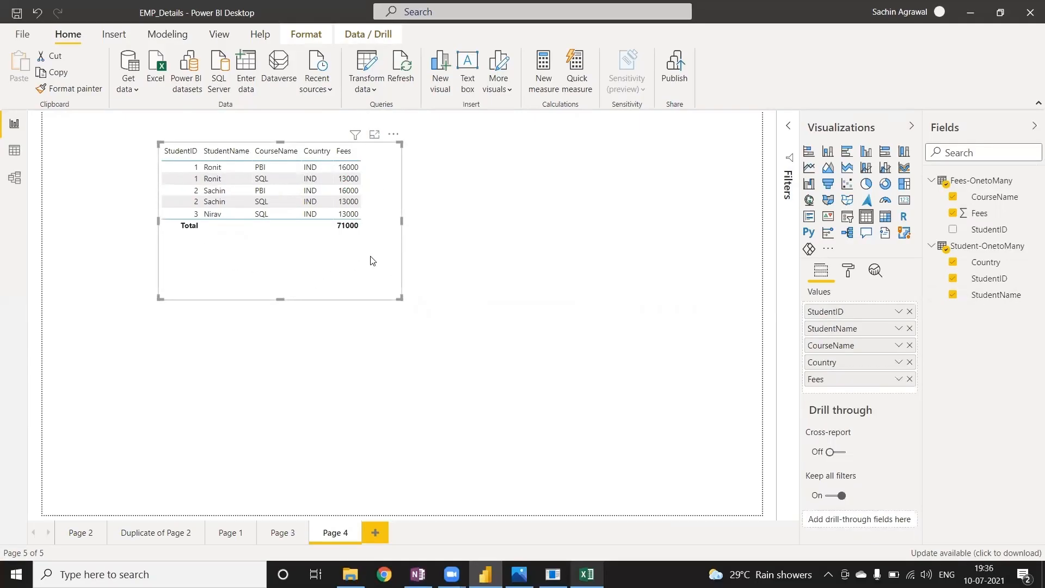
drag(397, 297, 377, 250)
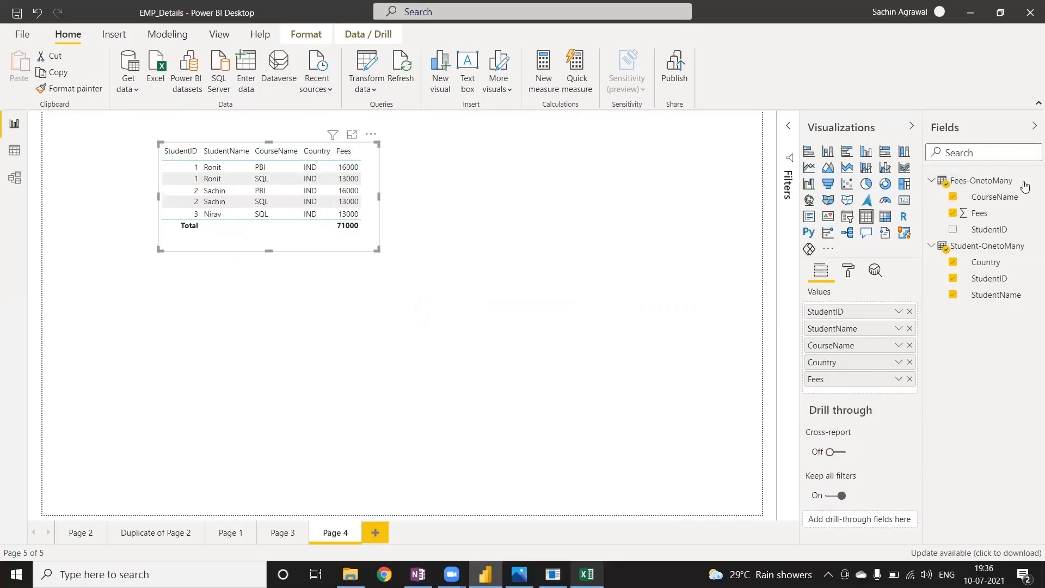
Delete the Fees-OnetoMany and Student-OnetoMany tables from the model.
click(1029, 181)
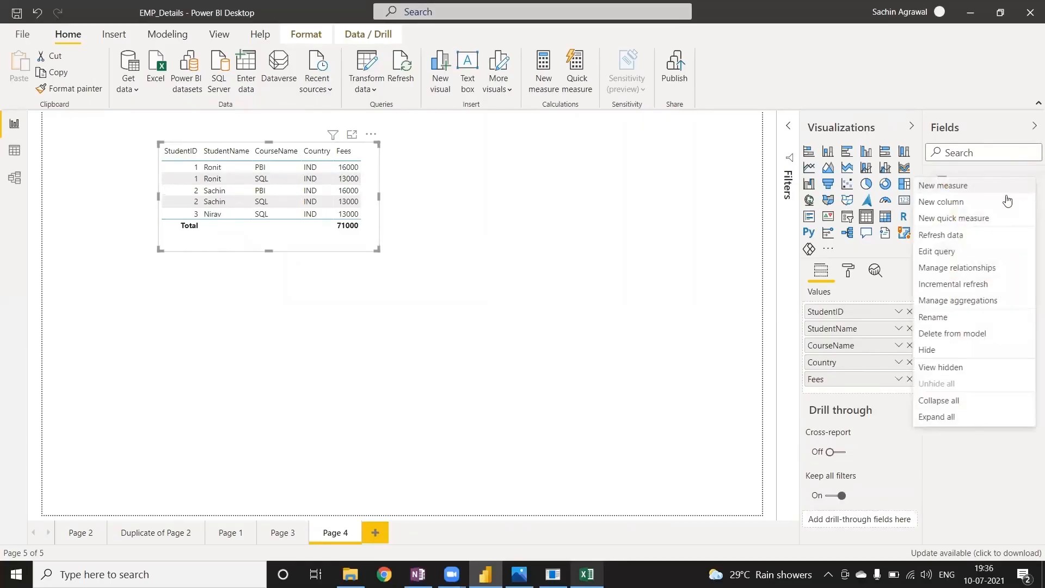
click(966, 333)
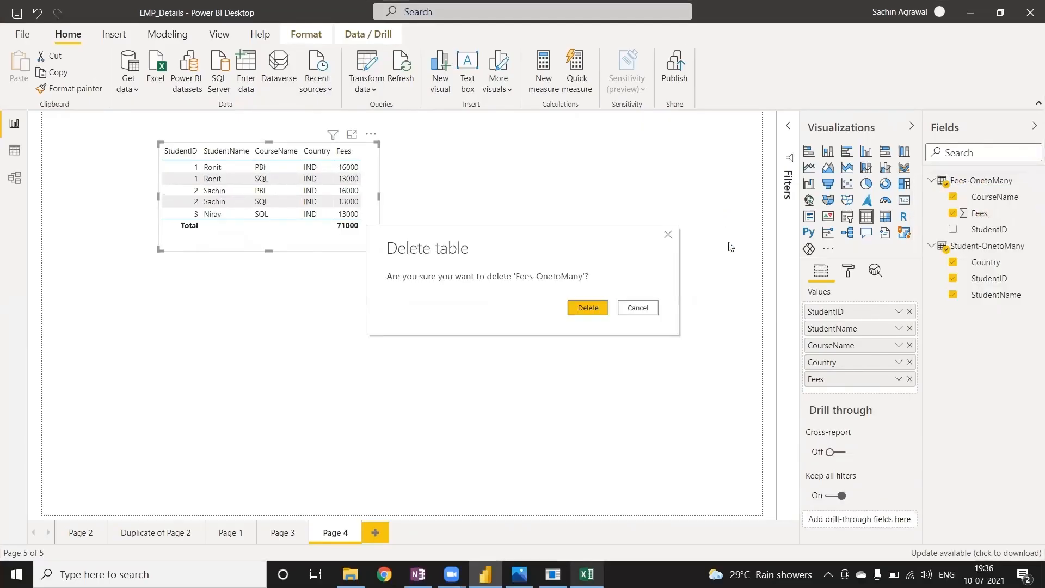
click(603, 309)
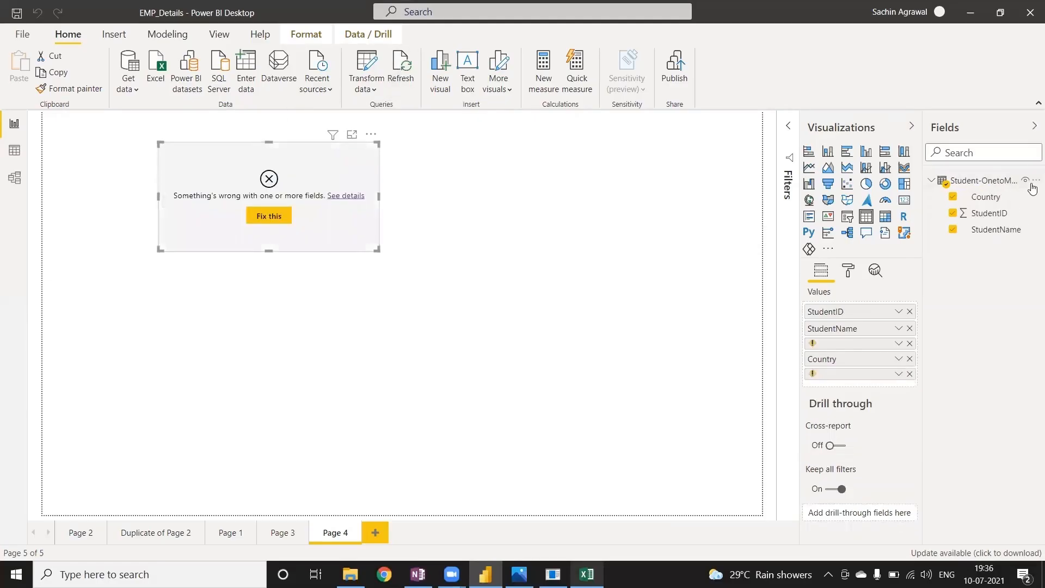
click(1034, 180)
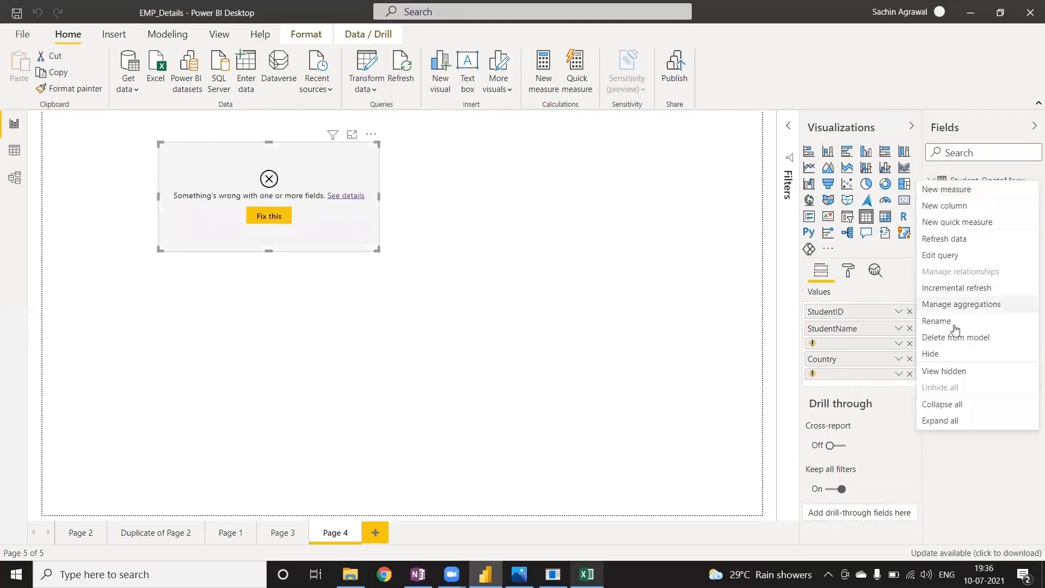
click(955, 338)
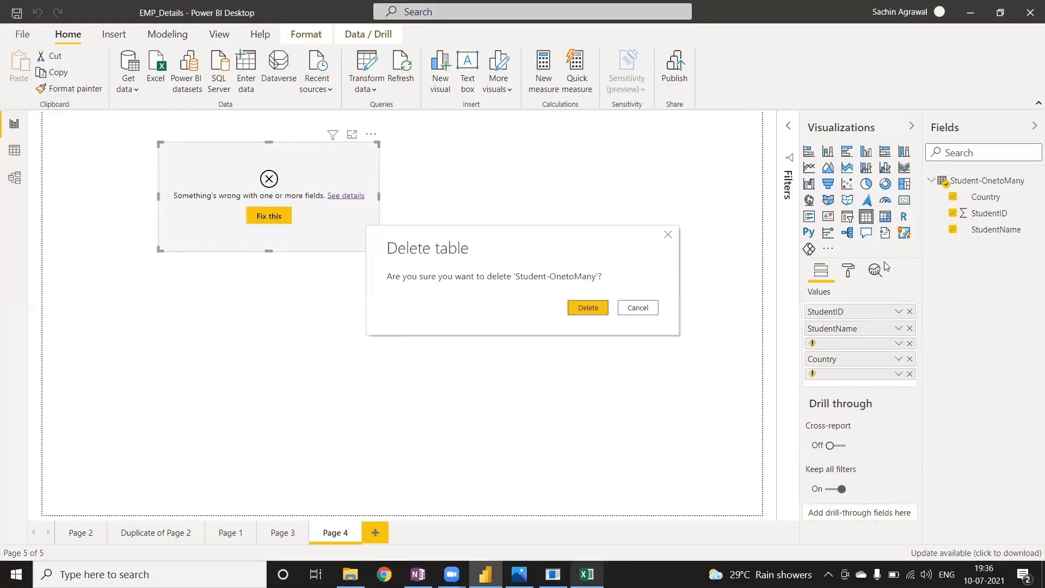
click(601, 309)
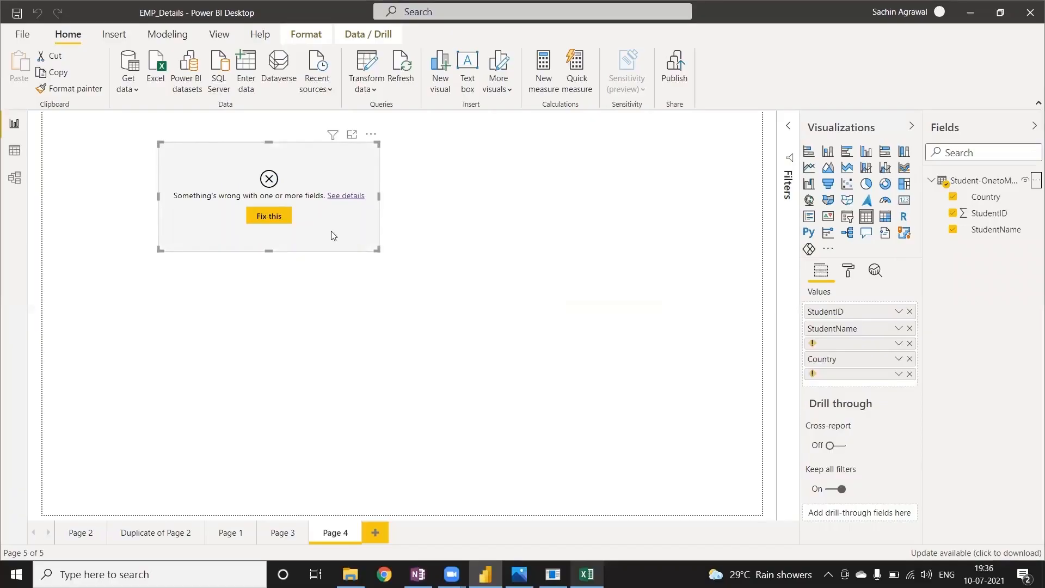
Remove the broken table visual from Page 4.
click(370, 134)
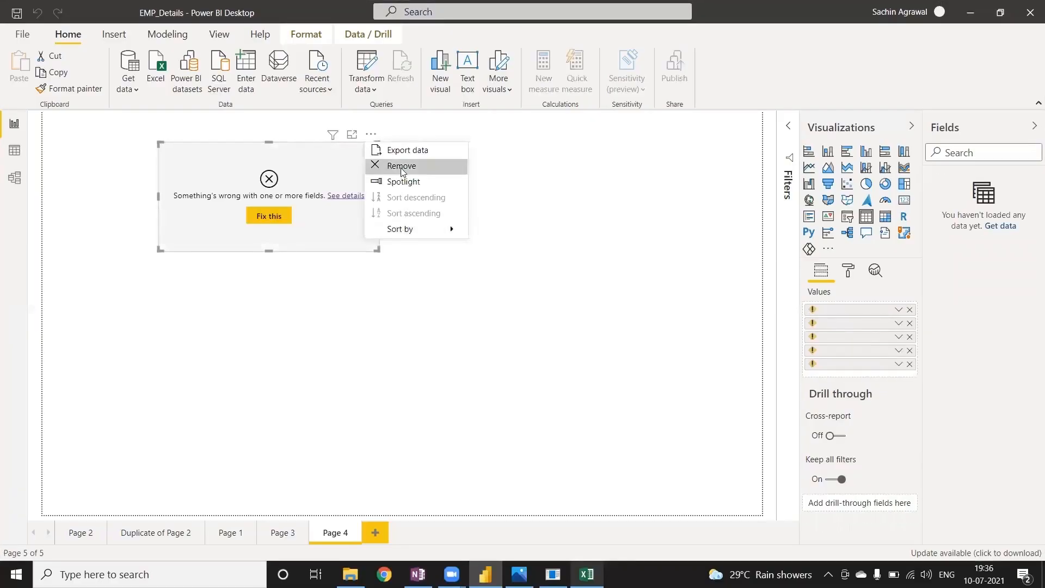
key(Escape)
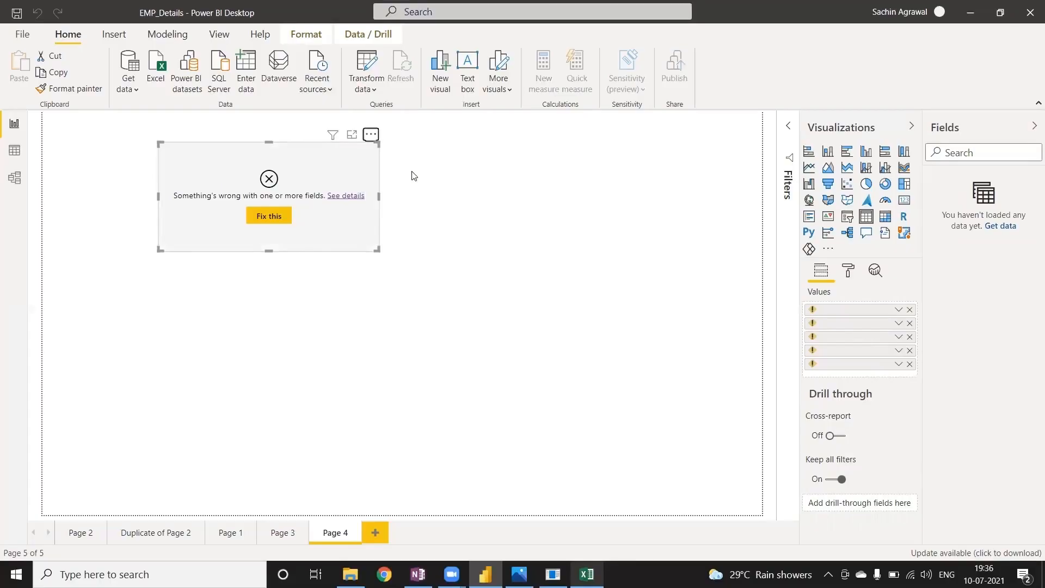
key(Delete)
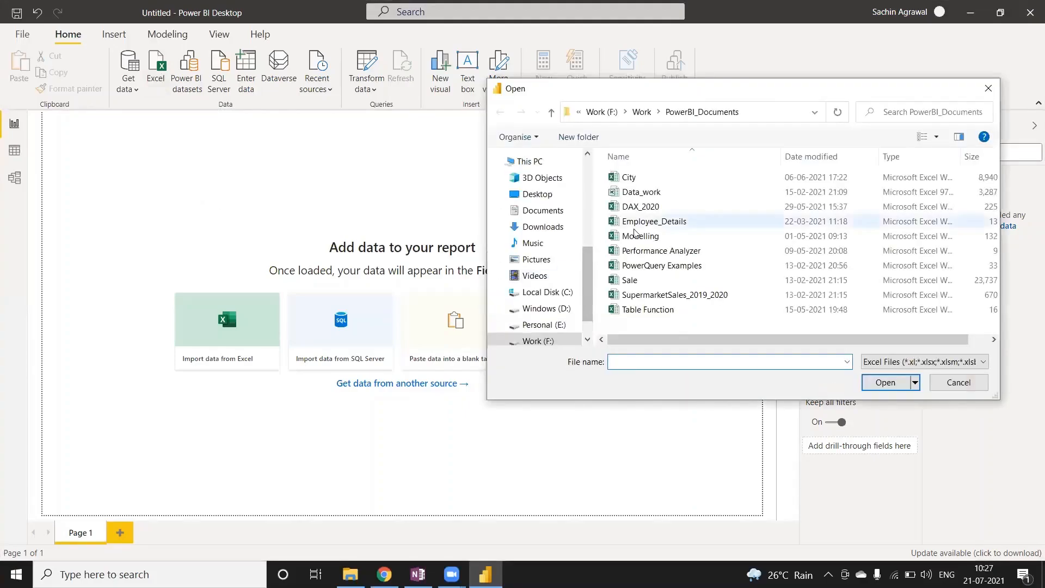
Load the Sale-ManytoMany and Budget-ManytoMany sheets from the Modelling workbook into the new report.
click(653, 238)
click(893, 384)
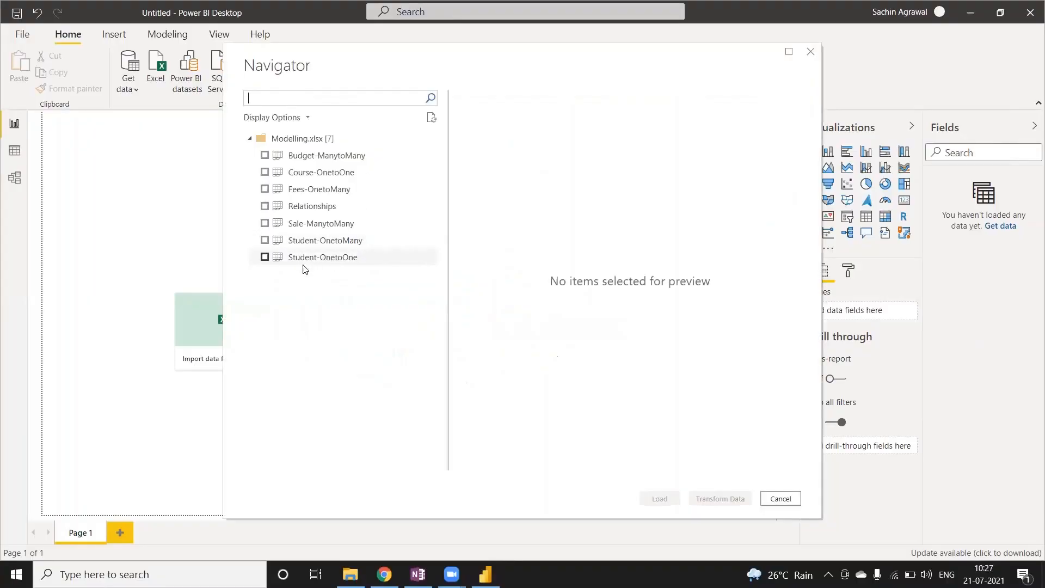
click(263, 224)
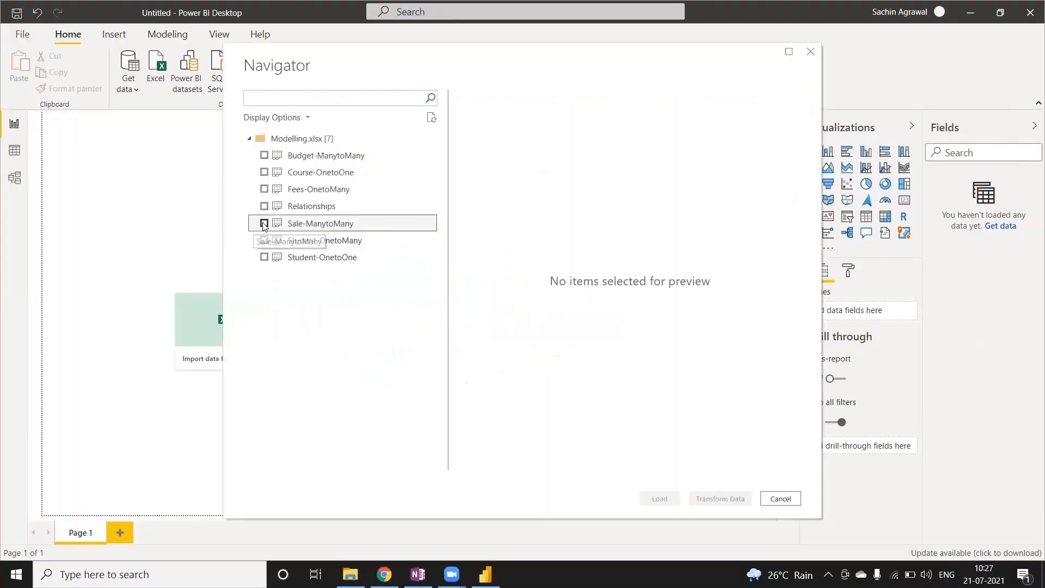
click(263, 155)
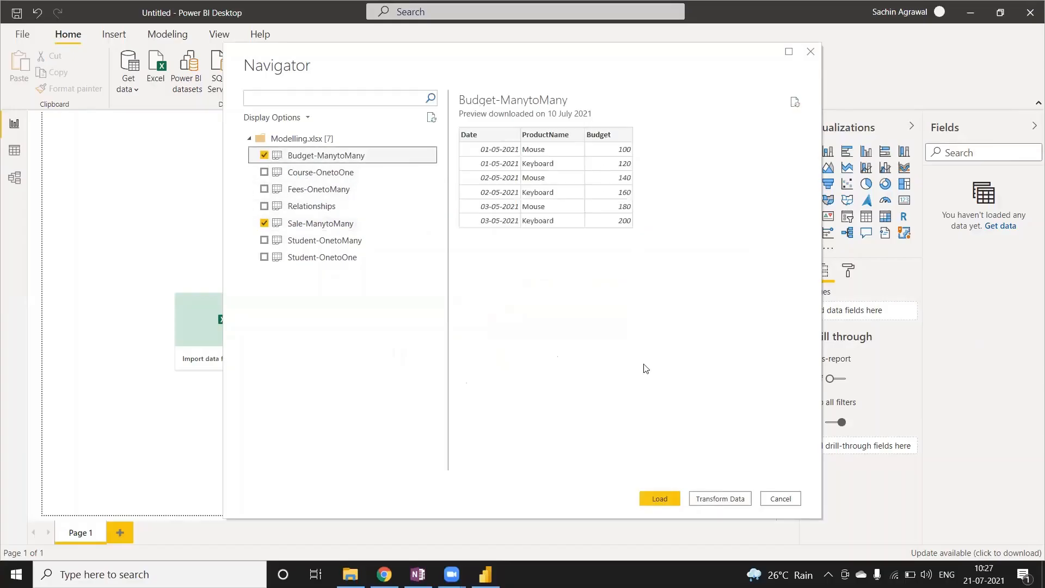
click(657, 494)
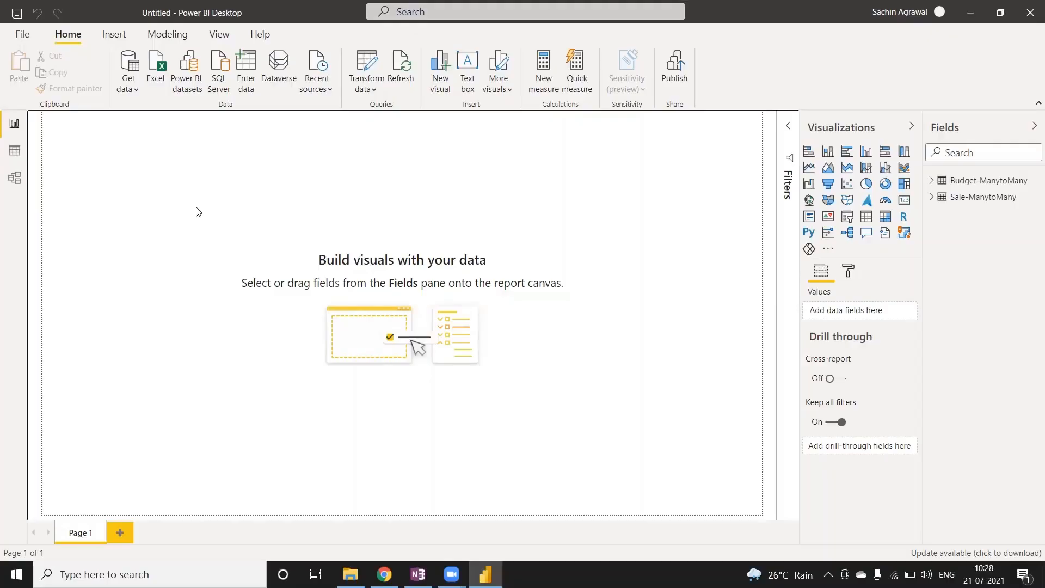
Review the rows of Budget-ManytoMany and Sale-ManytoMany, and create an active many-to-many relationship between their Date columns with cross filtering in both directions.
click(15, 150)
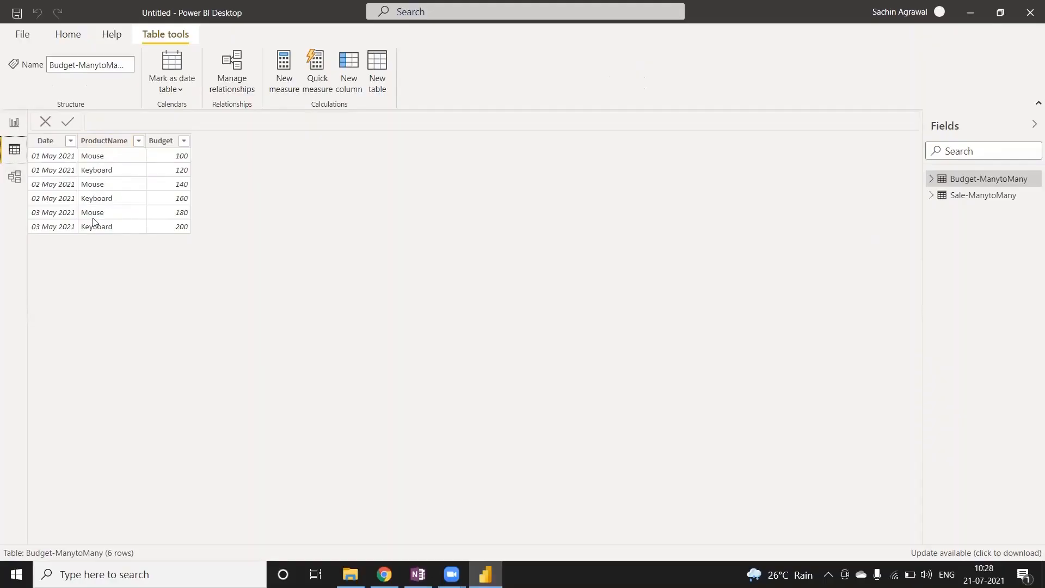
click(957, 197)
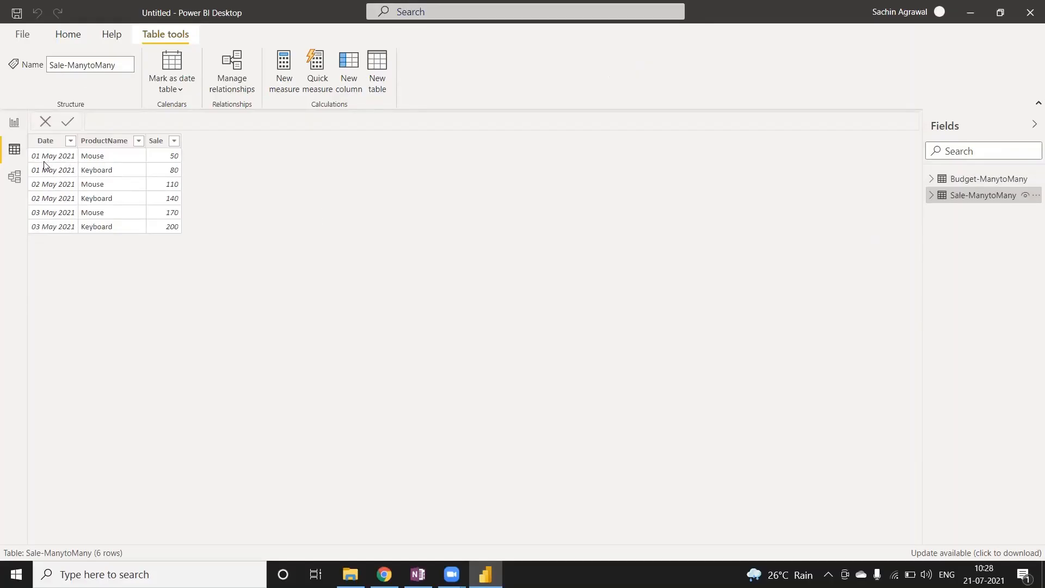
click(15, 123)
click(15, 176)
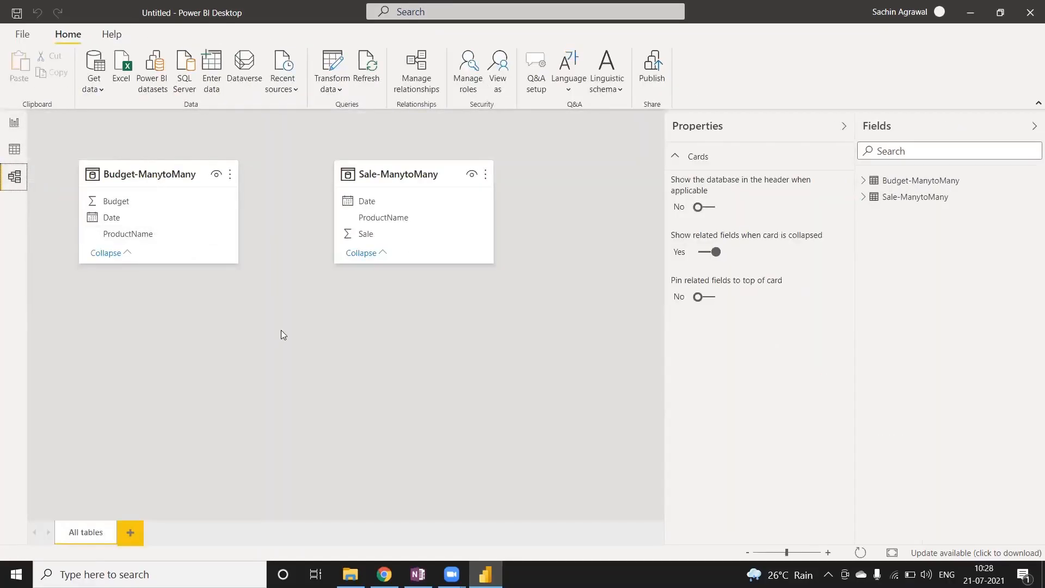
drag(175, 175, 160, 155)
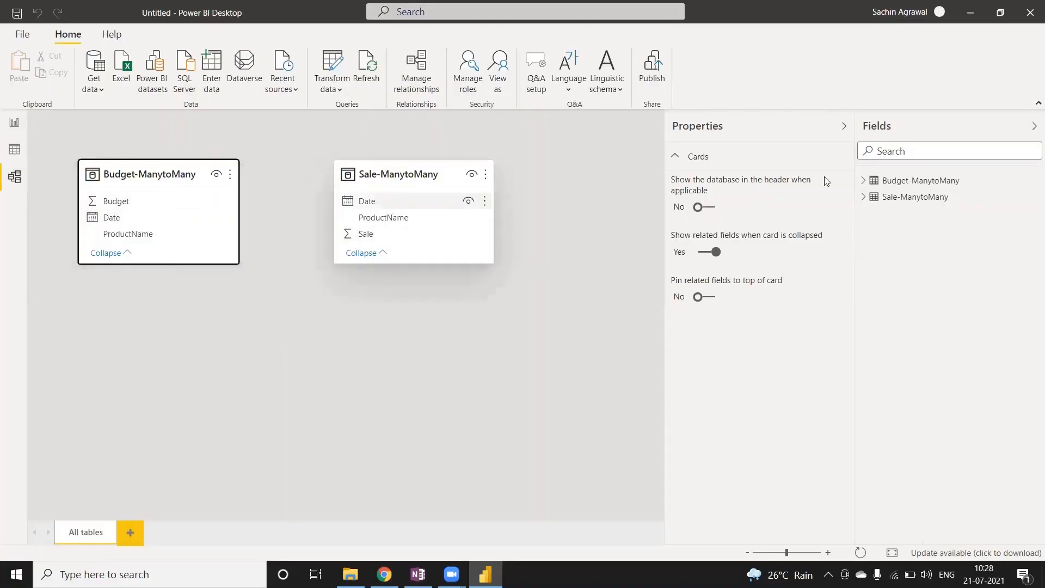
drag(130, 219, 373, 211)
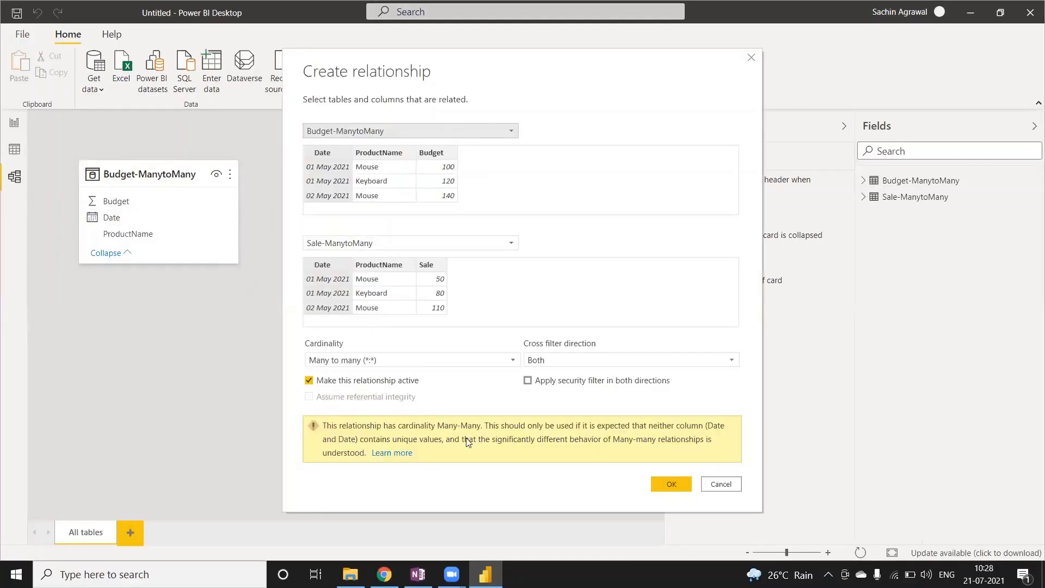
click(668, 480)
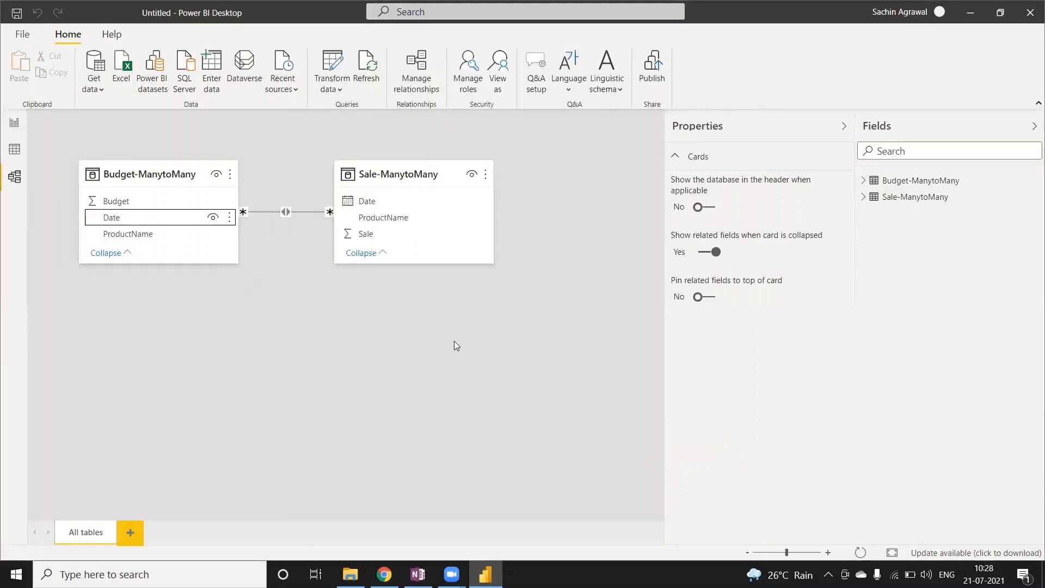
drag(407, 167, 465, 166)
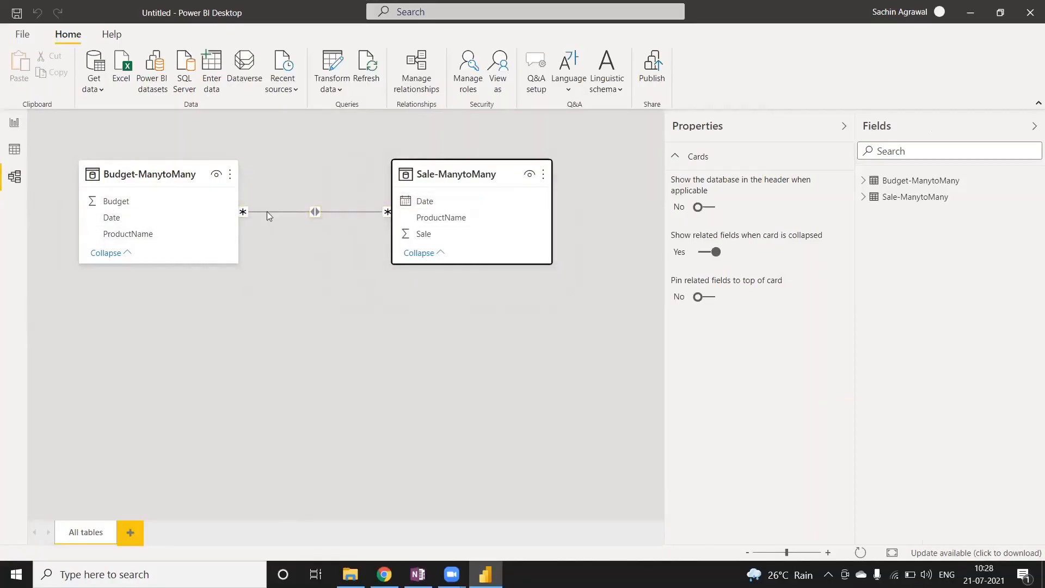
Add a table visual to Page 1 showing Date, ProductName and Budget from Budget-ManytoMany.
click(10, 126)
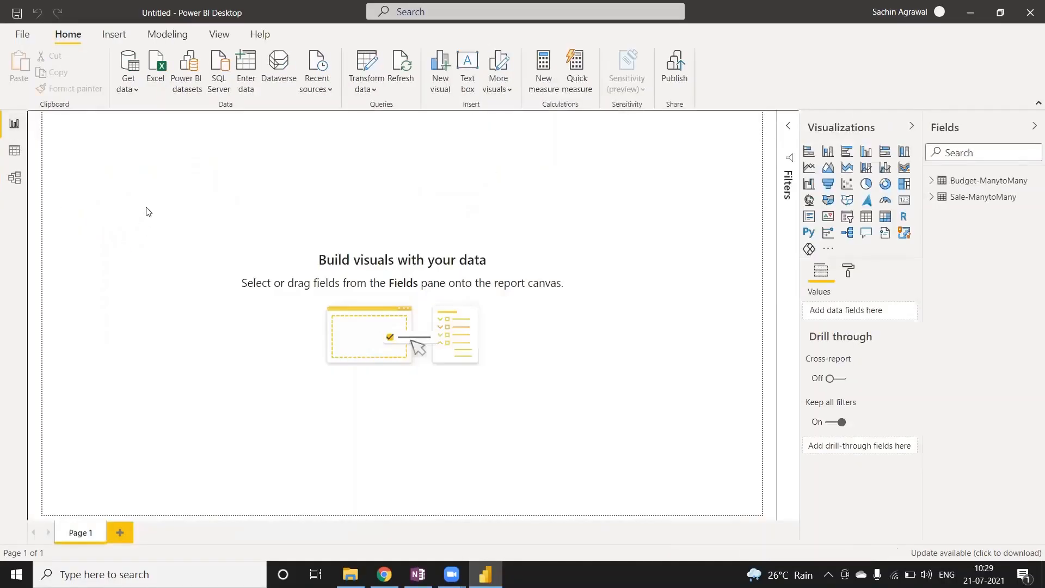
click(865, 216)
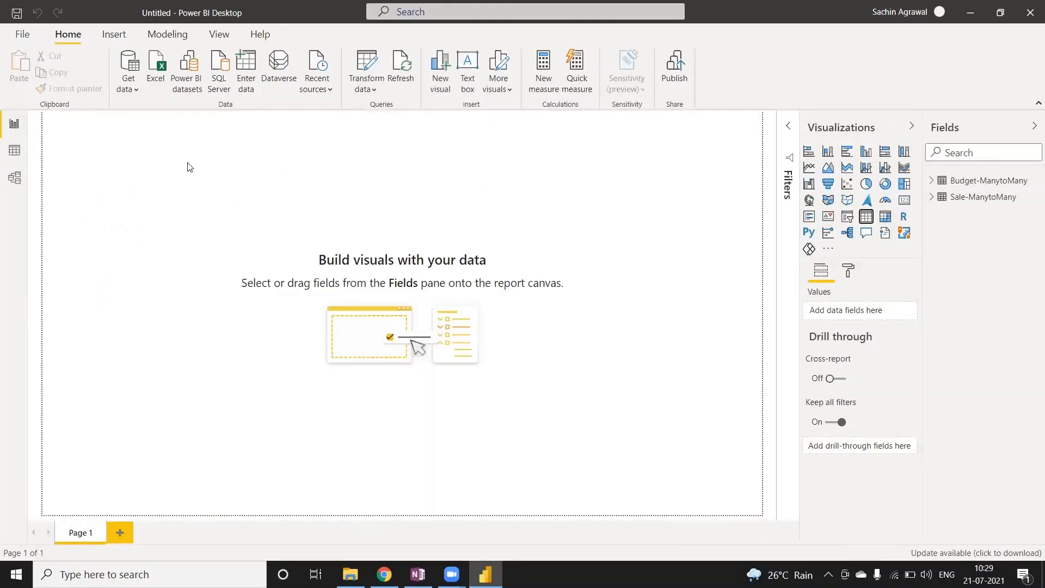
drag(174, 174, 199, 202)
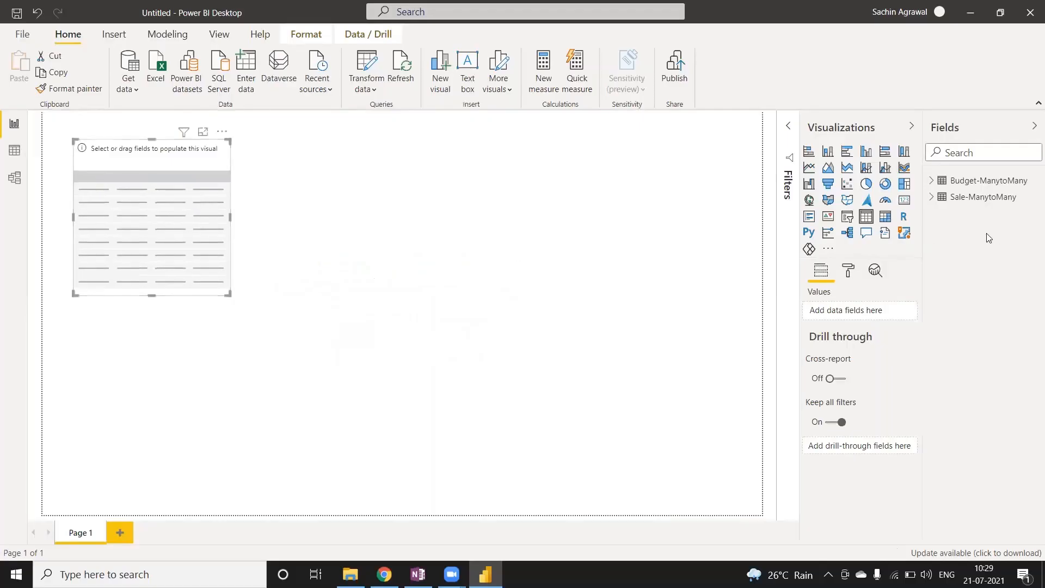
click(931, 180)
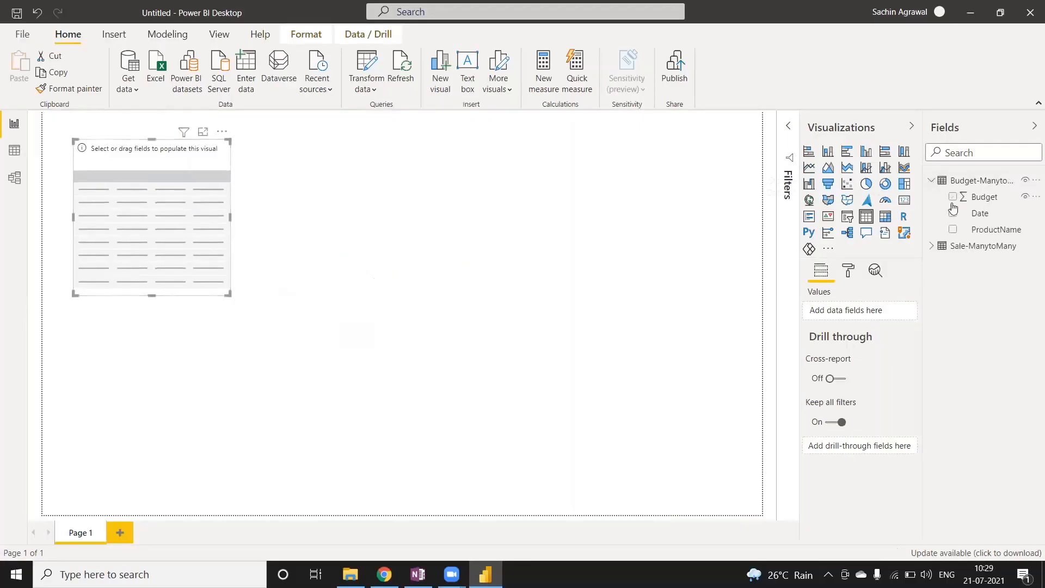
drag(991, 234, 117, 212)
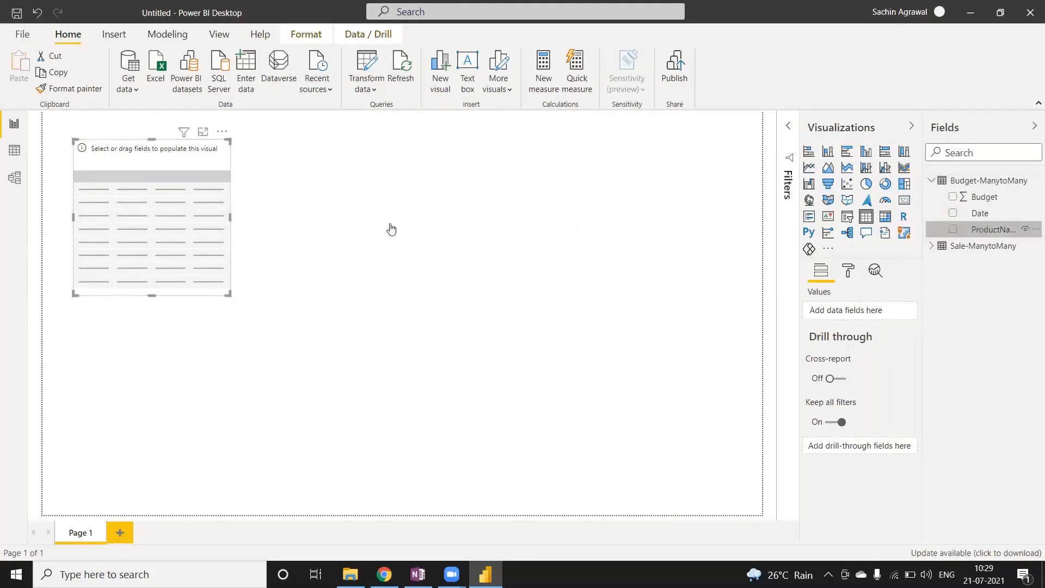
drag(949, 215, 848, 311)
drag(966, 196, 179, 285)
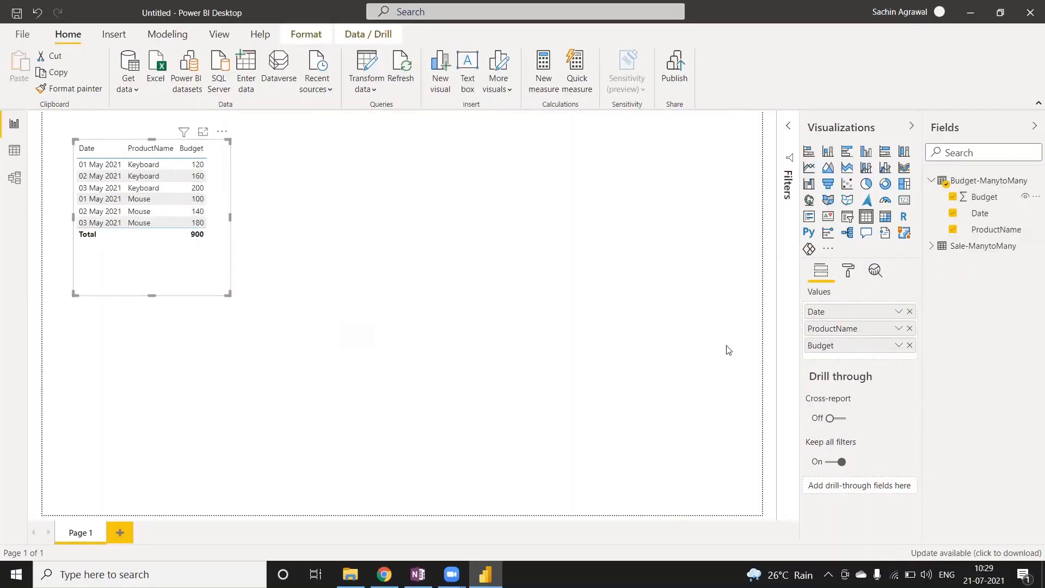
Add a second table visual with Date, ProductName and Sale from Sale-ManytoMany, showing Date as plain dates instead of the date hierarchy.
click(865, 216)
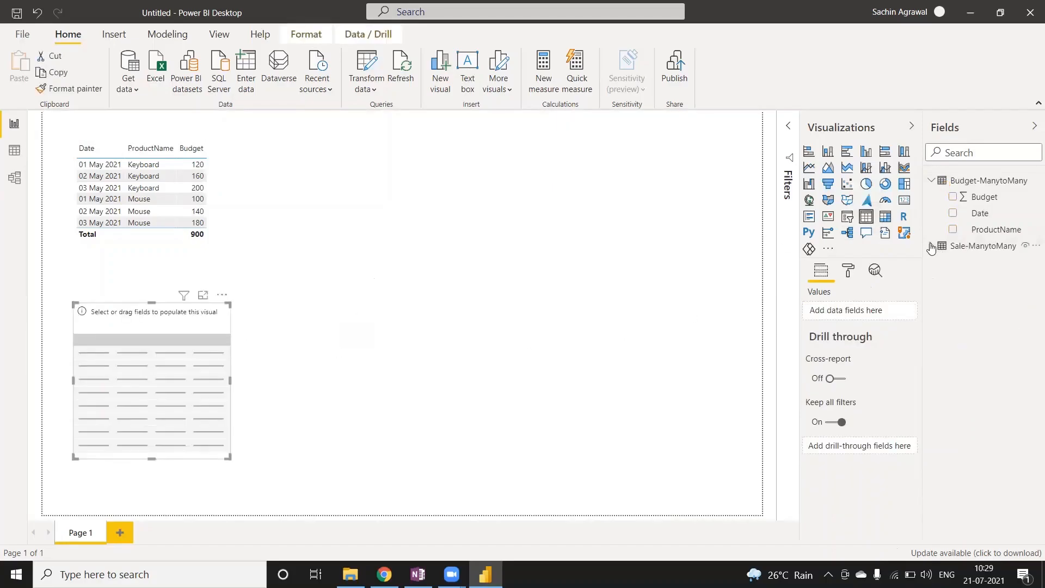
click(931, 180)
click(932, 198)
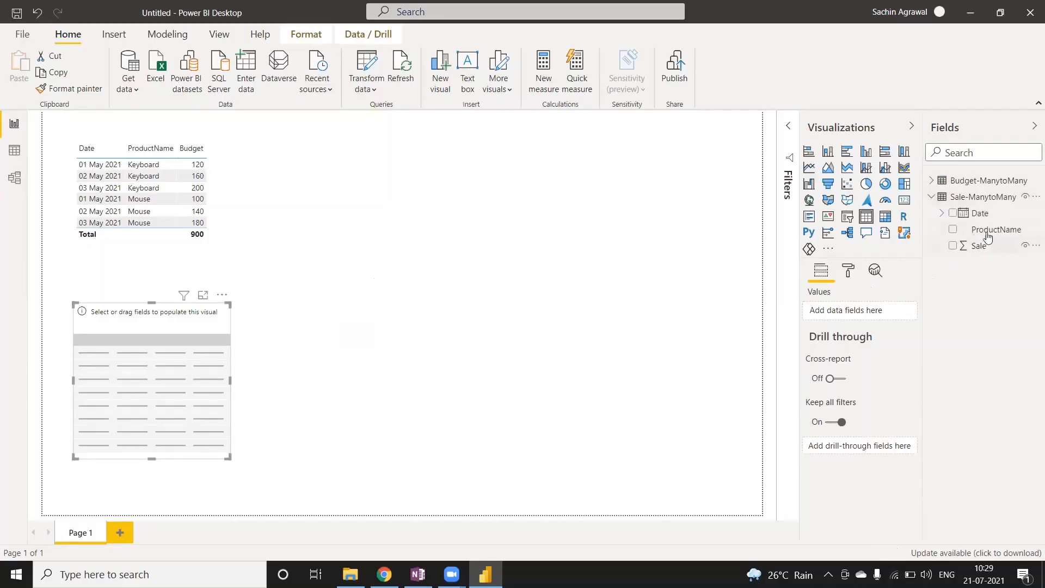
drag(980, 229, 148, 375)
drag(987, 217, 860, 313)
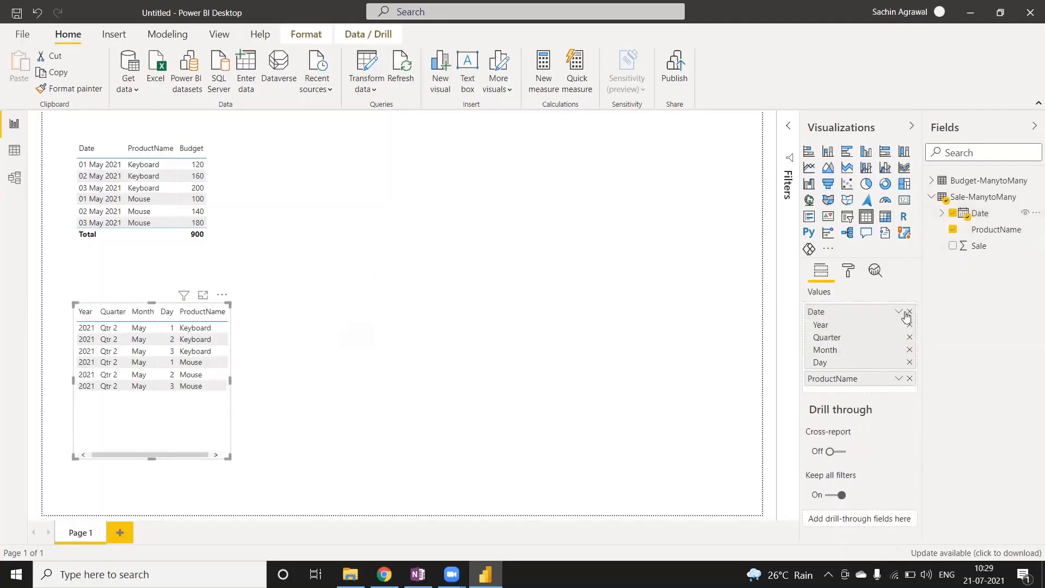
click(899, 311)
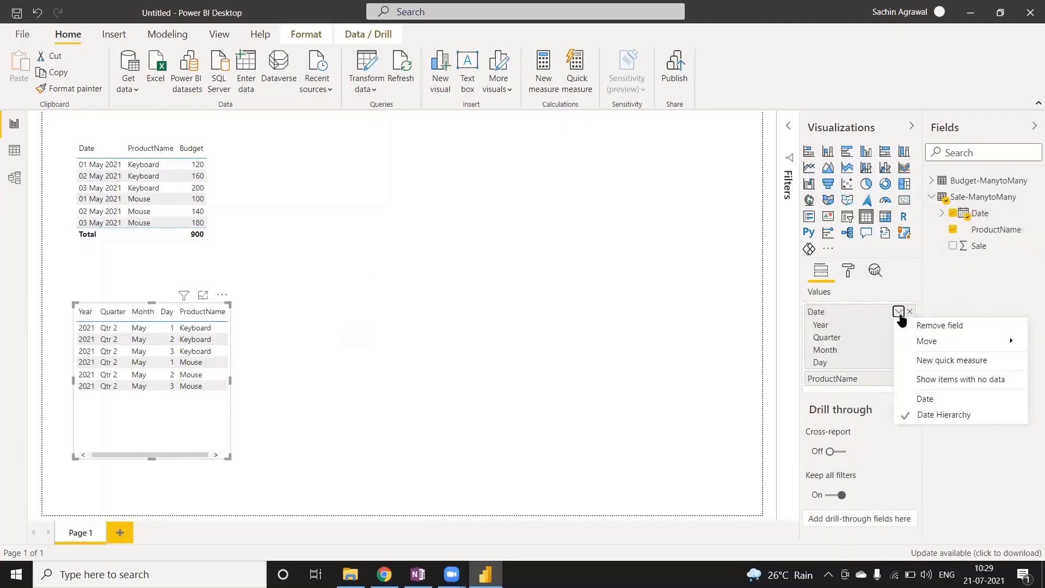
click(926, 400)
drag(964, 246, 843, 341)
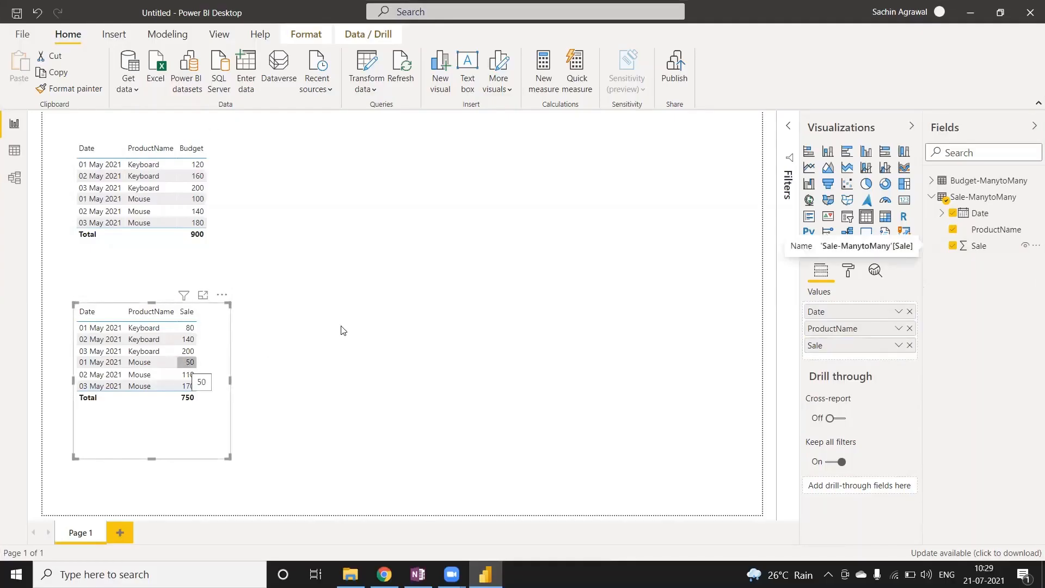
Add a third table visual beside the other two with the Sale-ManytoMany Date column shown as plain dates.
click(378, 236)
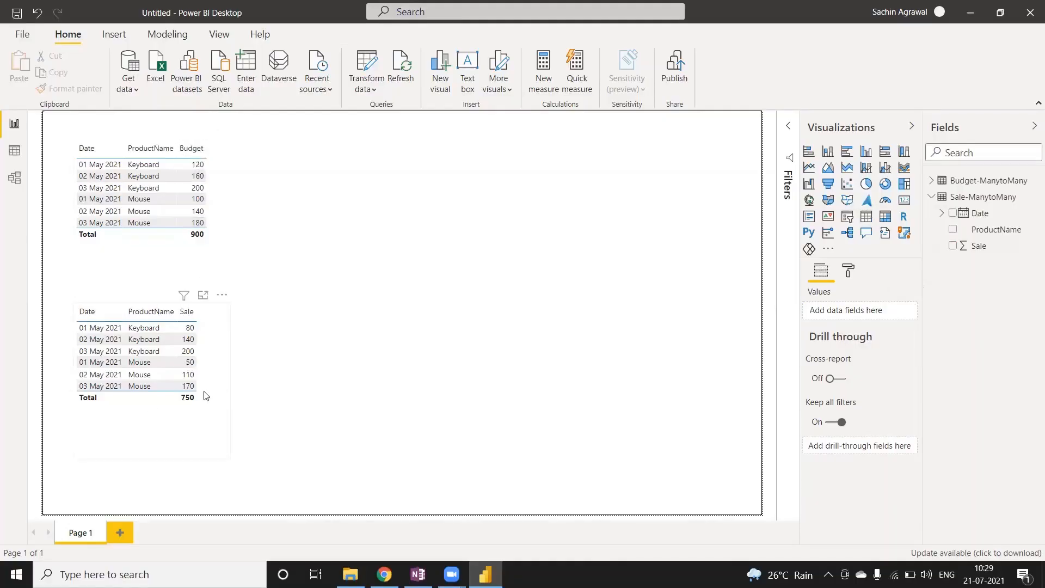
click(866, 216)
drag(359, 199, 433, 247)
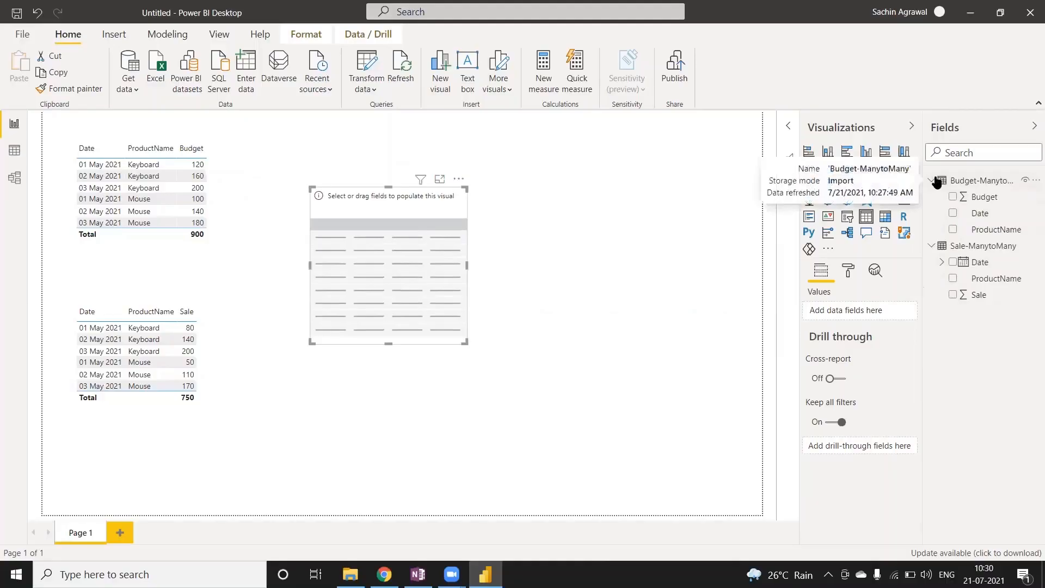
drag(976, 213, 430, 289)
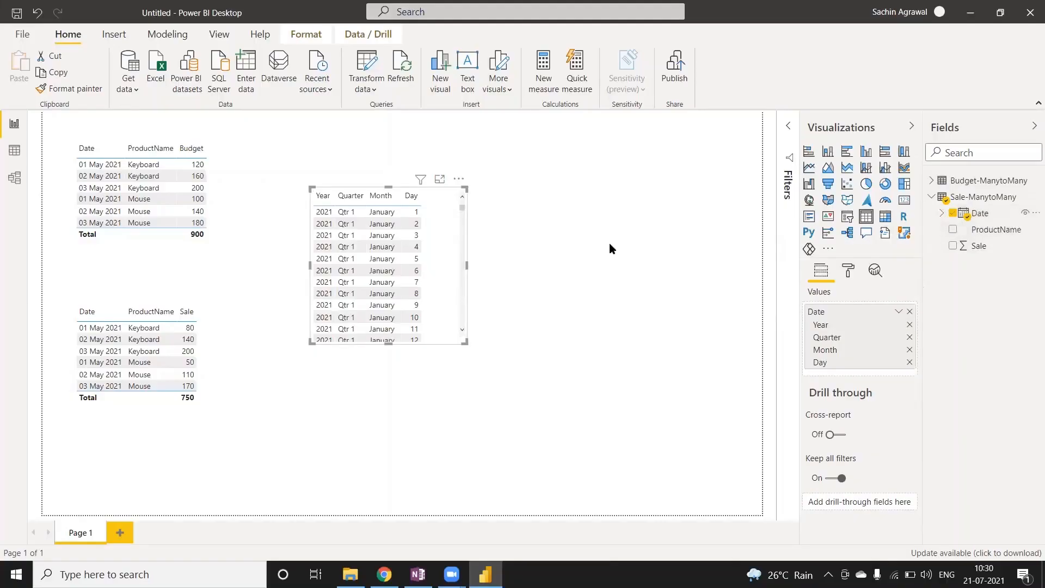
click(897, 312)
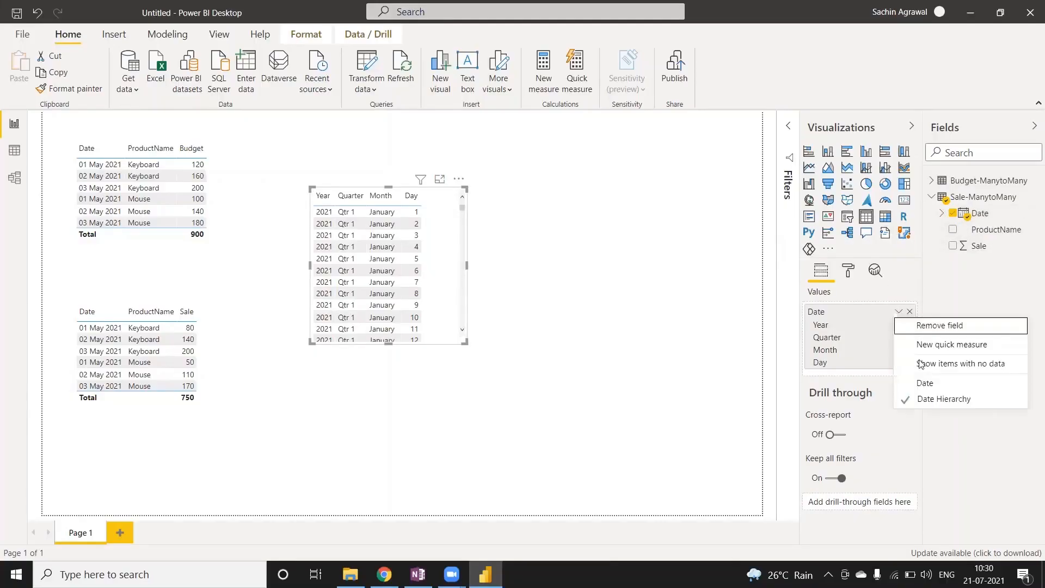
click(929, 387)
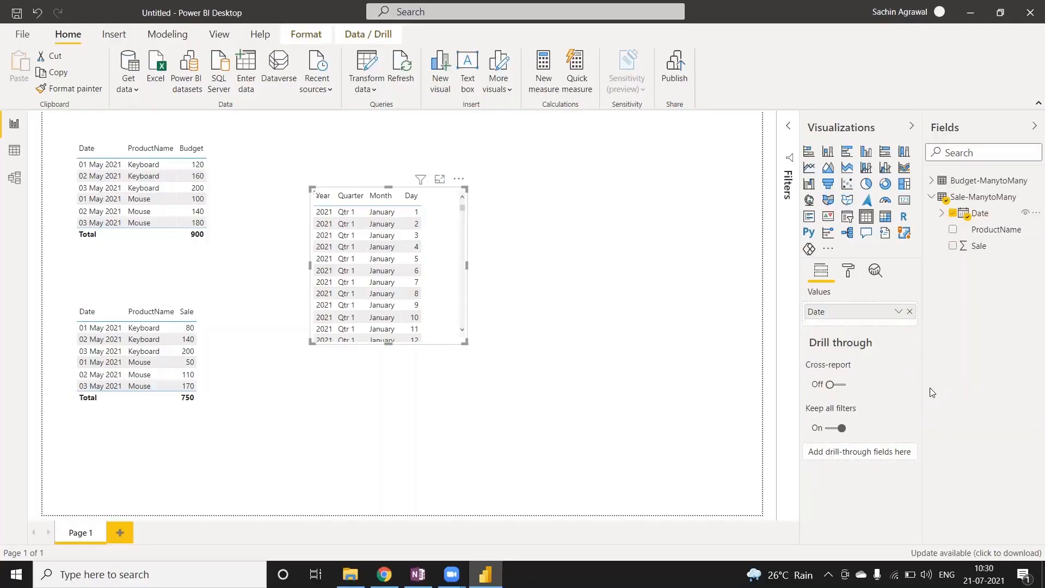
Add Sale and ProductName from Sale-ManytoMany and Budget from Budget-ManytoMany to the third table, ordered Date, ProductName, Sale, Budget.
drag(970, 251, 368, 294)
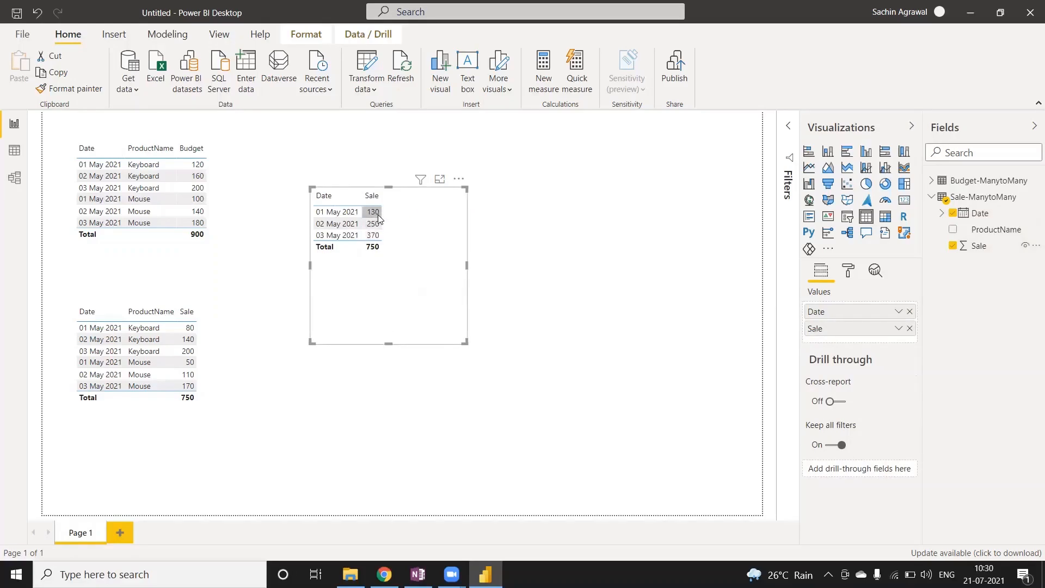
drag(989, 230, 424, 310)
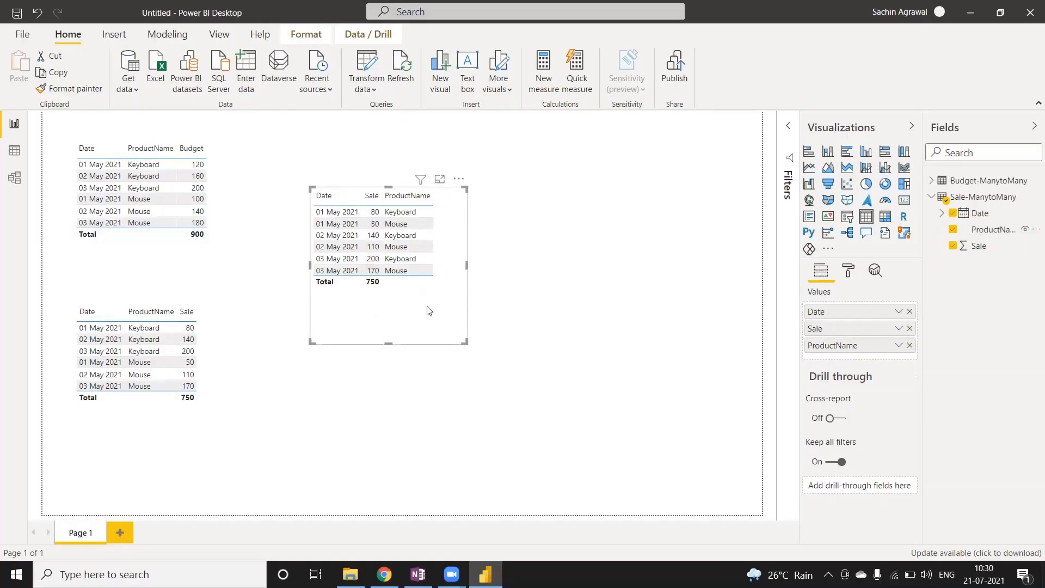
drag(816, 346, 821, 324)
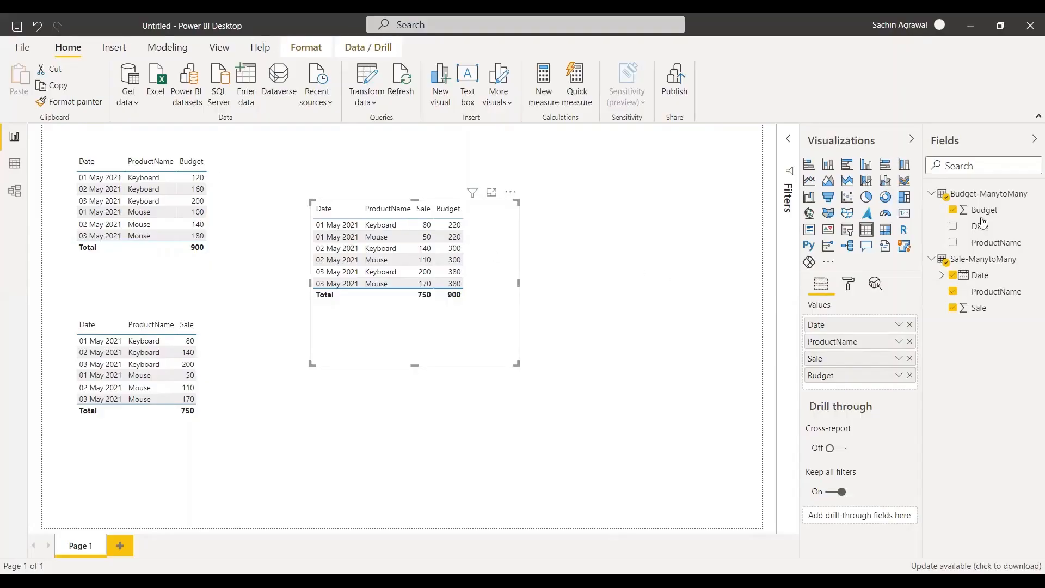
Check the relationship in the model diagram, and create the calculated table DimDate = DISTINCT('Budget-ManytoMany'[Date]).
click(12, 194)
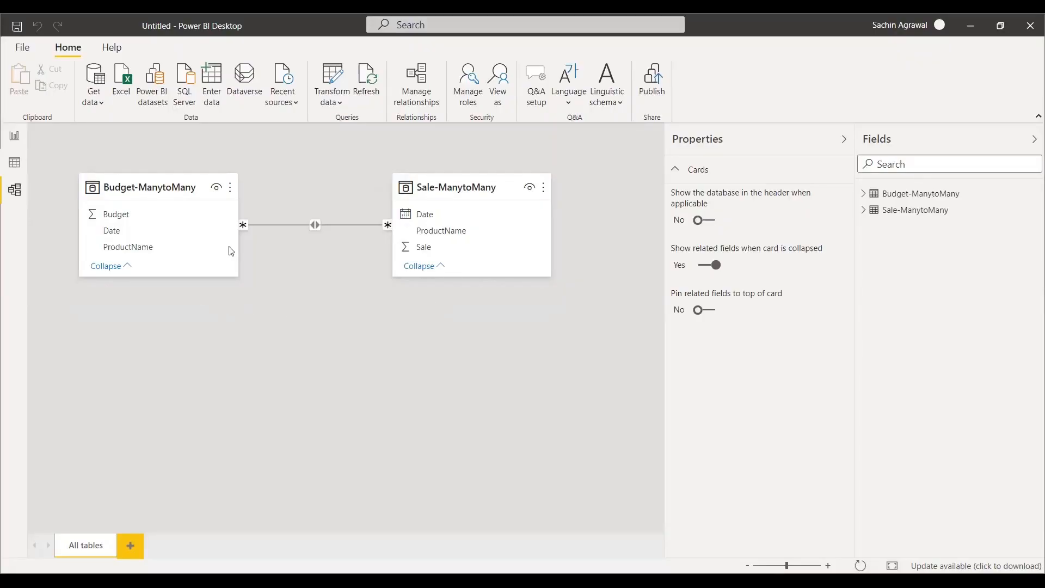
click(17, 137)
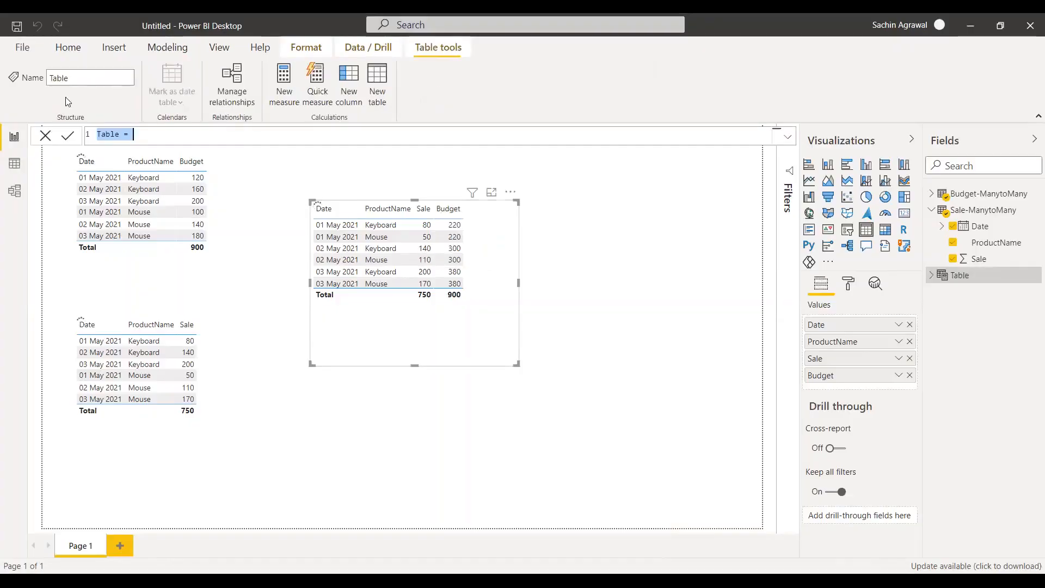
text(D)
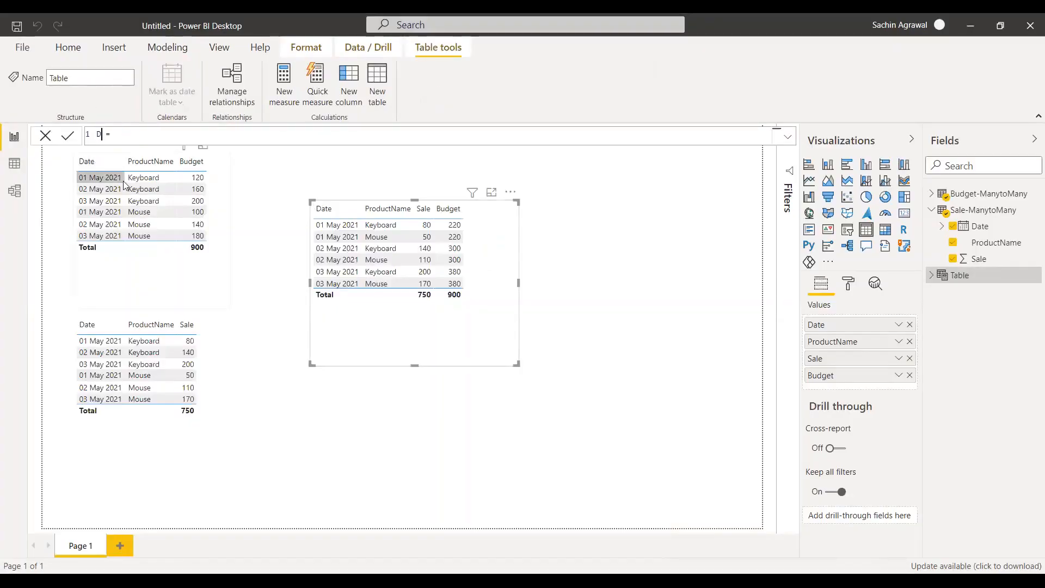
text(imDate =)
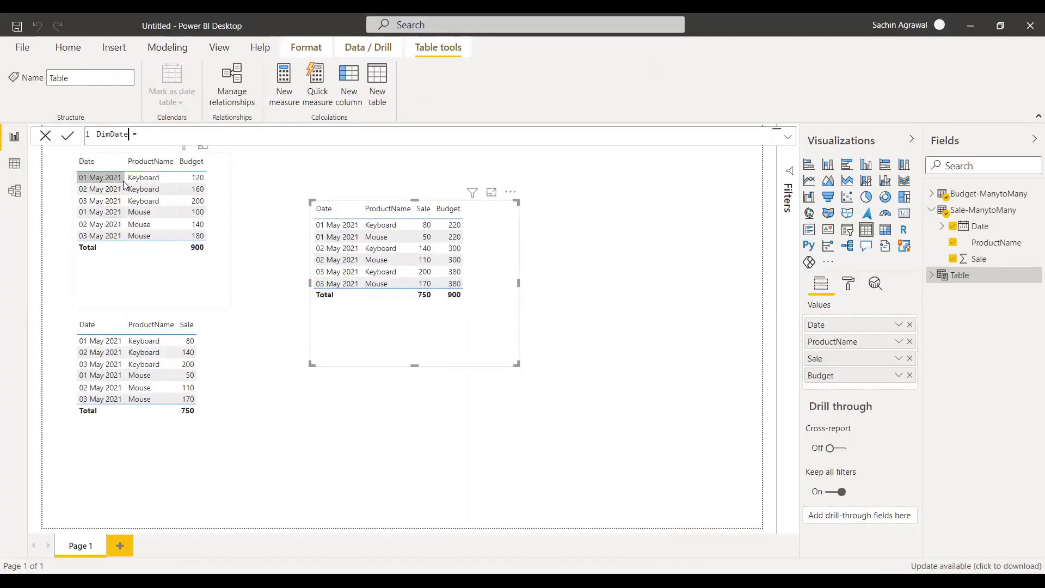
text(DISTINCT()
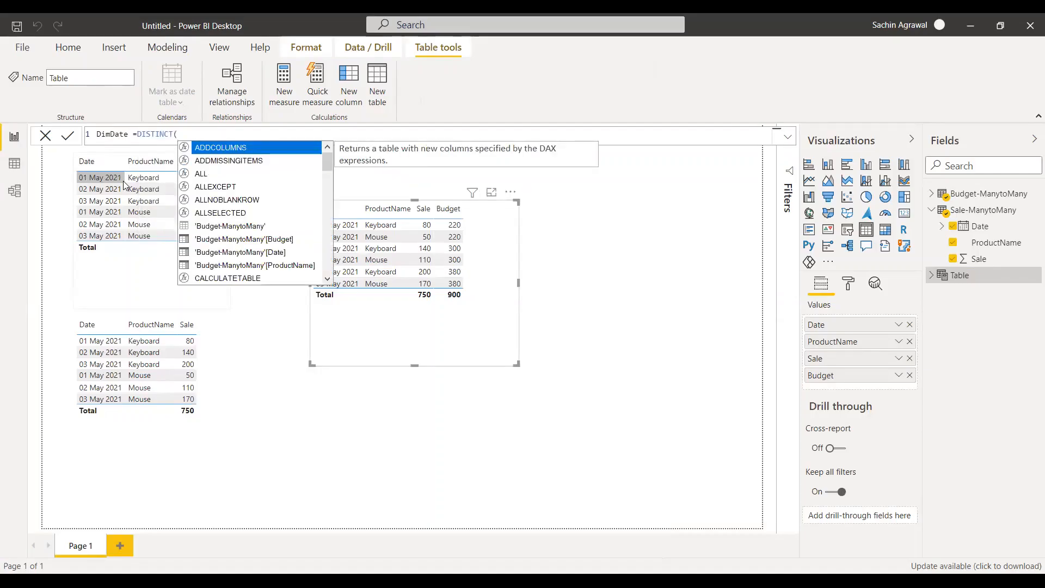
click(233, 252)
text())
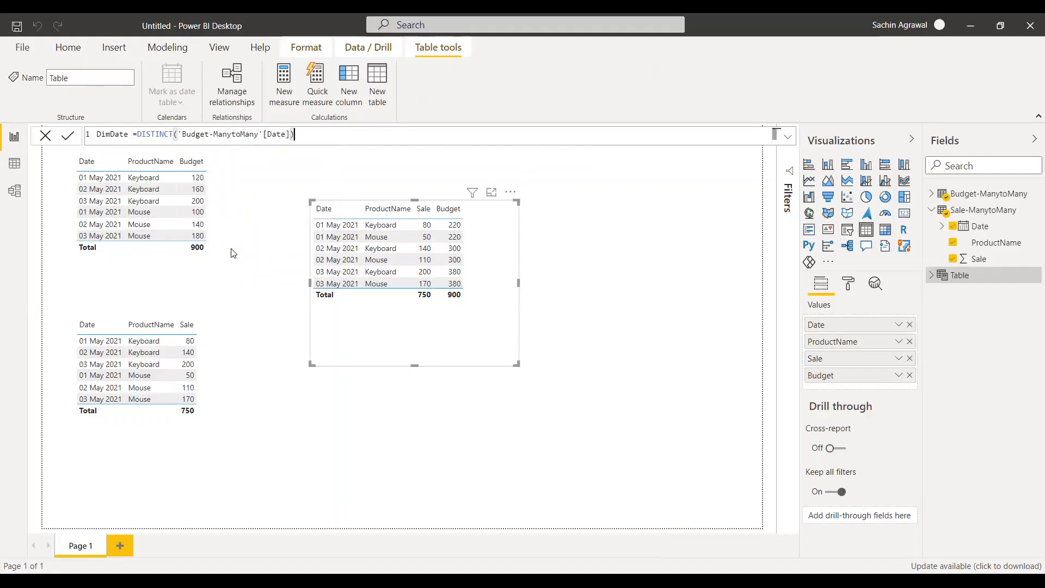
key(Return)
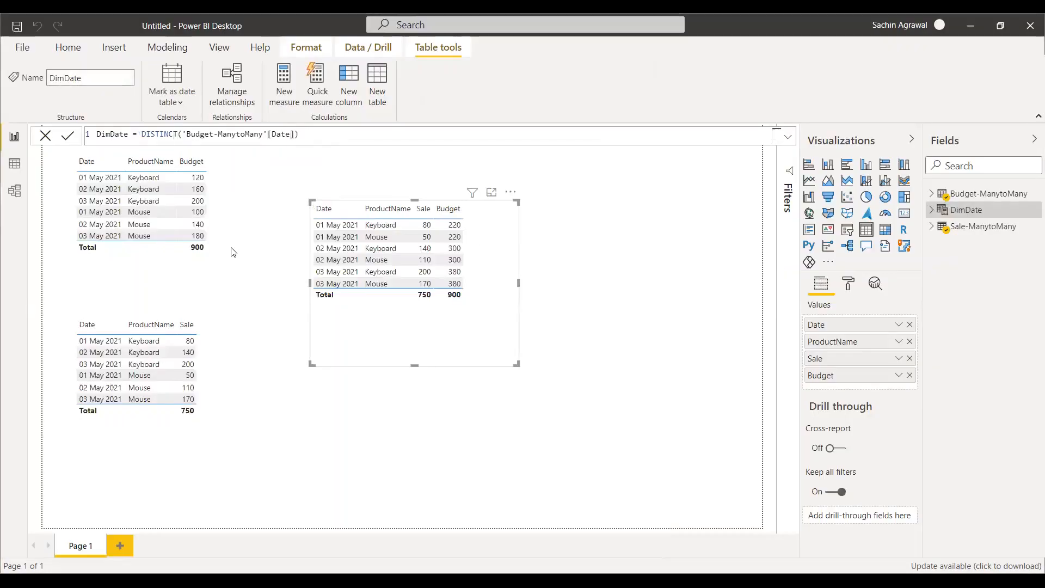
Place DimDate below the other two tables in the model diagram and relate its Date column to Budget-ManytoMany's Date column.
click(22, 167)
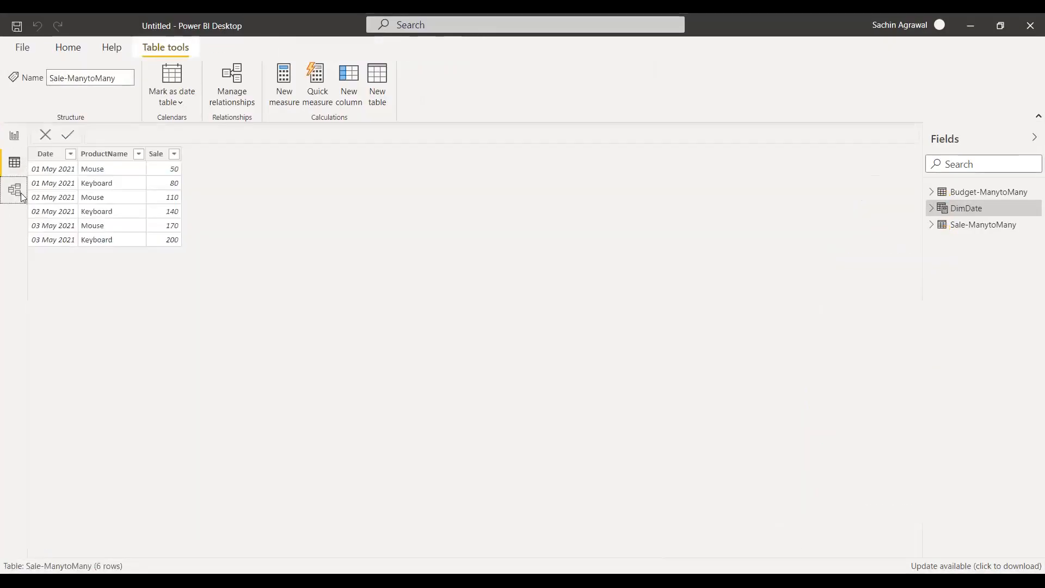
click(21, 197)
drag(530, 177, 254, 338)
drag(127, 231, 194, 380)
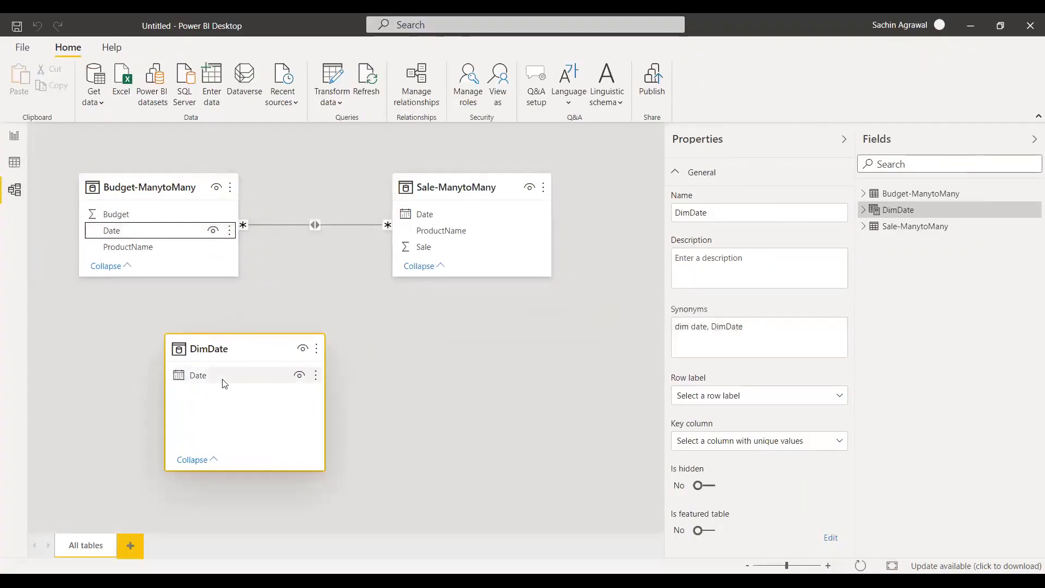
Try to relate DimDate's Date column to Sale-ManytoMany's Date column, and delete that new relationship.
drag(206, 385, 428, 219)
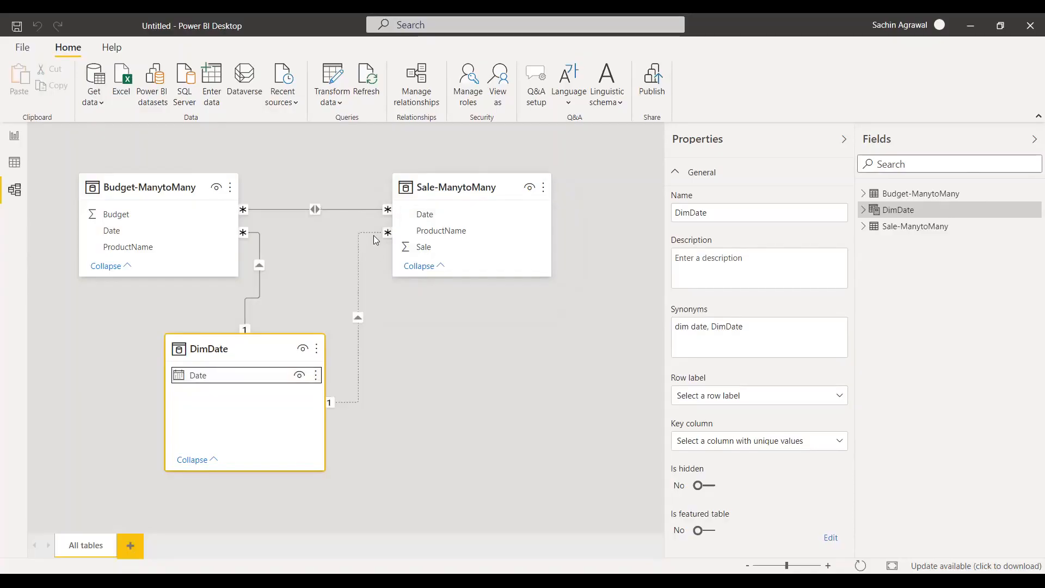
click(358, 270)
right_click(359, 272)
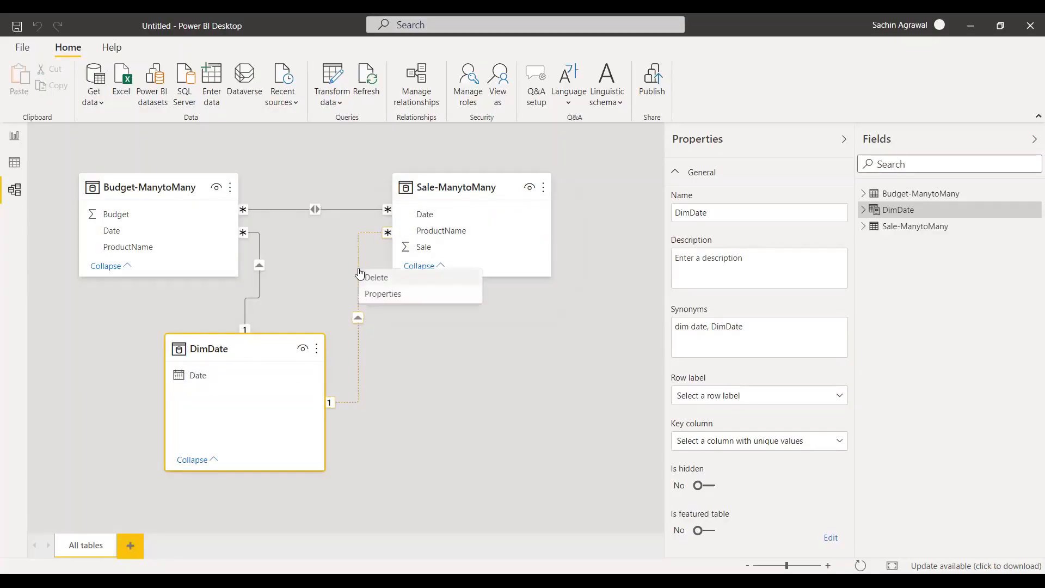
click(426, 280)
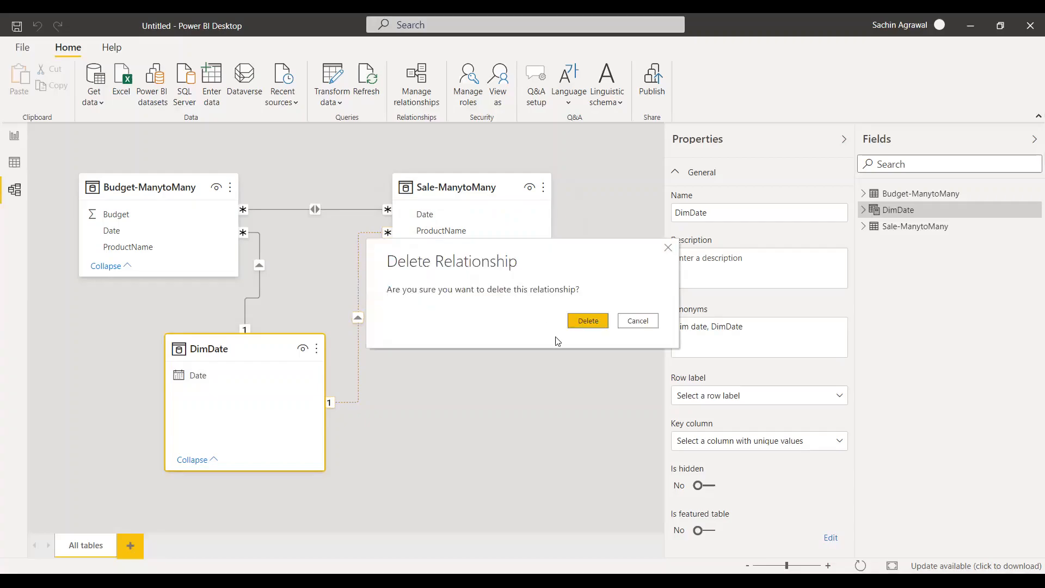
click(584, 320)
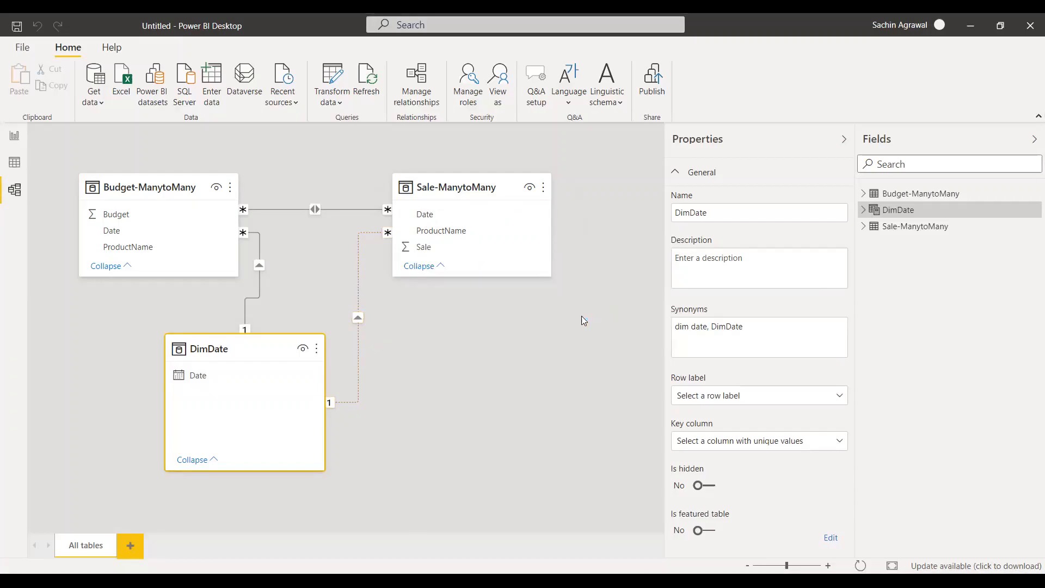
Delete the many-to-many relationship between Budget-ManytoMany and Sale-ManytoMany.
right_click(301, 213)
click(352, 227)
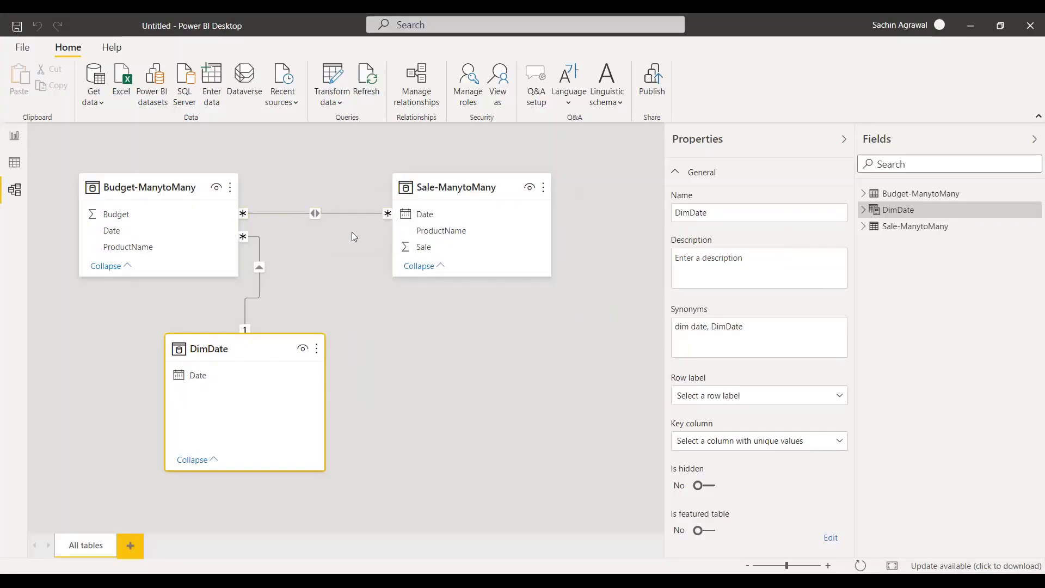
click(581, 322)
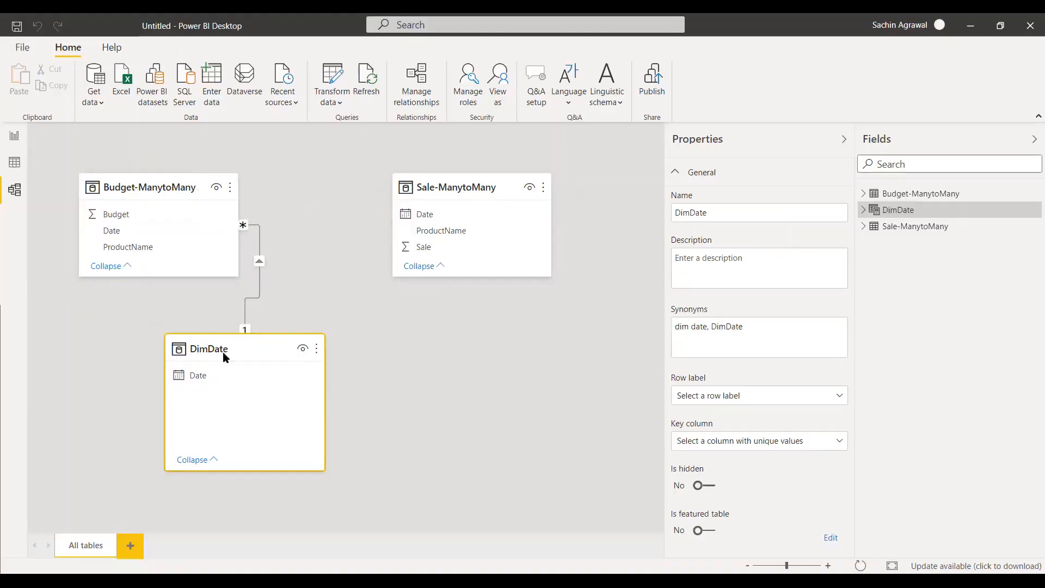
Relate DimDate's Date column to Sale-ManytoMany's Date column, and space the Sale-ManytoMany and DimDate tables apart in the model diagram.
drag(195, 382, 198, 384)
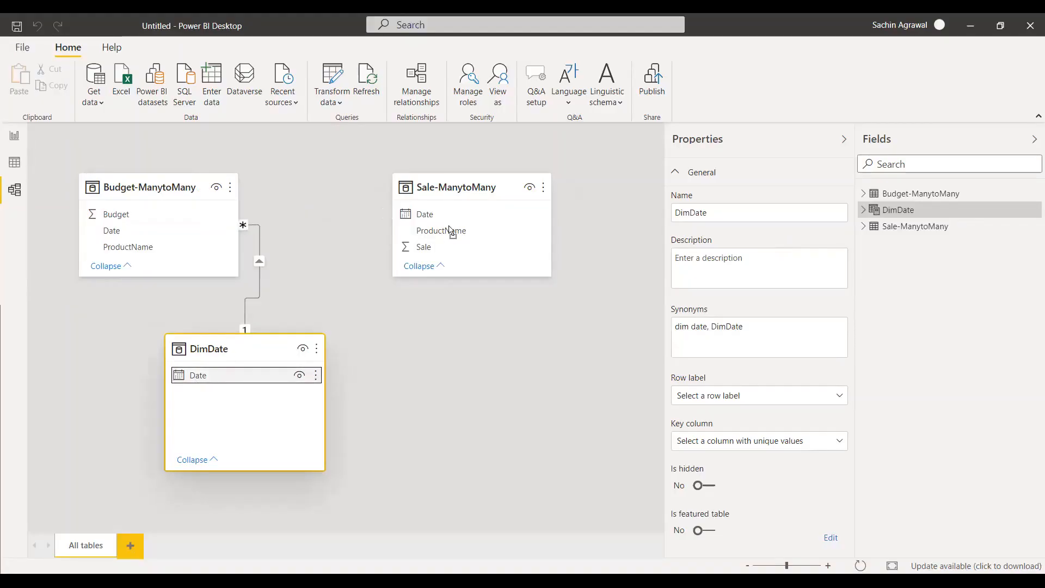
drag(450, 231, 452, 215)
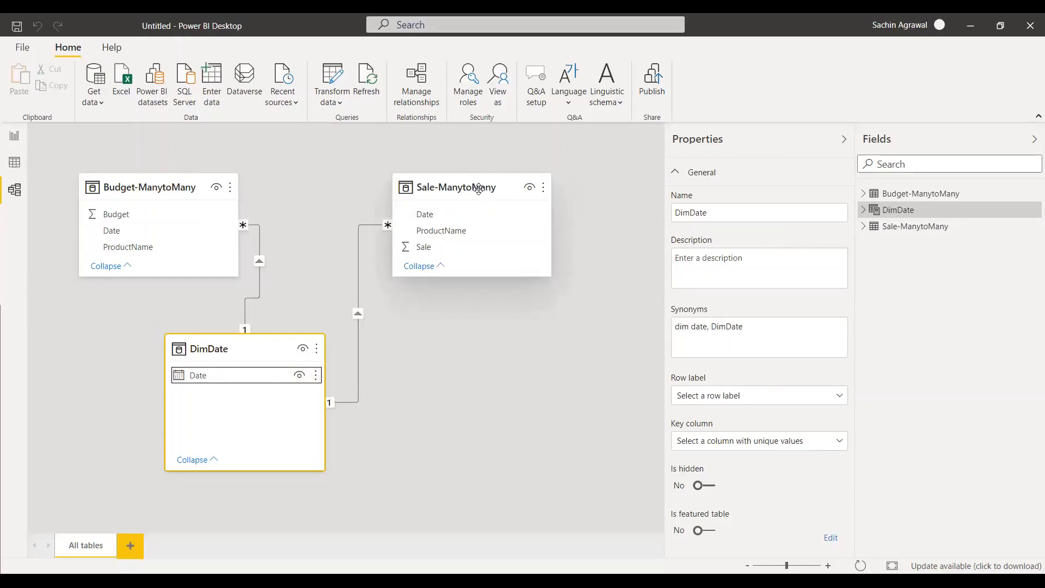
drag(481, 188, 522, 203)
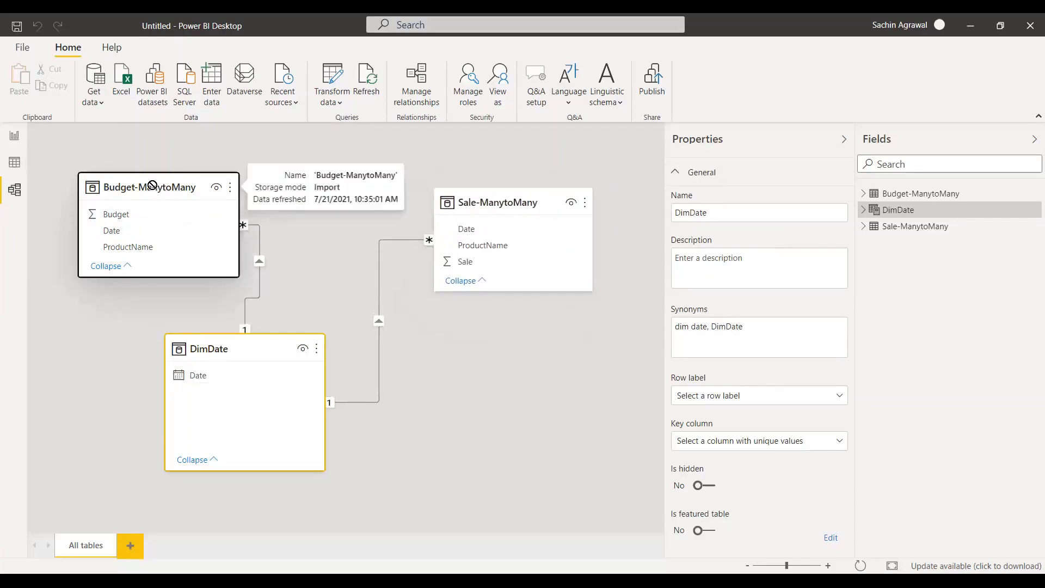
drag(247, 340, 260, 334)
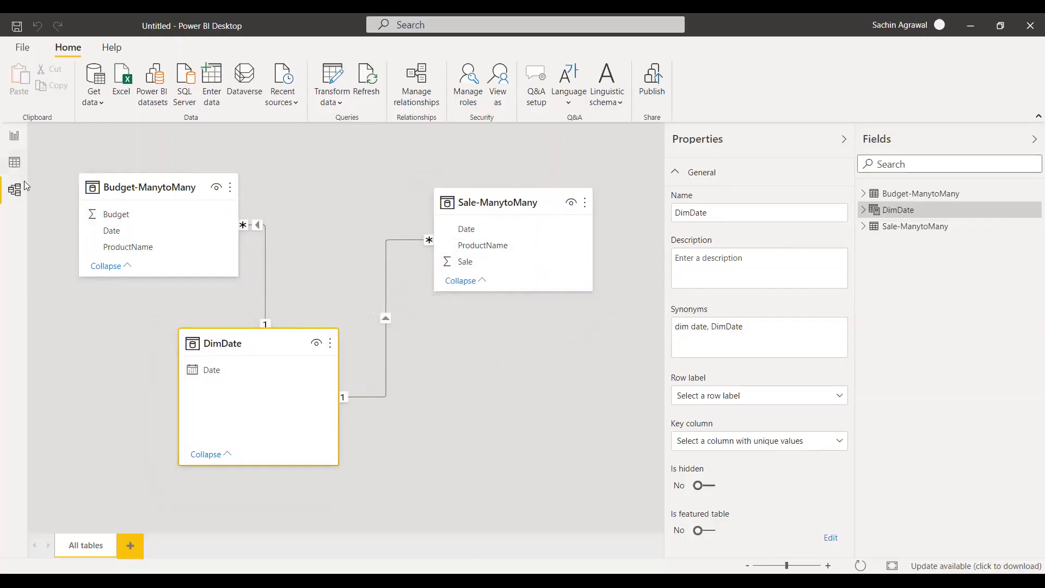
Replace the Date field in the combined Sale and Budget report table with DimDate's Date, shown as plain Date instead of Date Hierarchy.
click(15, 135)
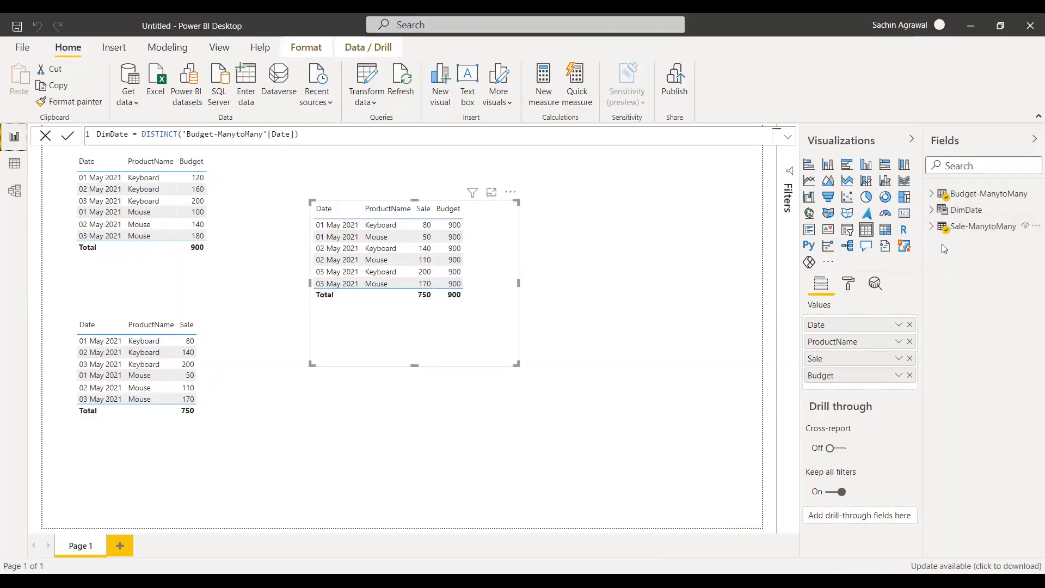
click(932, 210)
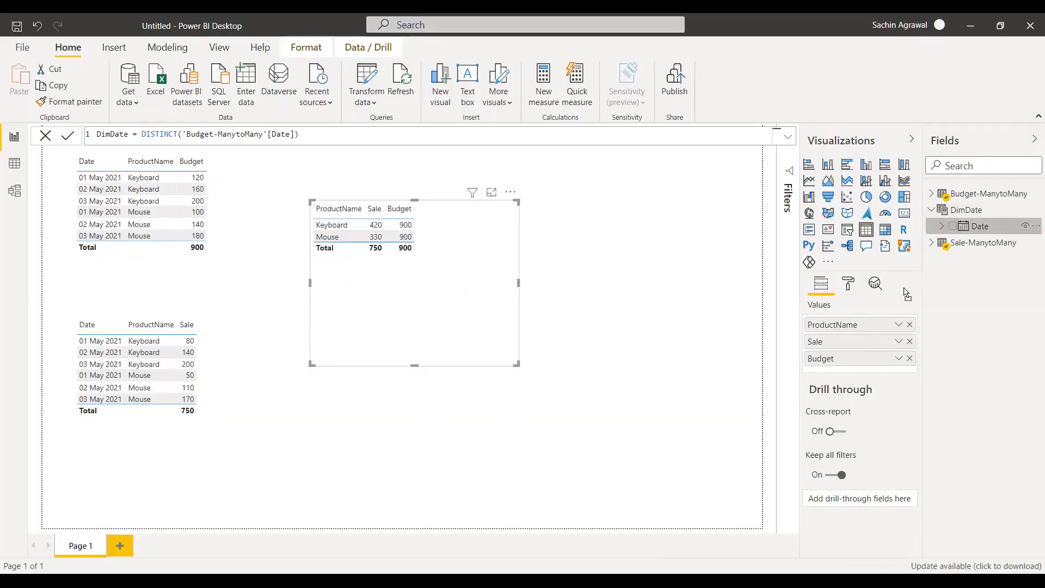
key(ctrl+z)
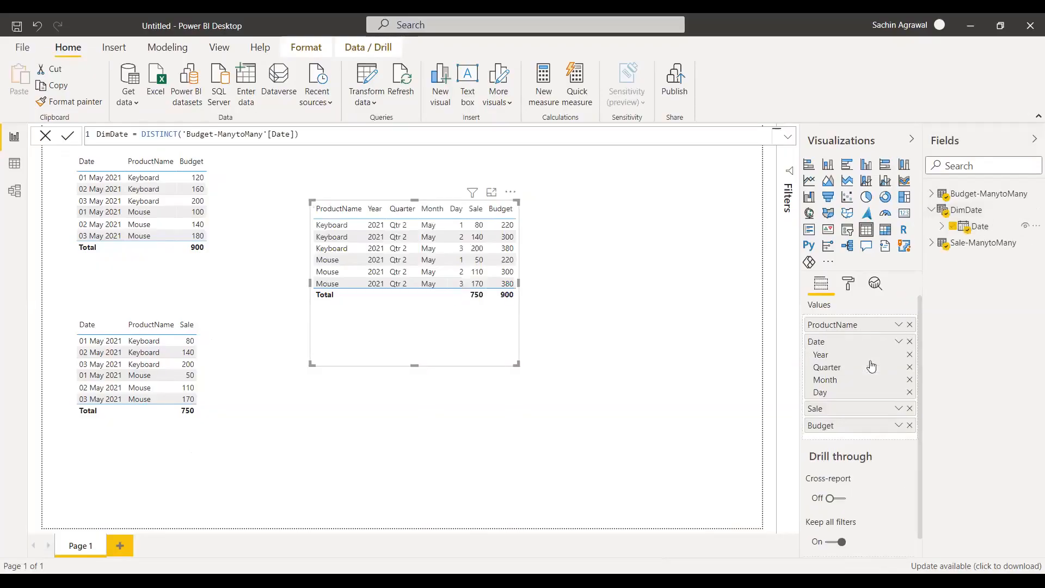
click(898, 341)
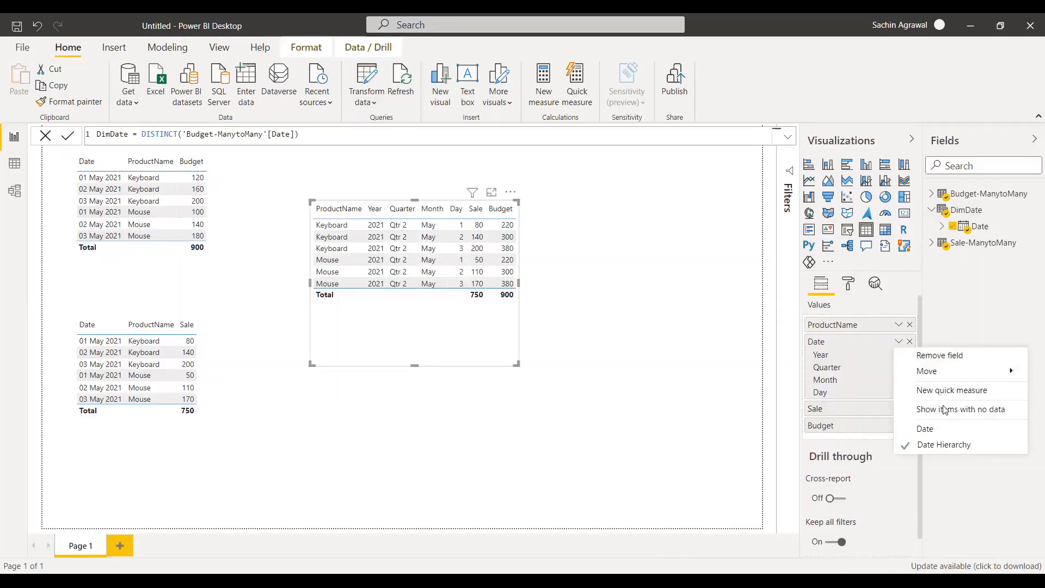
click(925, 428)
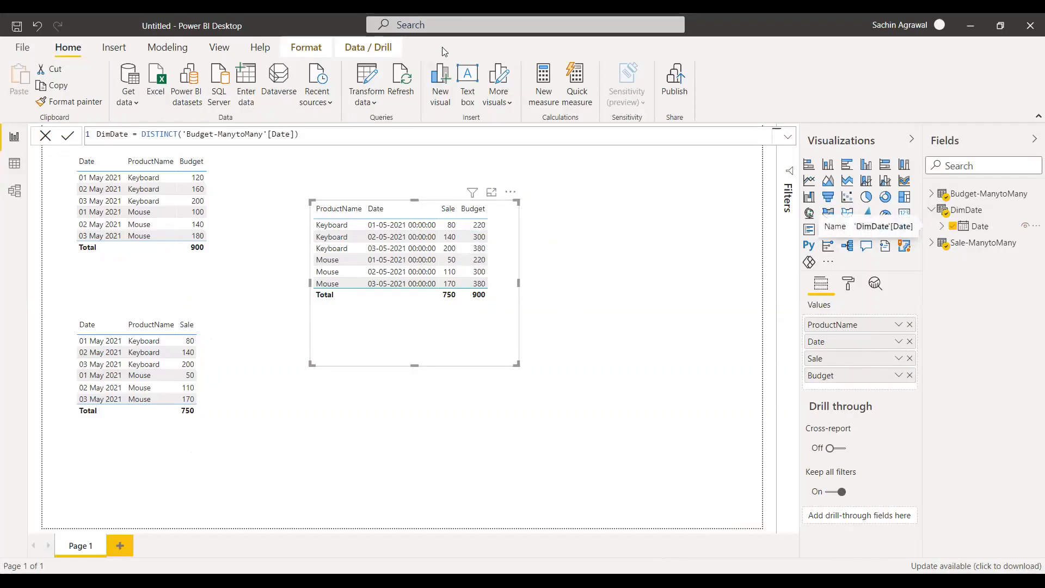
Check the relationships in the model diagram, and create the calculated table DimProduct = DISTINCT('Budget-ManytoMany'[ProductName]).
click(15, 190)
click(524, 383)
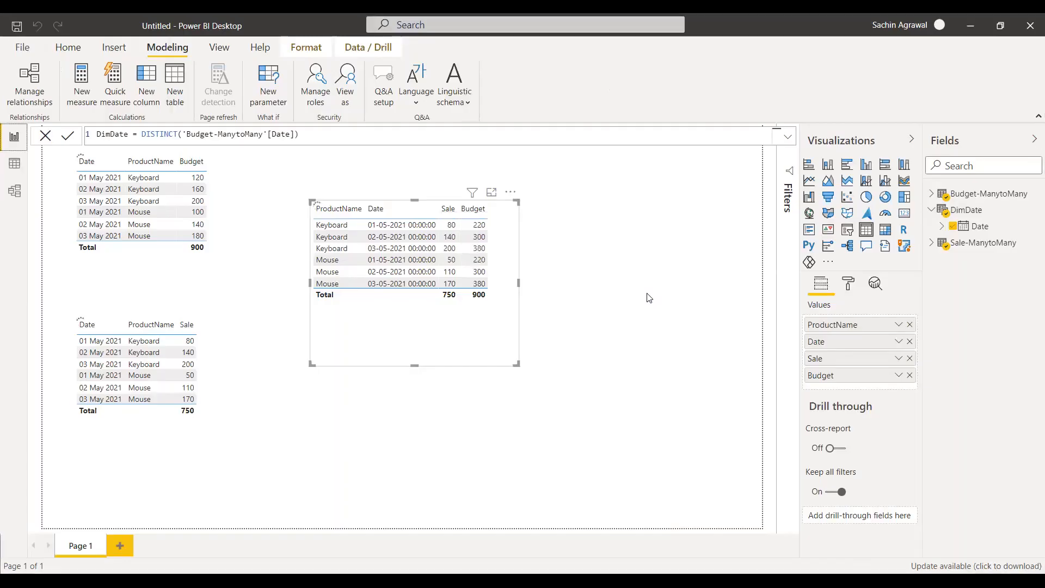
double_click(109, 134)
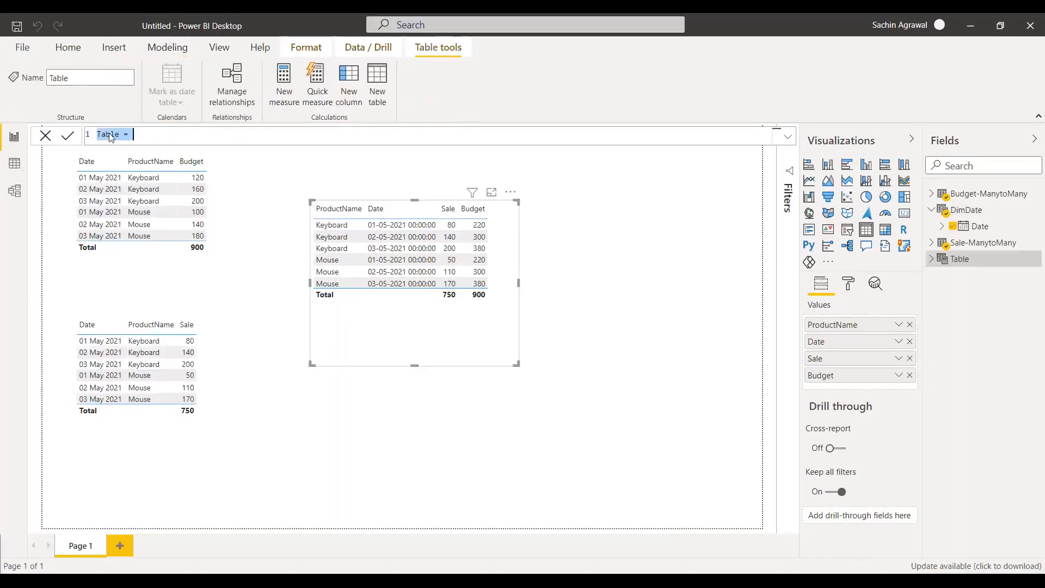
text(DimProduct =DISTINCT(pro)
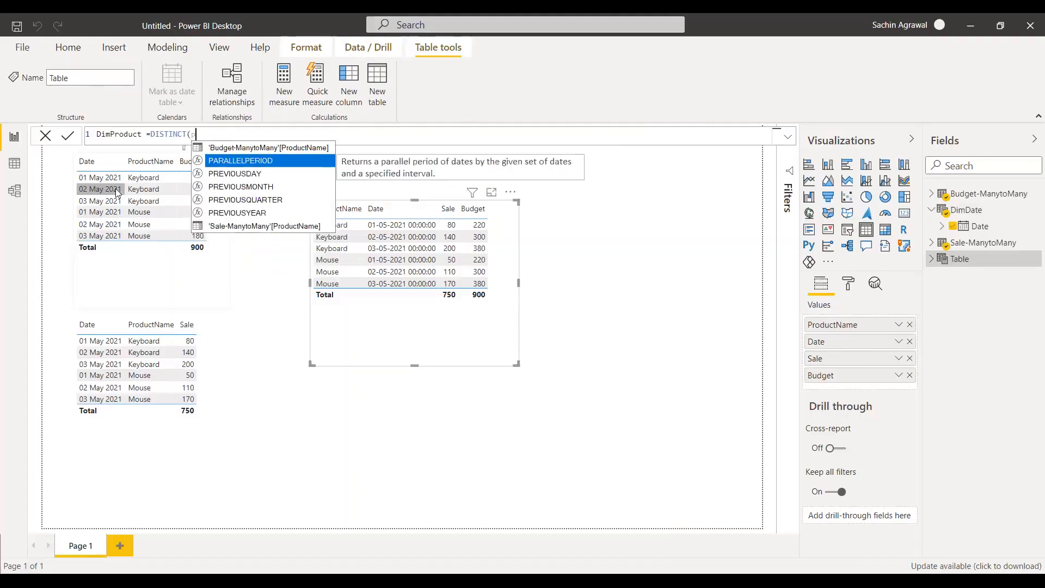
click(235, 153)
text())
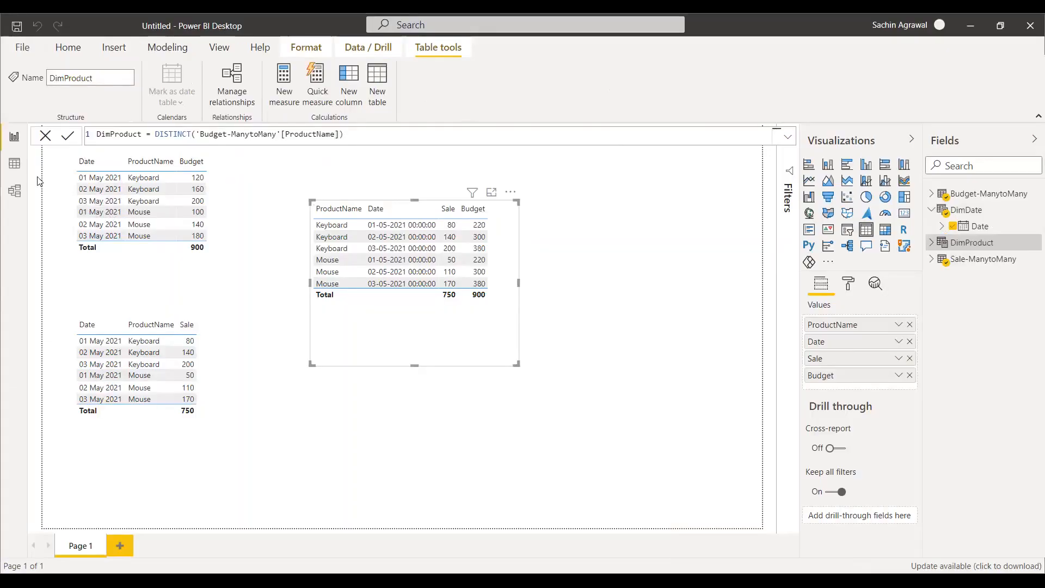
Place DimProduct below Sale-ManytoMany in the model diagram and relate Sale-ManytoMany's ProductName column to DimProduct's ProductName column.
click(15, 194)
drag(481, 191, 514, 343)
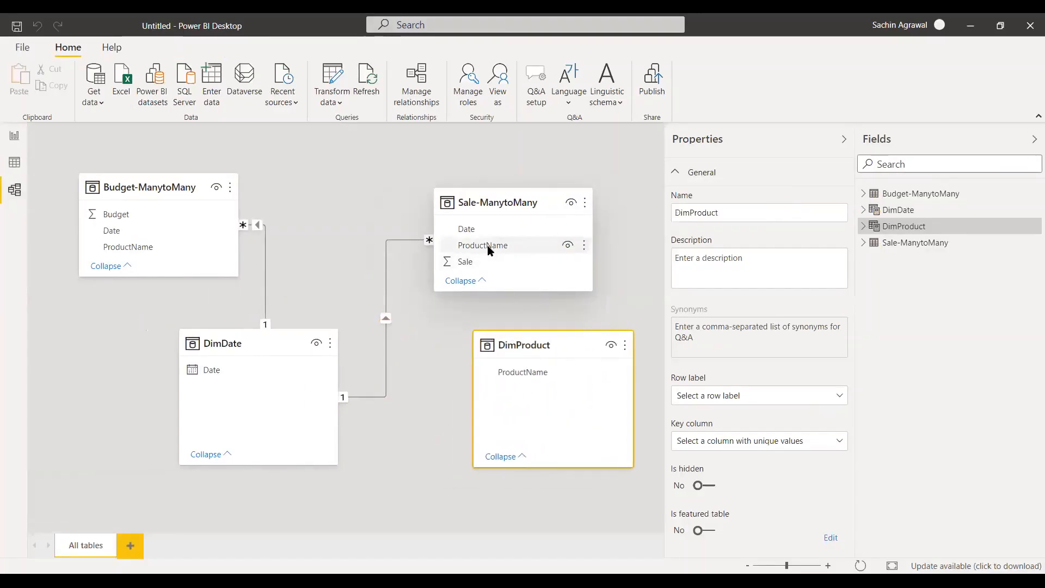
drag(493, 248, 537, 374)
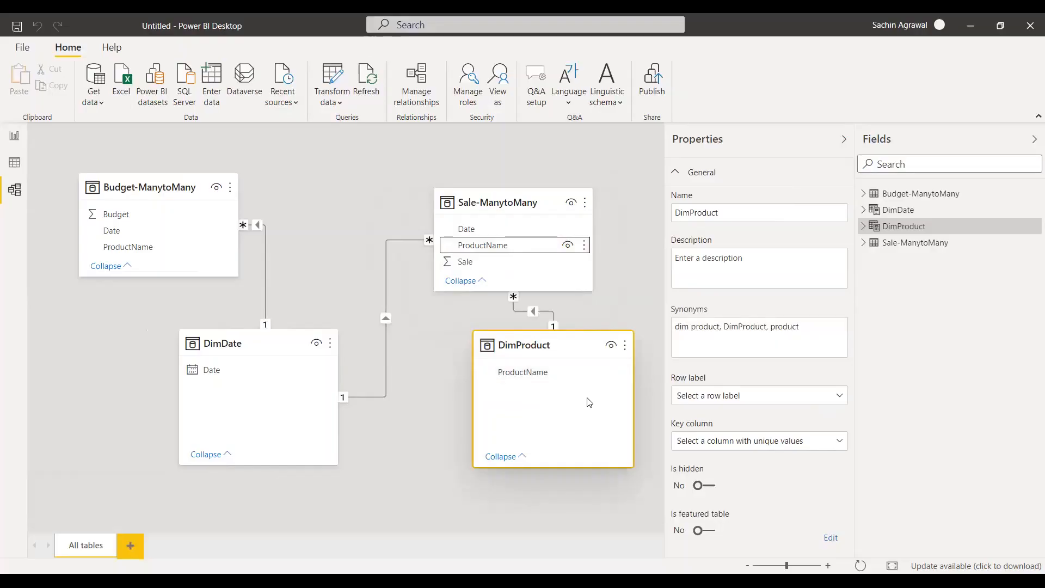
drag(559, 347, 576, 382)
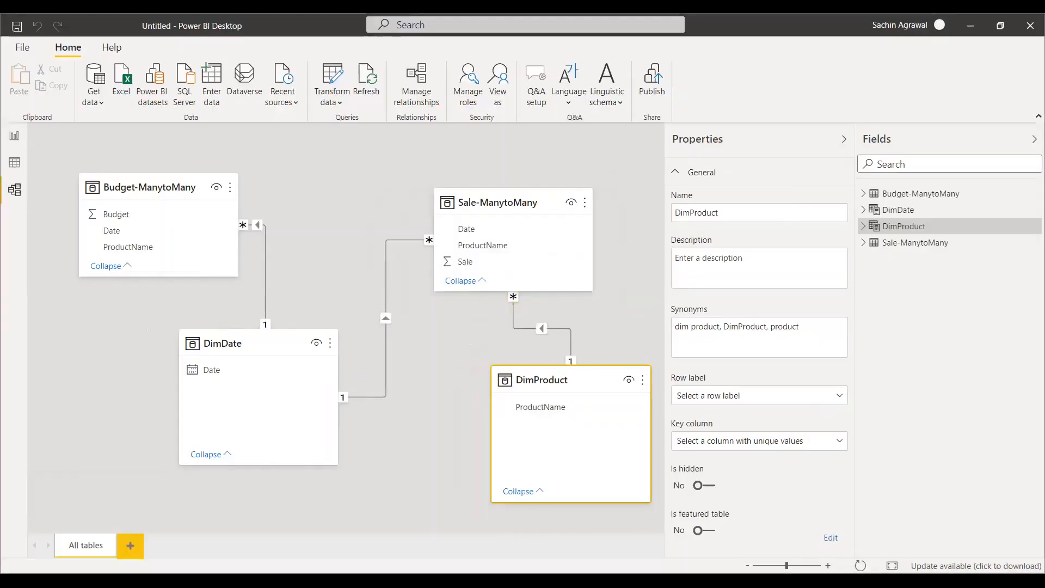
Replace the ProductName field in the combined Sale and Budget report table with DimProduct's ProductName, placed between Date and Sale.
click(14, 139)
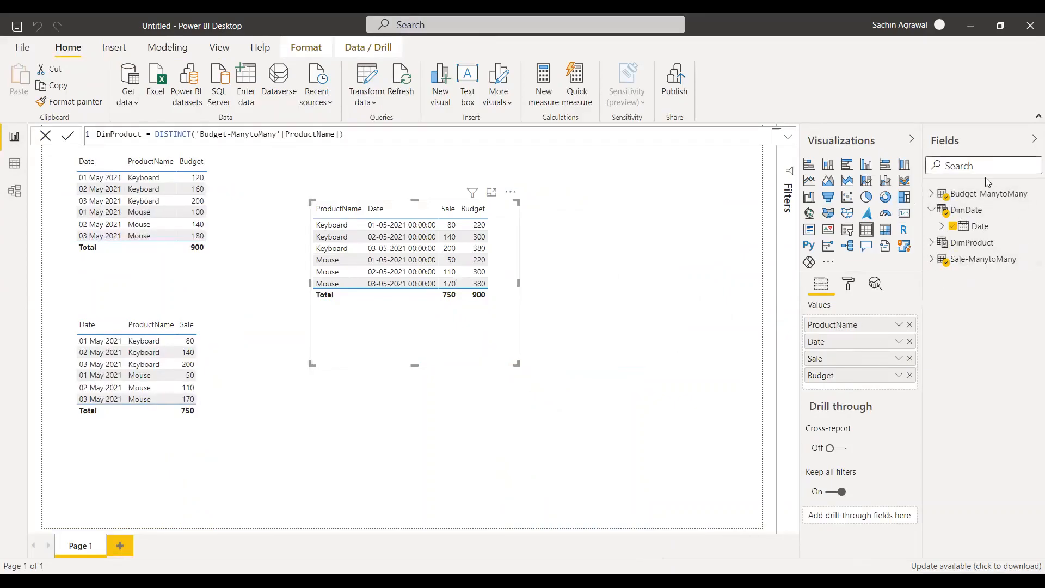
click(910, 325)
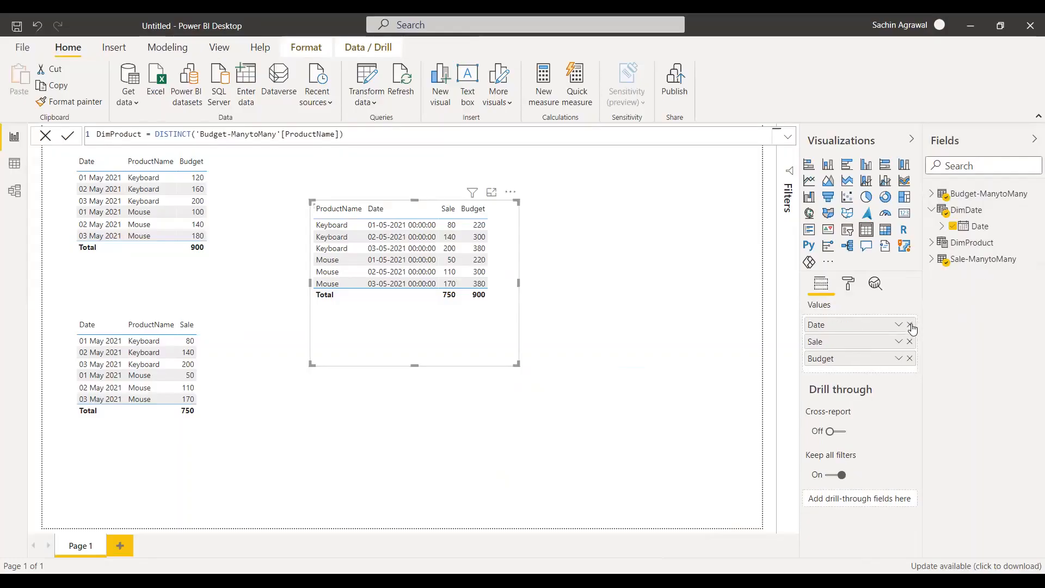
click(932, 243)
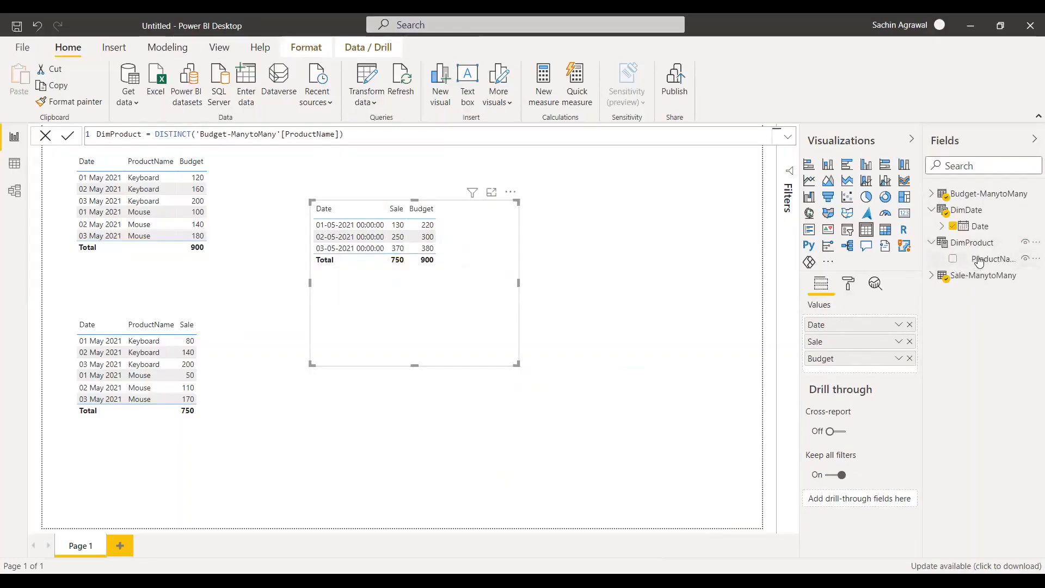
drag(860, 335, 860, 336)
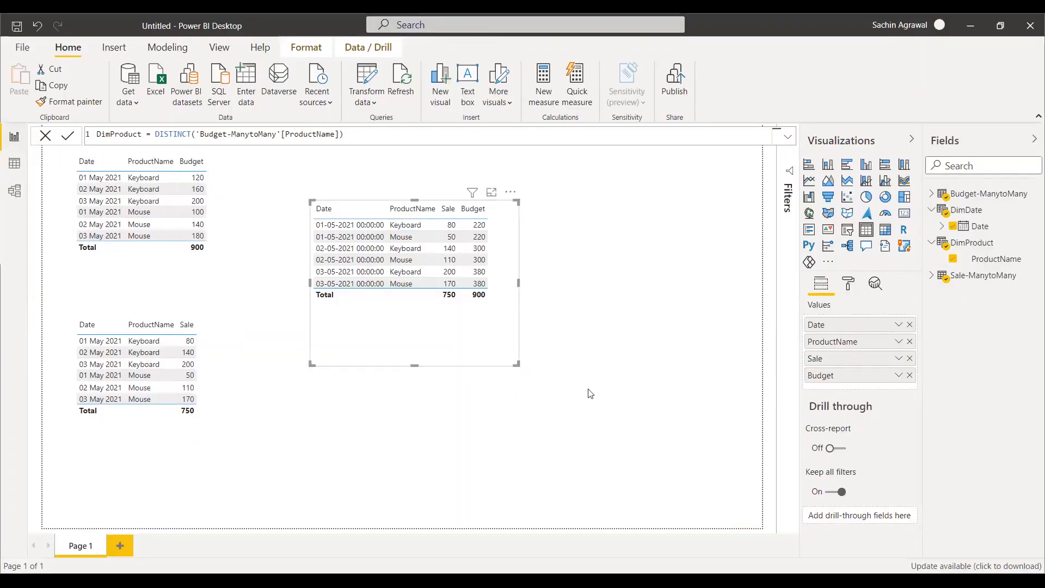
Relate Budget-ManytoMany's ProductName column to DimProduct's ProductName column, and check the Budget values in the combined report table.
click(14, 188)
click(138, 252)
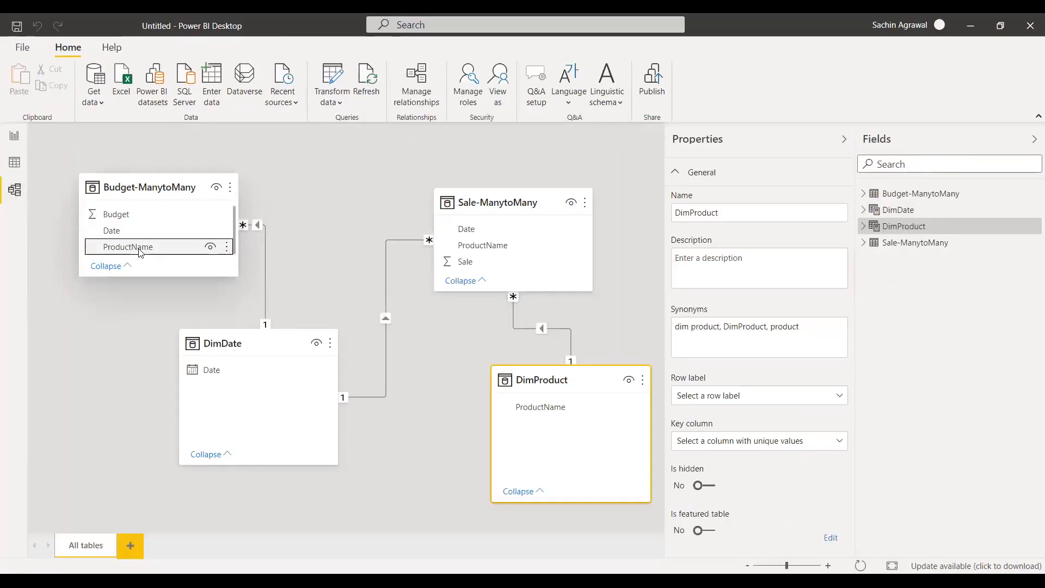
drag(139, 251, 478, 435)
drag(432, 426, 539, 409)
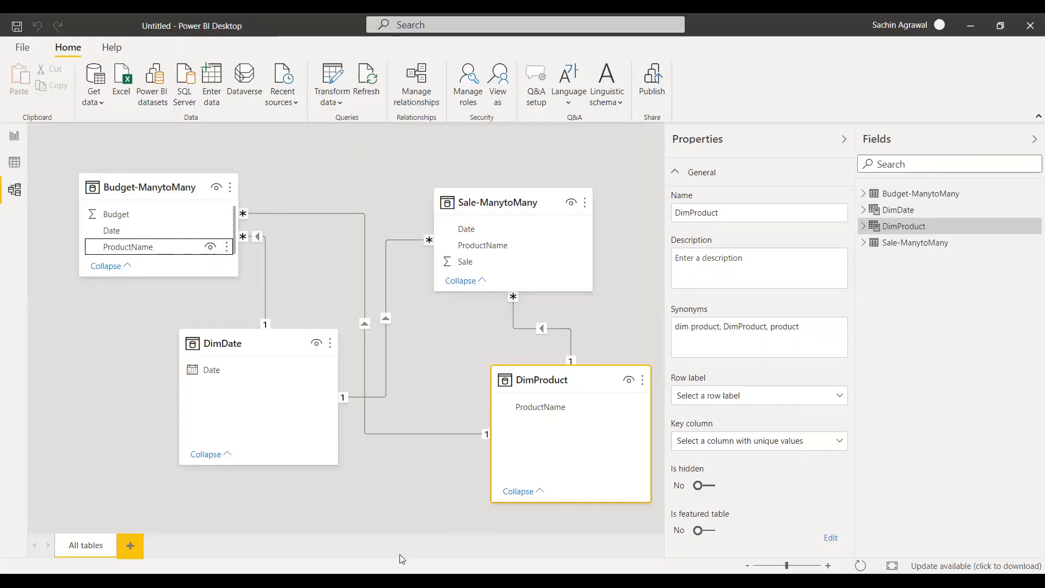
click(14, 136)
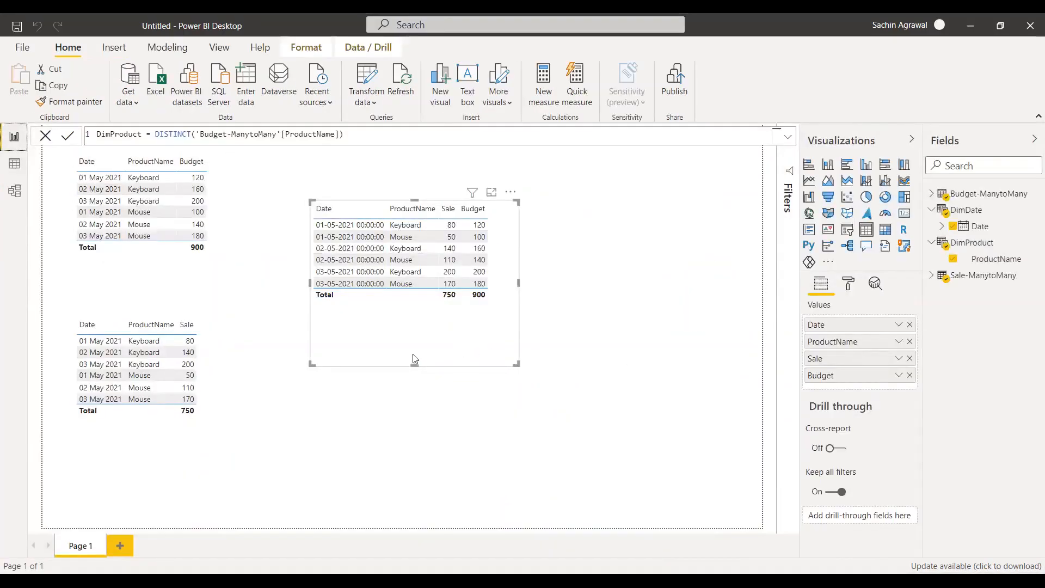
click(478, 225)
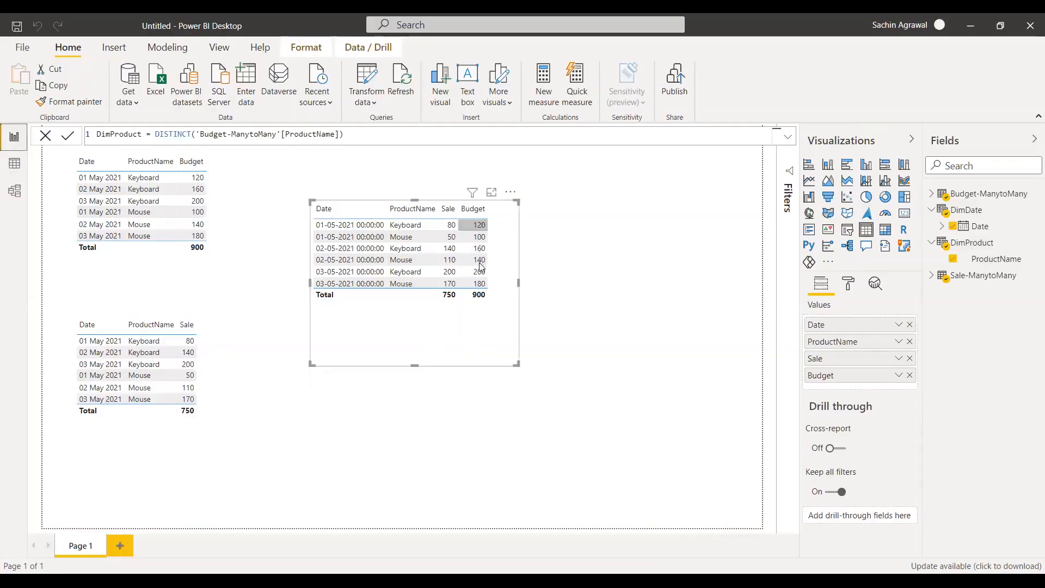